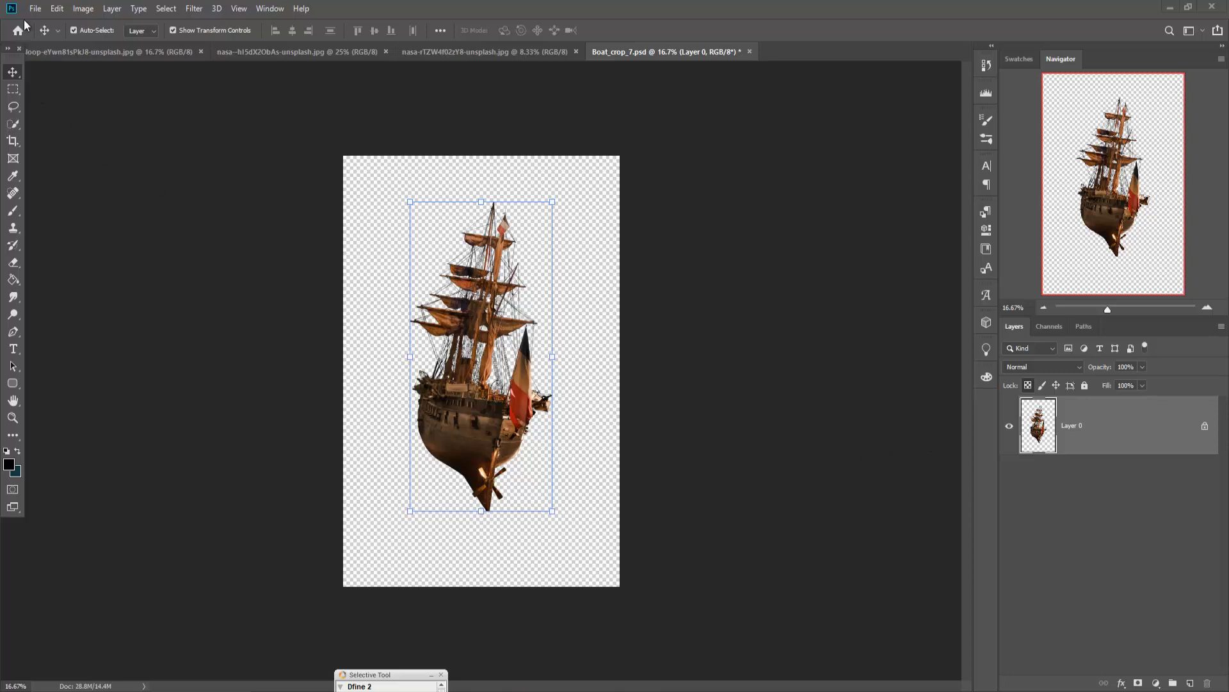
Create a blank 3840 × 2160 px, 300 ppi document from the recent preset
left_click(34, 9)
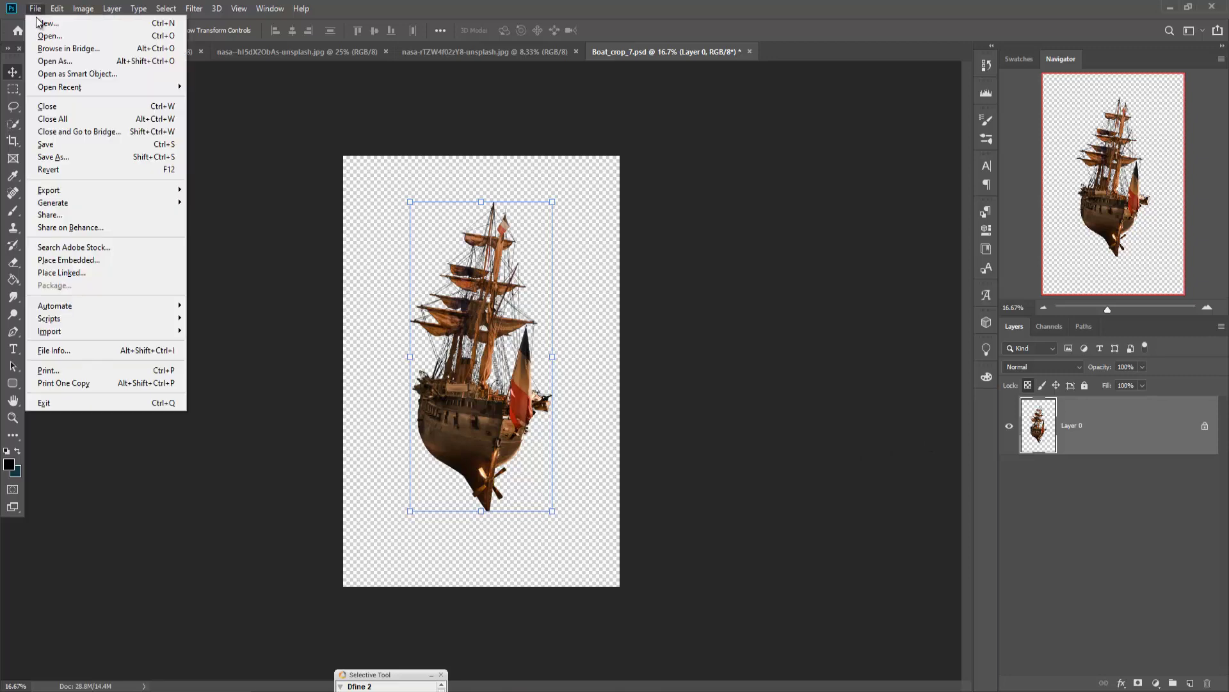
left_click(39, 23)
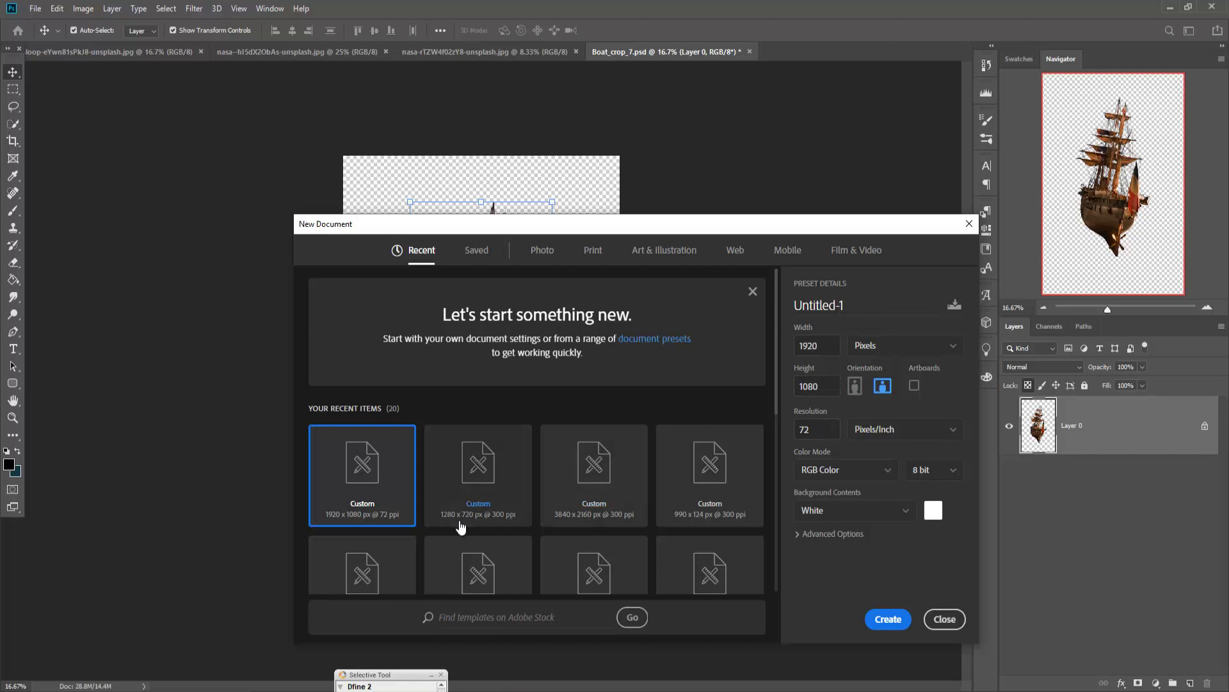
left_click(597, 472)
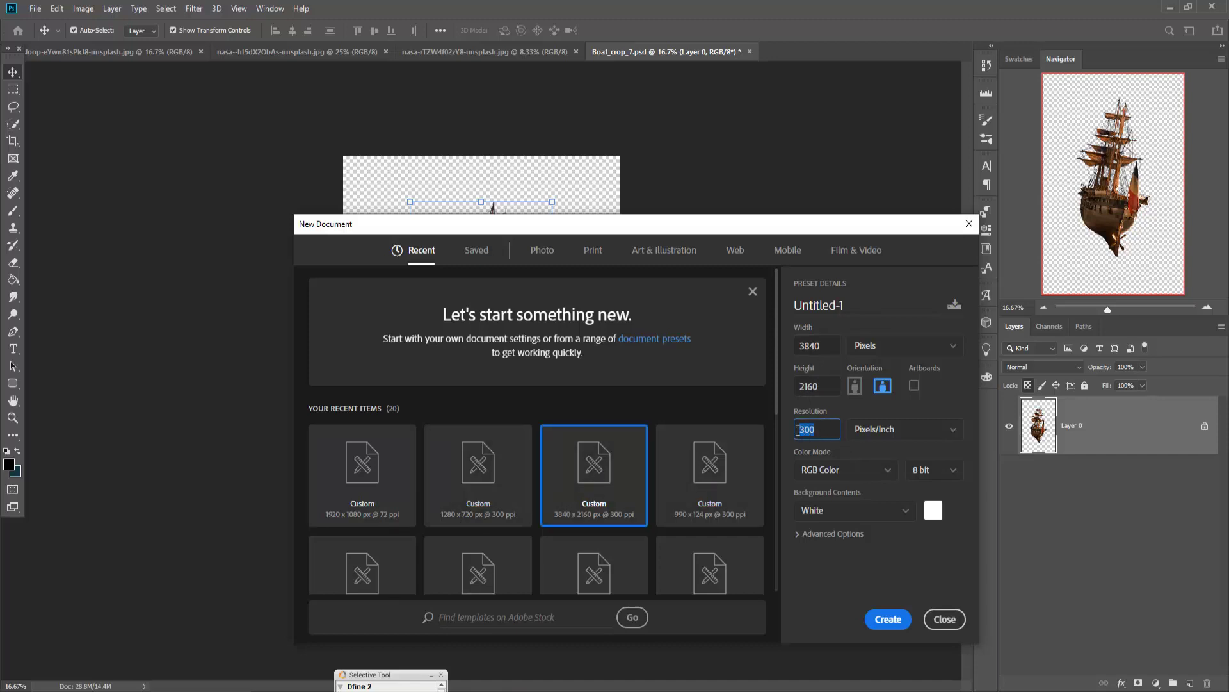
left_click(886, 618)
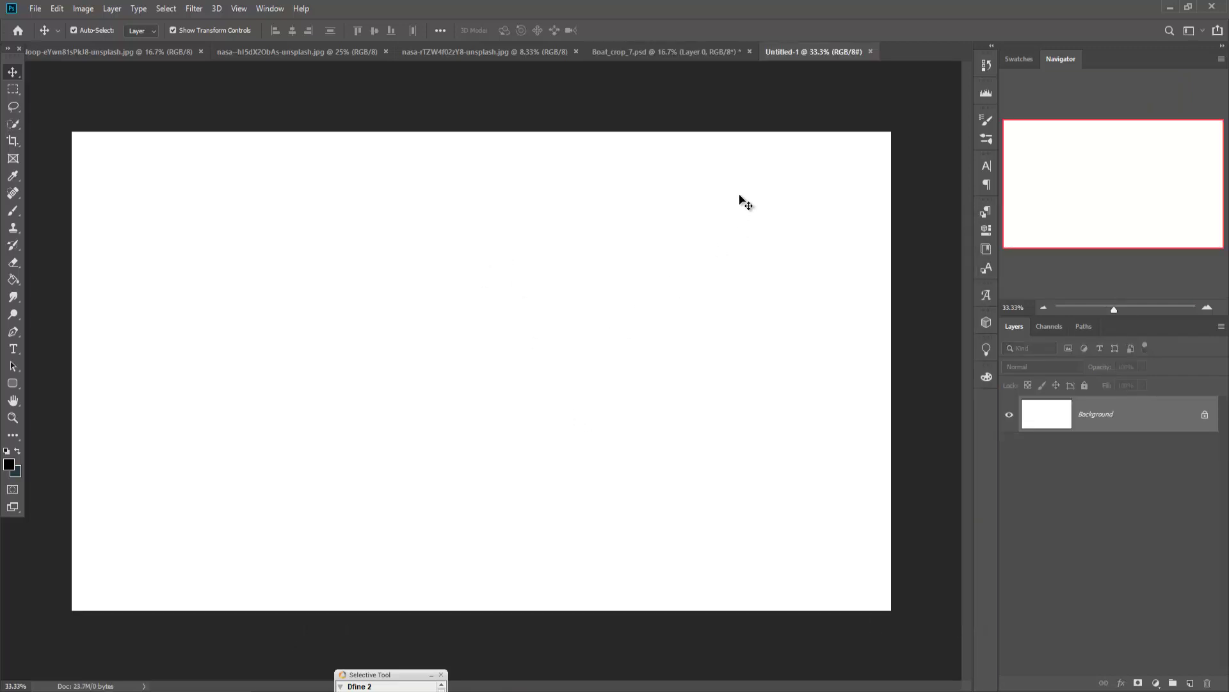
Switch to the tower climber photo
left_click(470, 57)
left_click(335, 55)
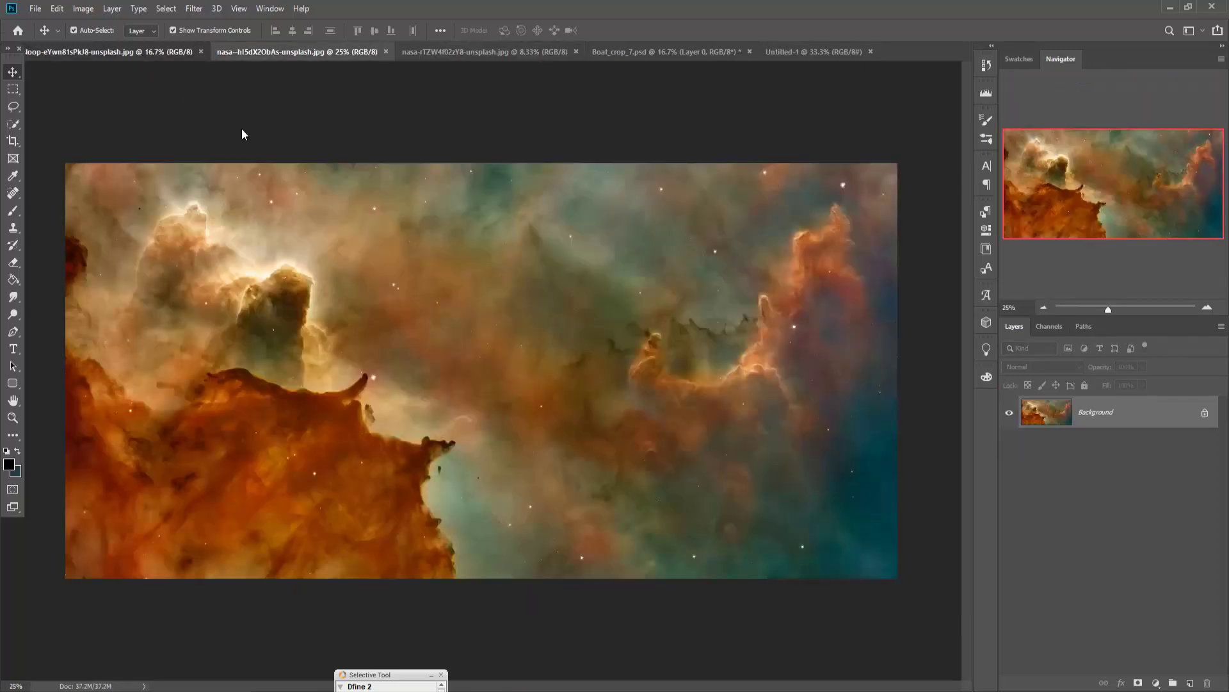
key("ctrl+shift+Tab")
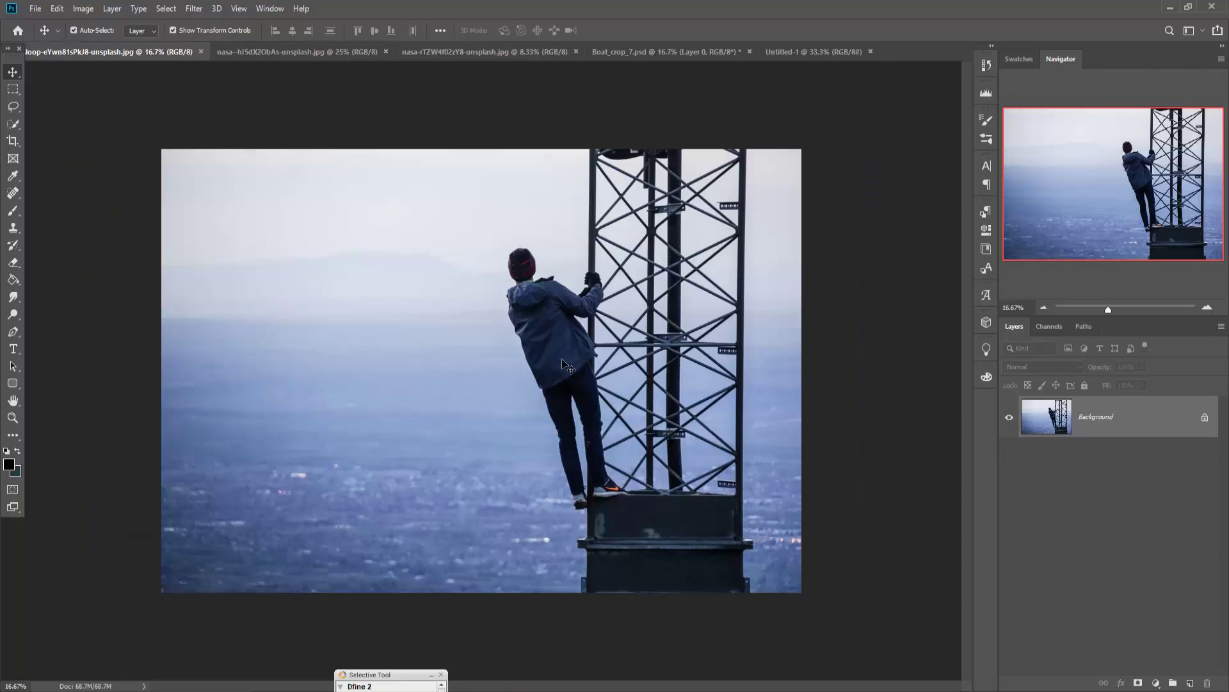
Start a Pen tool path along the climber's shoe sole
key("p")
scroll(563, 364, "up", 3)
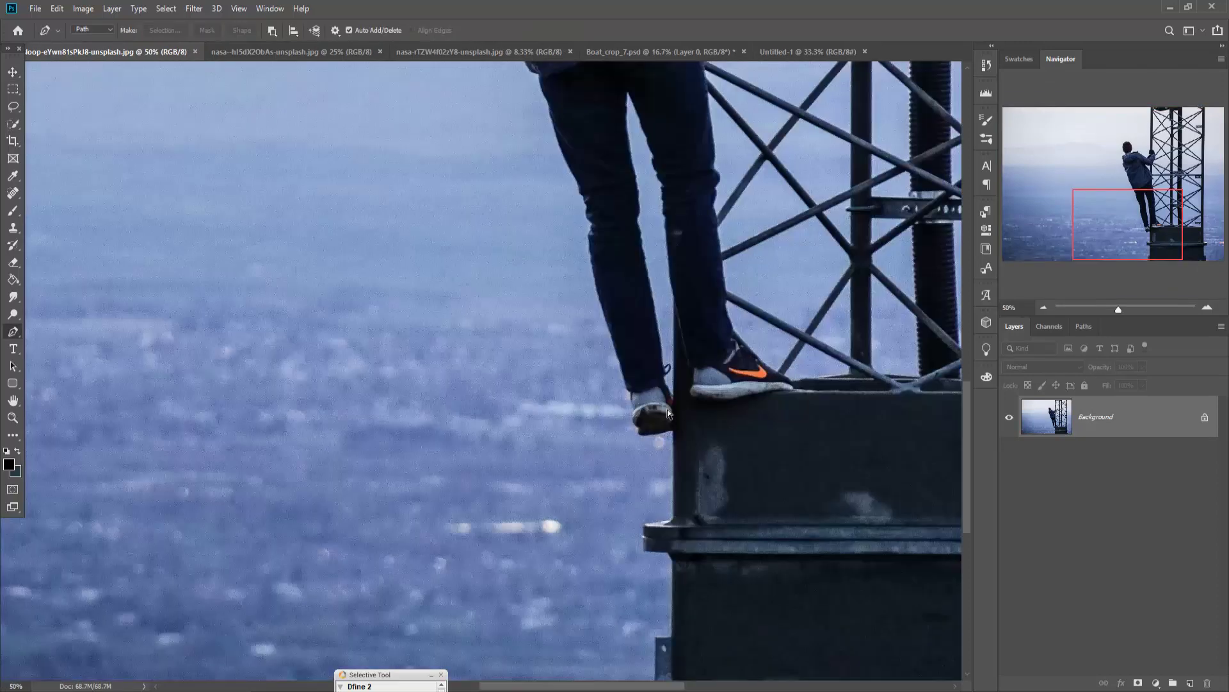
scroll(667, 407, "up", 4)
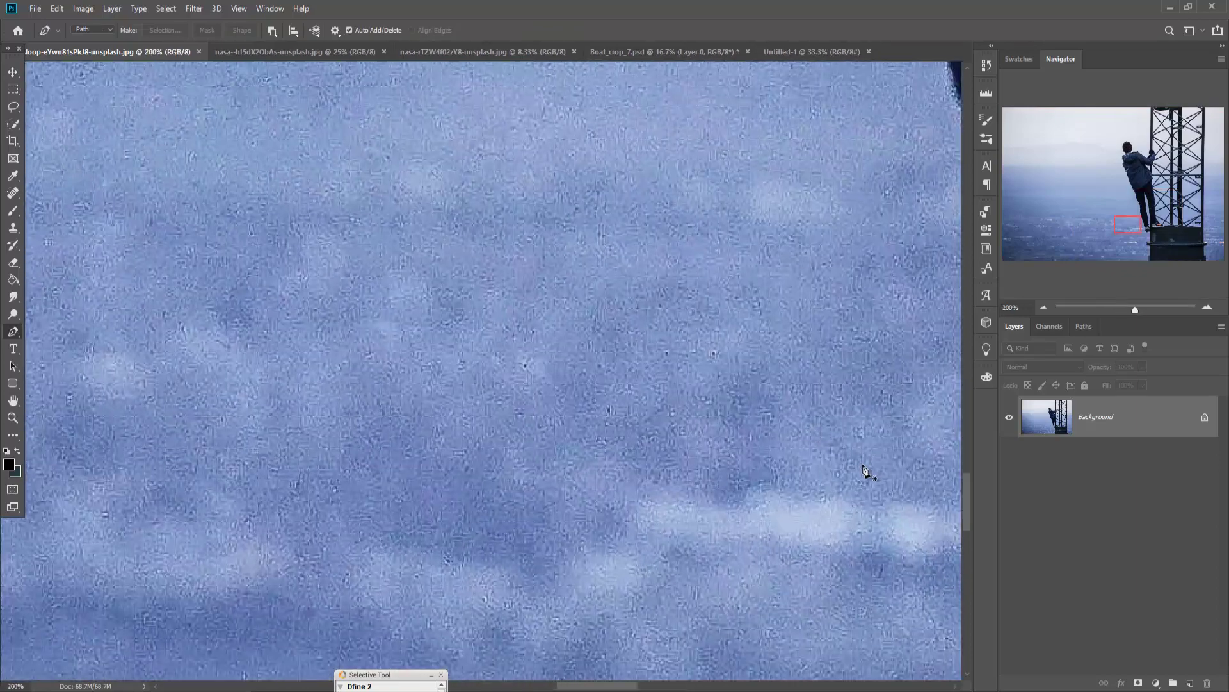
left_click_drag(864, 472, 565, 348)
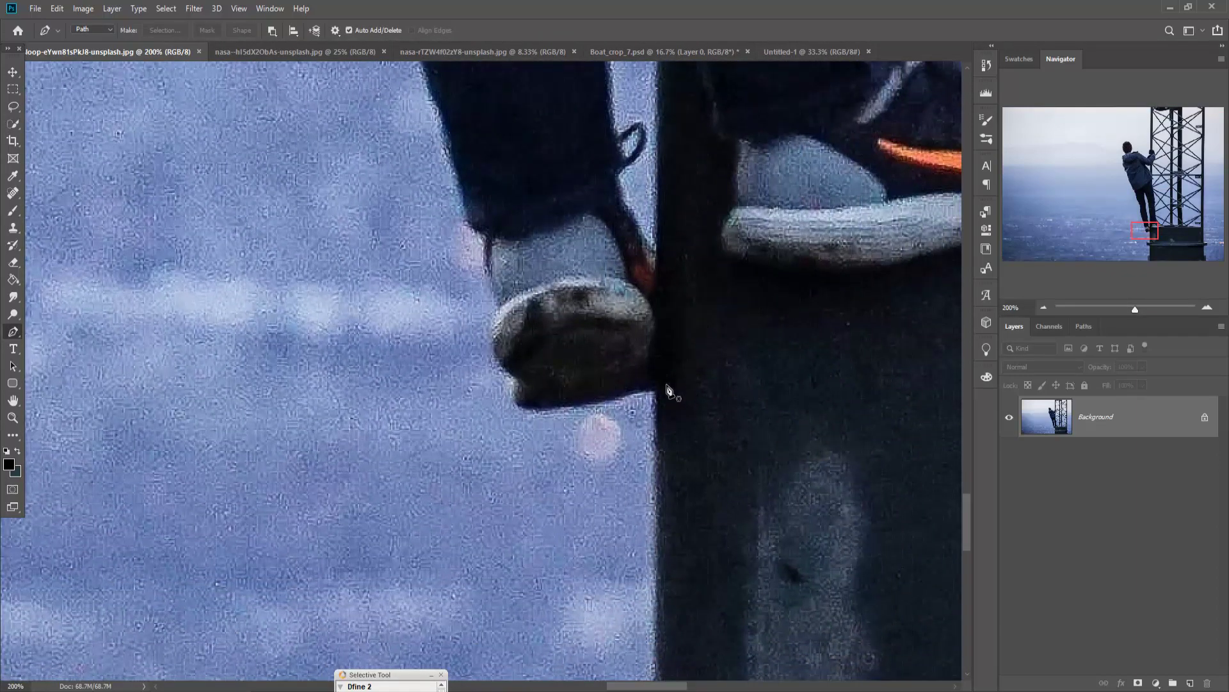
left_click(609, 401)
left_click(570, 413)
left_click(522, 405)
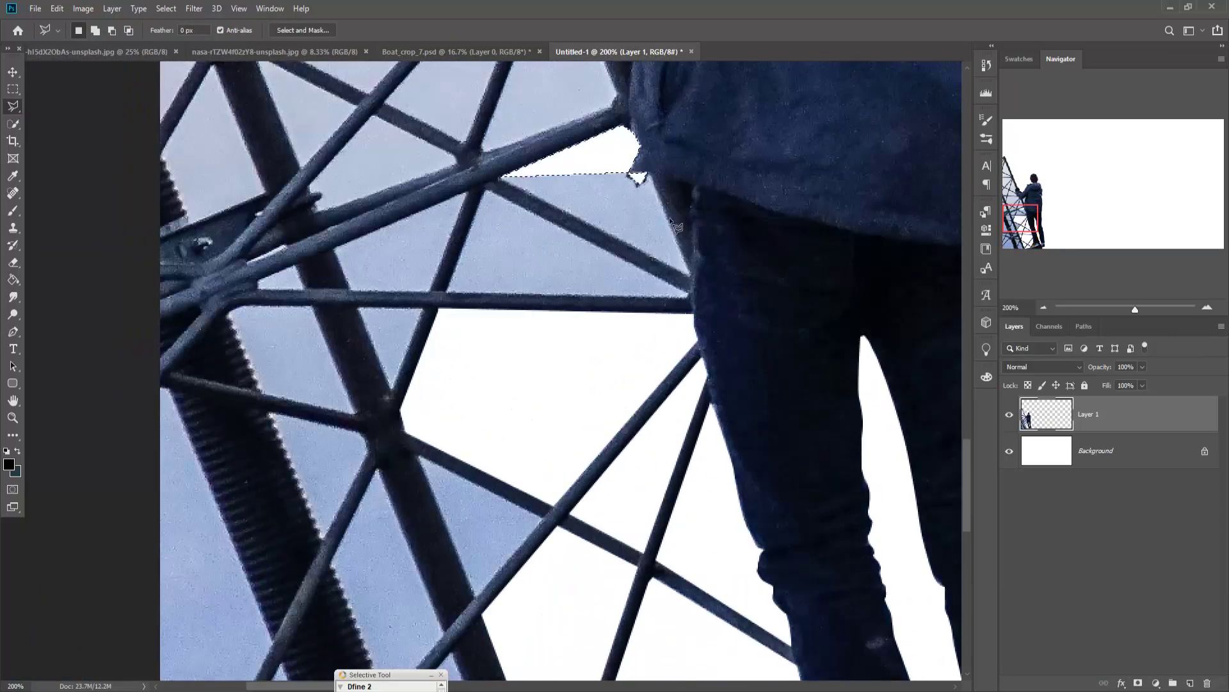
Outline and delete the sky patches between the upper tower bars
left_click(636, 176)
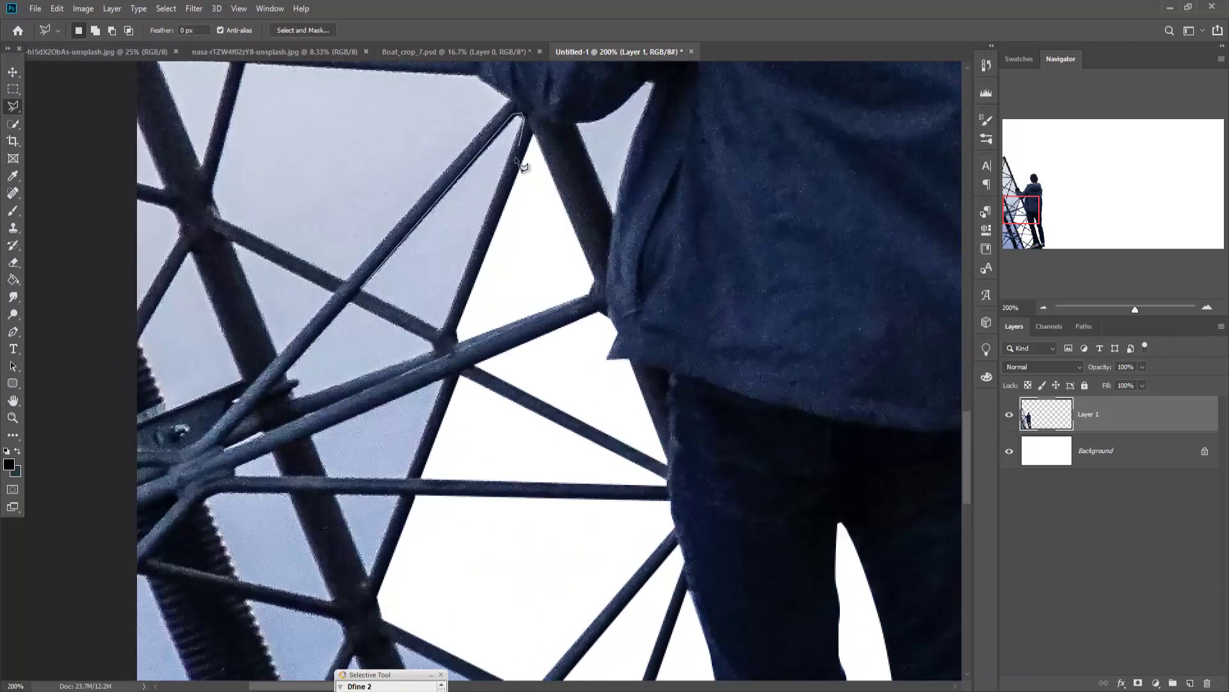
left_click(351, 302)
left_click(442, 349)
left_click(295, 402)
left_click(285, 374)
key("Delete")
mouse_move(389, 212)
left_mouse_down()
mouse_move(495, 451)
mouse_move(509, 582)
left_mouse_up()
key("Delete")
left_click_drag(487, 177, 570, 445)
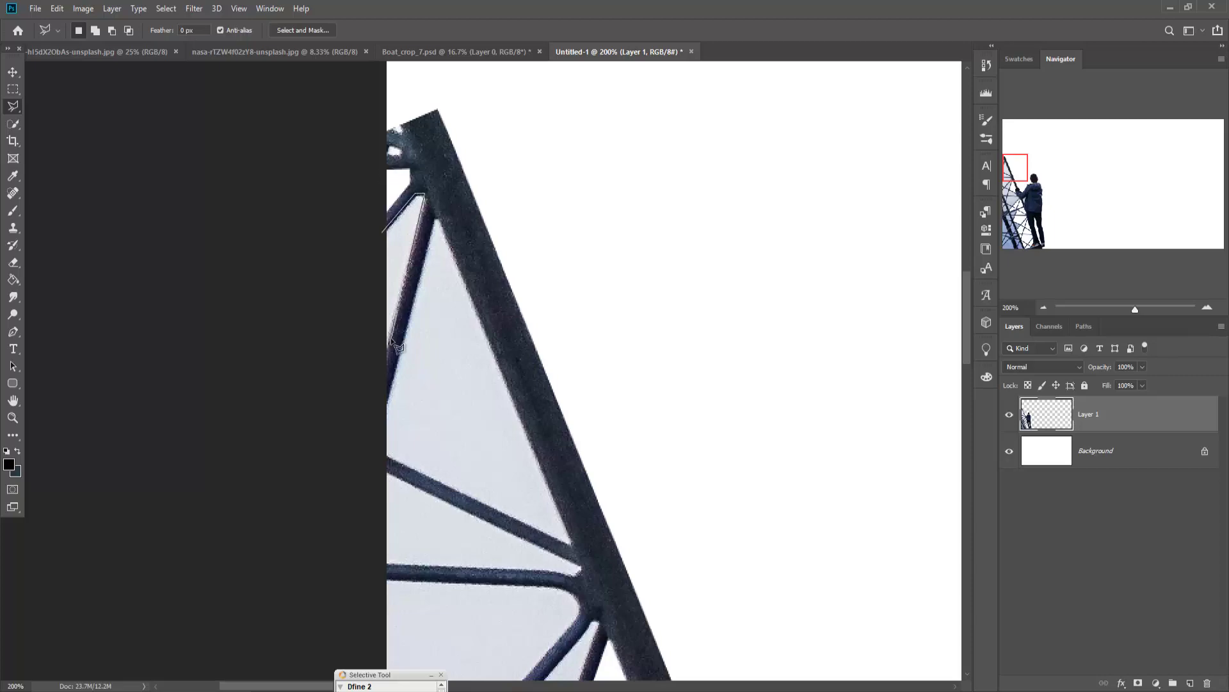
left_click(382, 470)
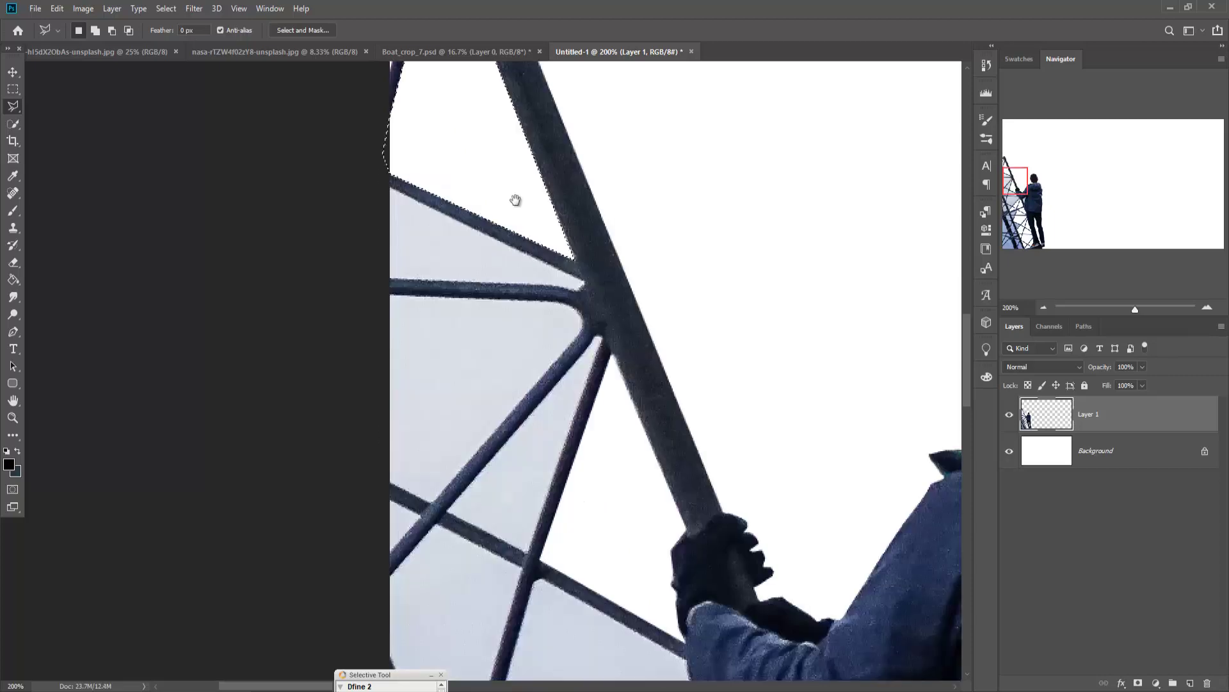
left_click(390, 191)
key("Delete")
Clear the sky patches in the next tower section, including the large one
key("Delete")
key("Delete")
left_click_drag(458, 252, 495, 98)
left_click(364, 148)
left_click(412, 172)
left_click(379, 214)
left_click(366, 149)
key("Delete")
left_click(512, 225)
key("Delete")
Delete the sky gaps in the lower-left part of the tower
key("Delete")
left_click_drag(525, 372, 532, 243)
key("Delete")
left_click(493, 236)
left_click(727, 248)
left_click(760, 276)
key("Delete")
left_click_drag(551, 442, 568, 218)
left_click(608, 237)
key("Delete")
key("Delete")
left_click(473, 222)
left_click(436, 334)
key("Delete")
key("Delete")
left_click_drag(698, 456, 579, 220)
key("Delete")
Remove the sky around the bracket and the remaining patches at the upper left
key("Delete")
left_click(383, 272)
left_click(403, 263)
left_click(468, 268)
key("Delete")
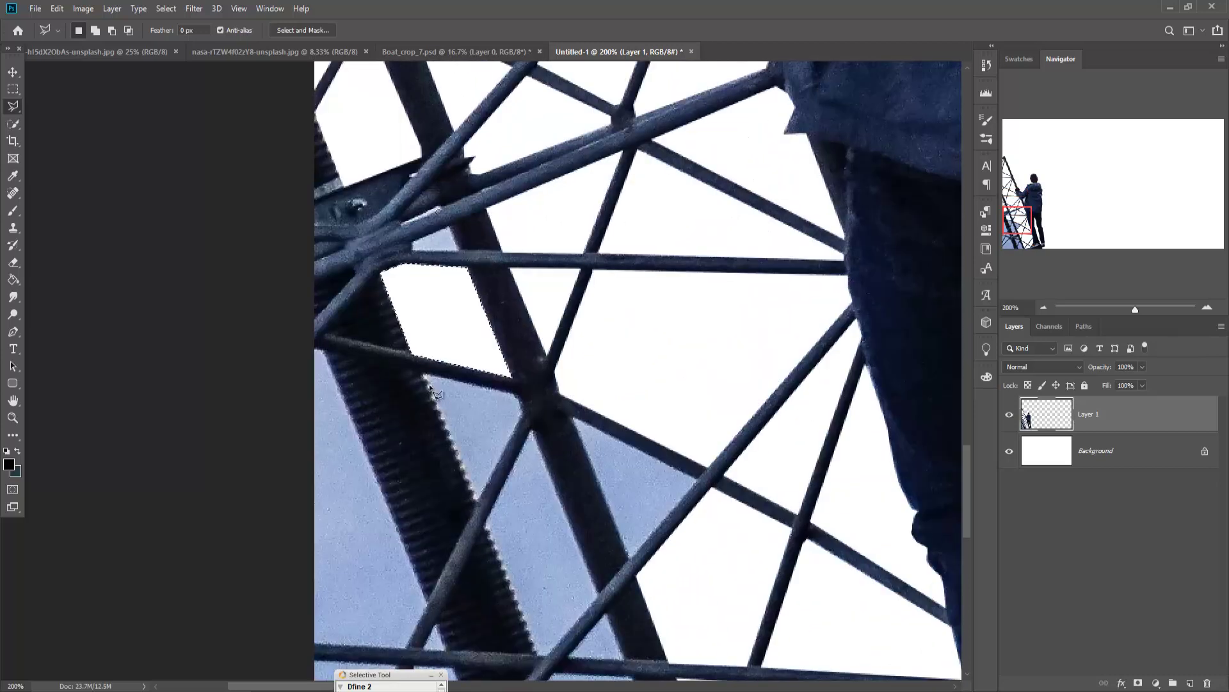
key("Delete")
left_click(575, 419)
left_click(700, 479)
key("Delete")
left_click_drag(576, 426, 578, 139)
left_click(533, 144)
left_click(536, 373)
key("Delete")
left_click_drag(577, 384, 556, 308)
key("Delete")
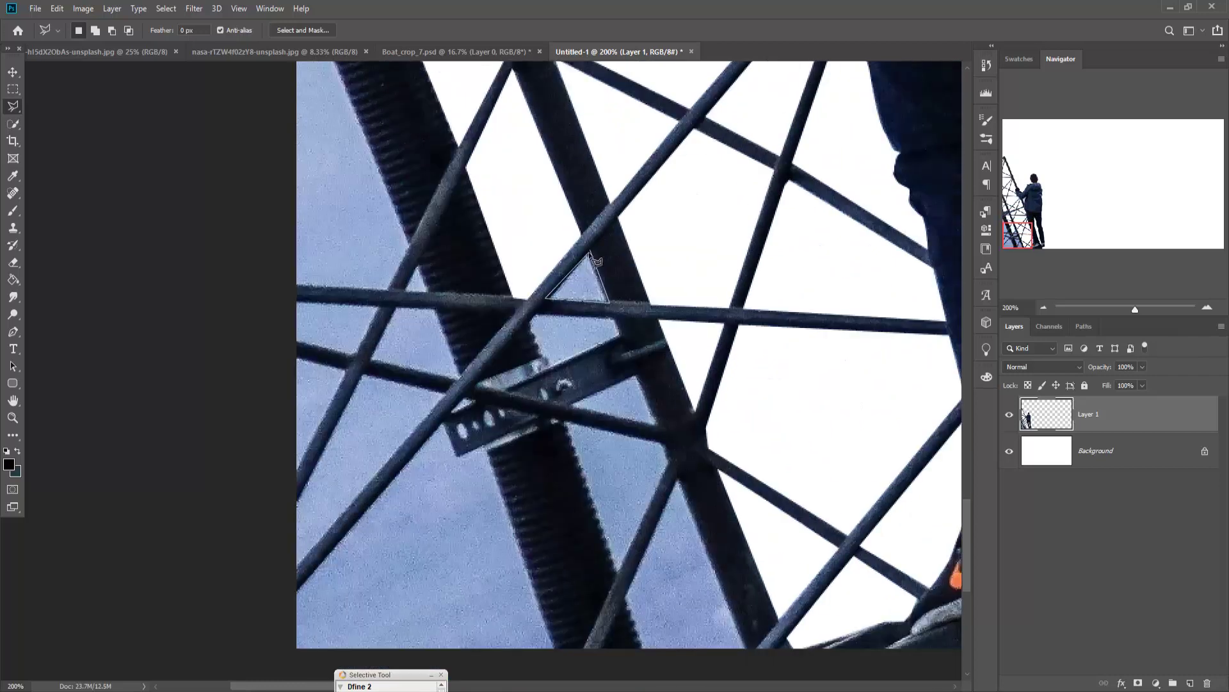
mouse_move(576, 525)
left_mouse_down()
mouse_move(541, 194)
mouse_move(551, 446)
left_mouse_up()
key("Delete")
left_click(613, 294)
left_click(632, 345)
key("Delete")
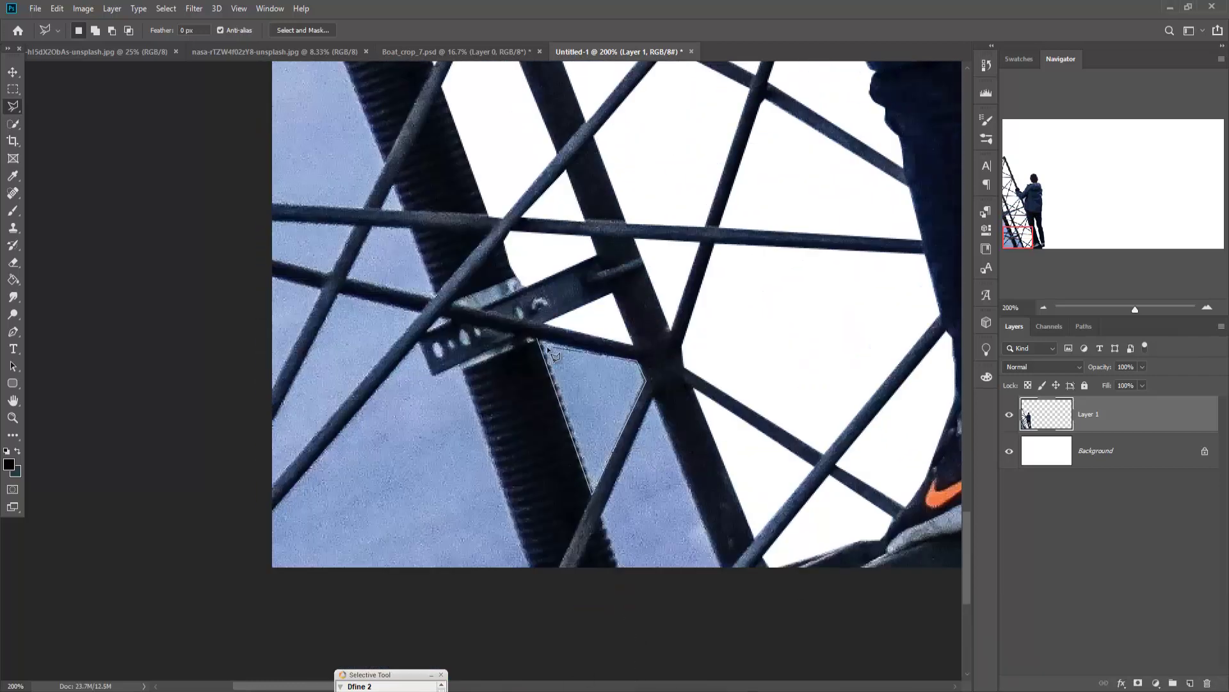
key("Delete")
key("Delete")
left_click(423, 334)
key("Delete")
left_click(347, 277)
left_click(436, 296)
left_click(415, 230)
key("Delete")
left_click(420, 313)
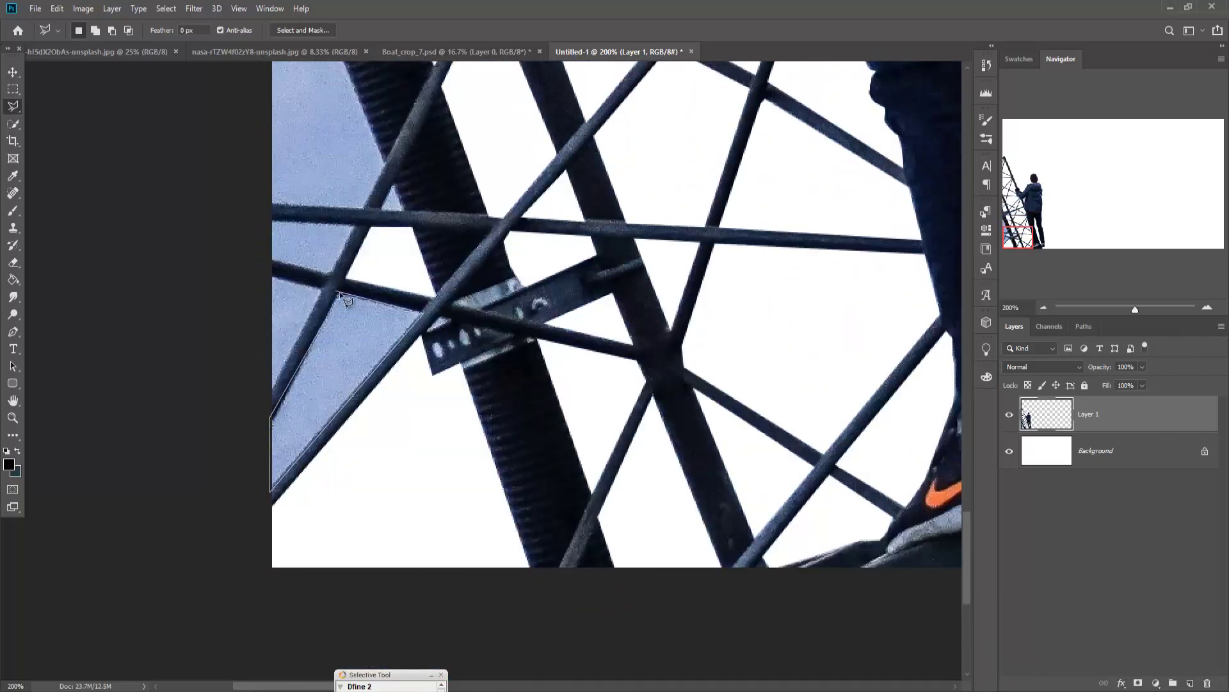
key("Delete")
key("Delete")
key("Delete")
key("Delete")
left_click_drag(320, 257, 418, 520)
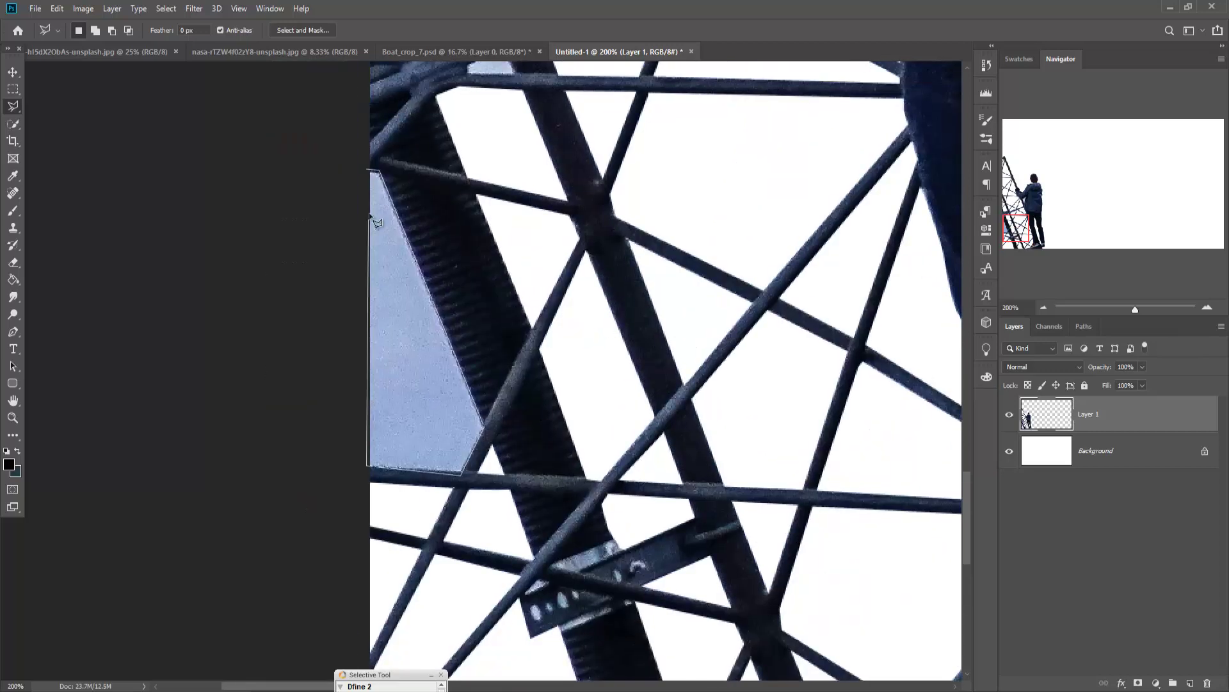
scroll(378, 173, "down", 3)
Fit the whole canvas in view and deselect
key("ctrl+0")
left_click(165, 8)
left_click(176, 36)
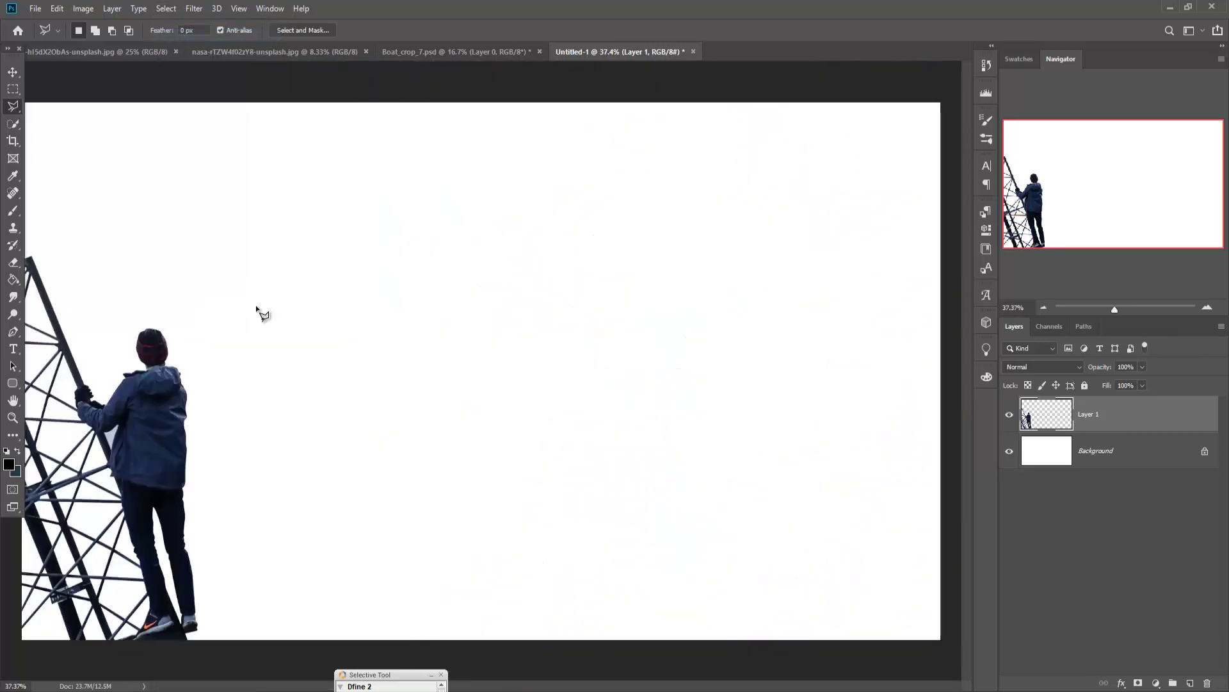
Bring the nebula image into Untitled-1 as Layer 2, beneath the climber layer
key("ctrl+minus")
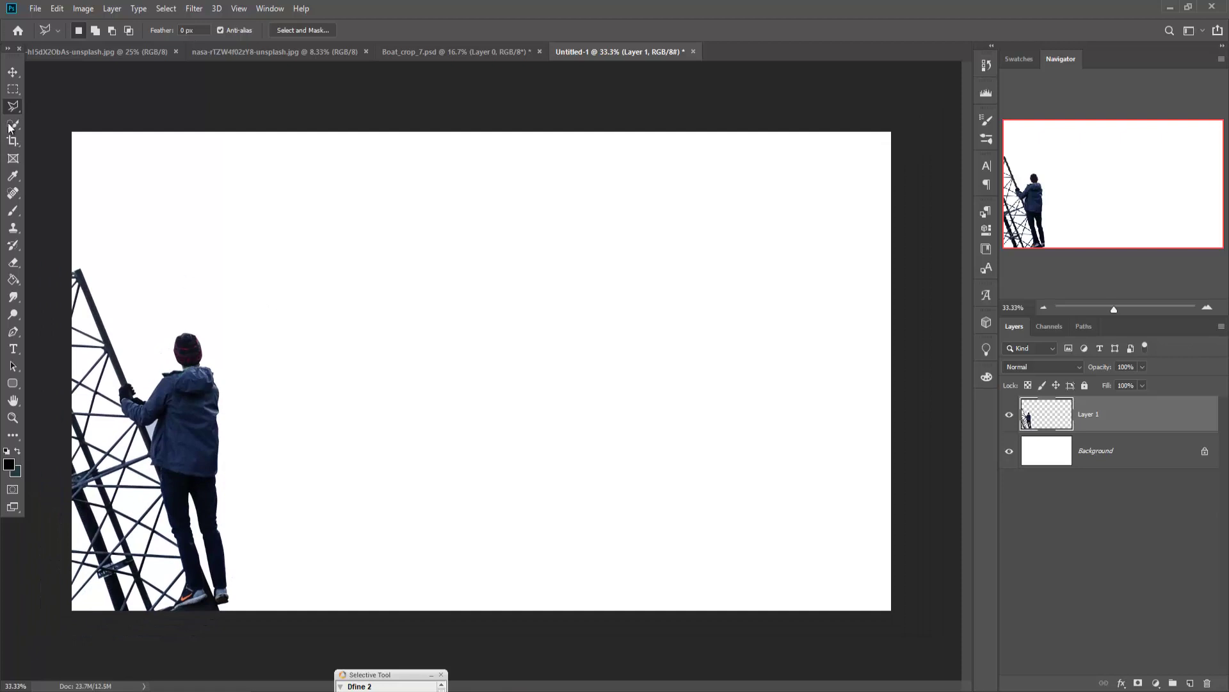
left_click(13, 72)
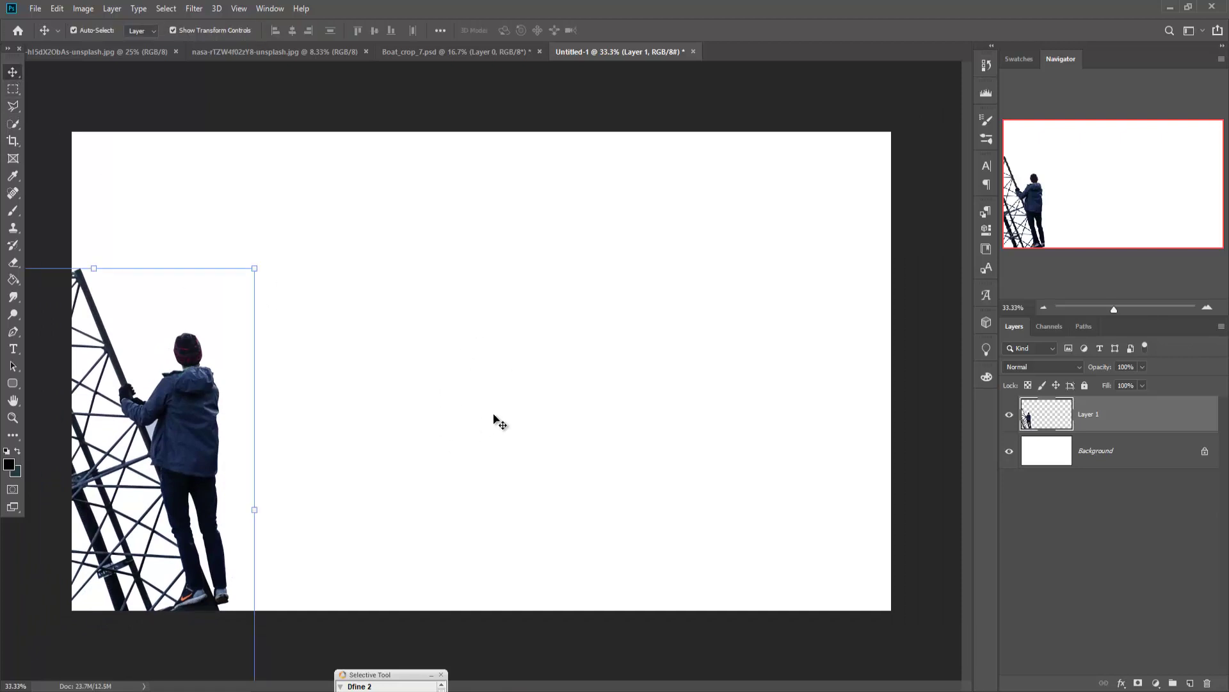
left_click(115, 53)
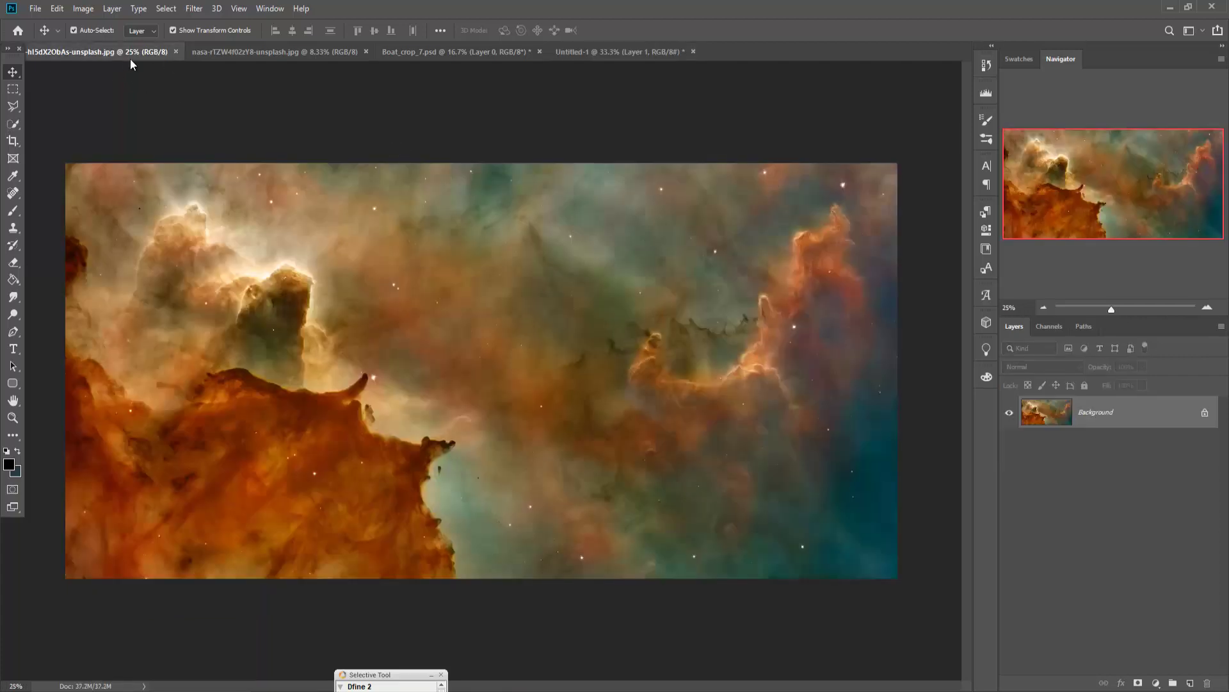
left_click_drag(121, 85, 558, 141)
left_click_drag(728, 391, 374, 268)
left_click_drag(1185, 142, 1012, 305)
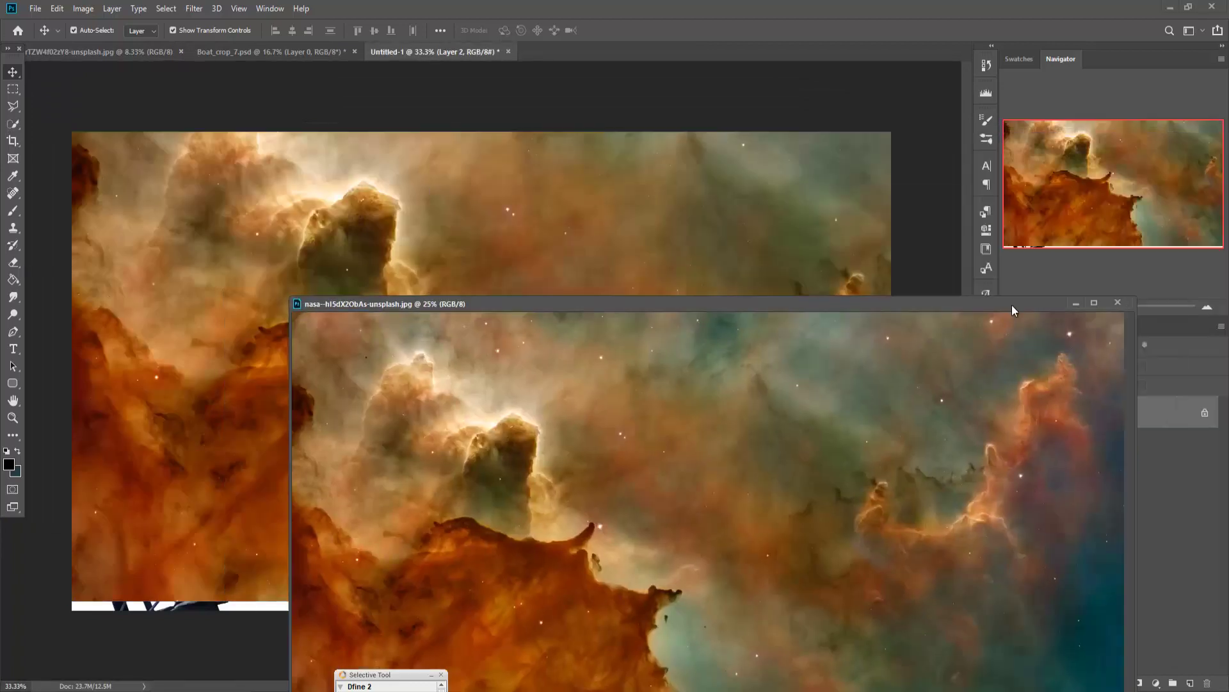
left_click(1073, 304)
left_click_drag(1120, 419, 1087, 452)
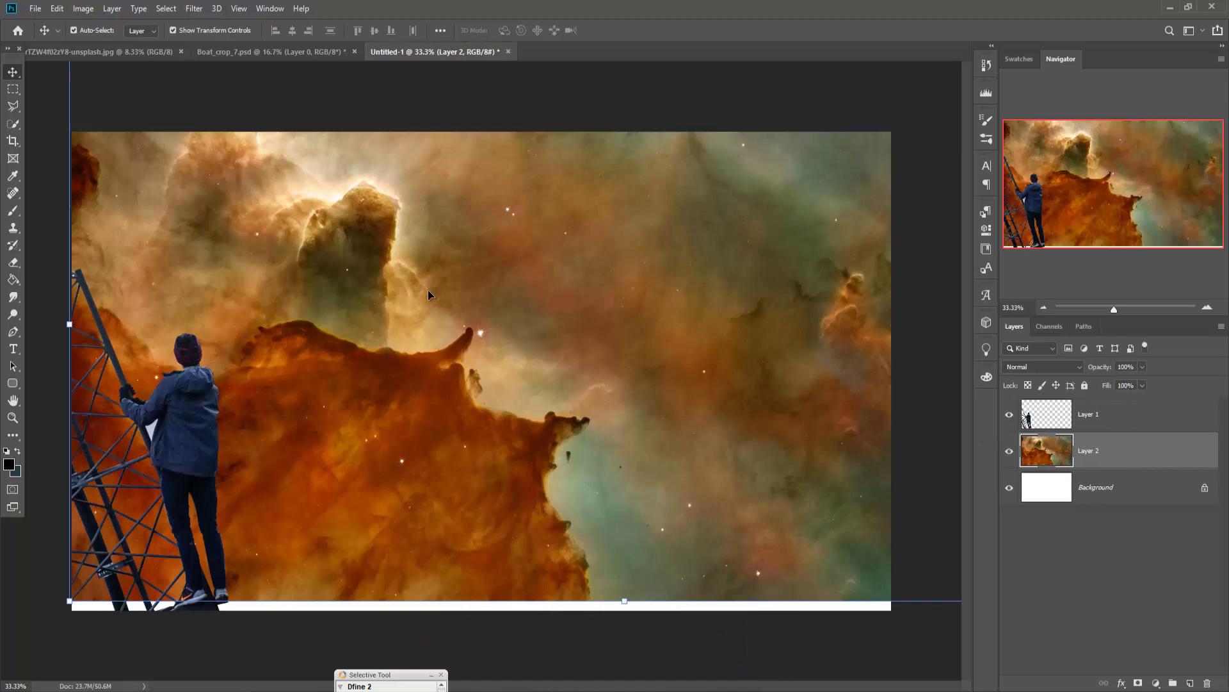
Scale the nebula to 127.57% and shift it to show its glowing right-hand pillars
left_click_drag(428, 292, 410, 338)
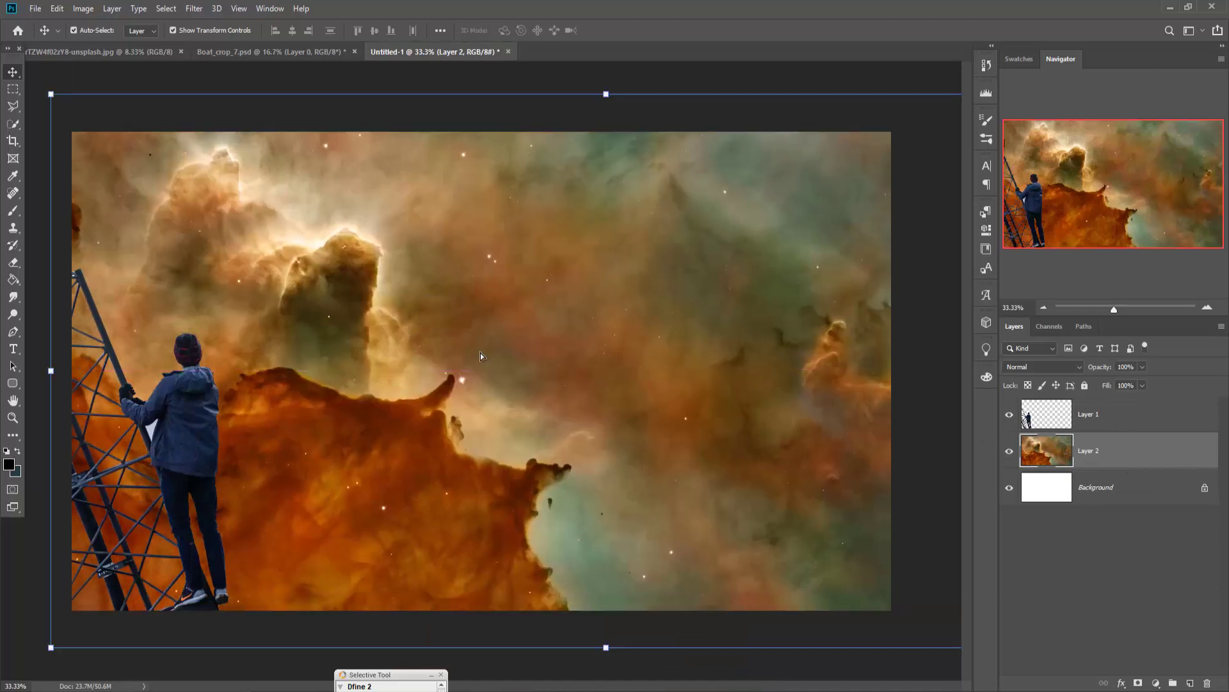
left_click_drag(480, 356, 182, 358)
left_click_drag(525, 358, 431, 389)
left_click_drag(767, 128, 1097, 35)
left_click_drag(803, 283, 624, 410)
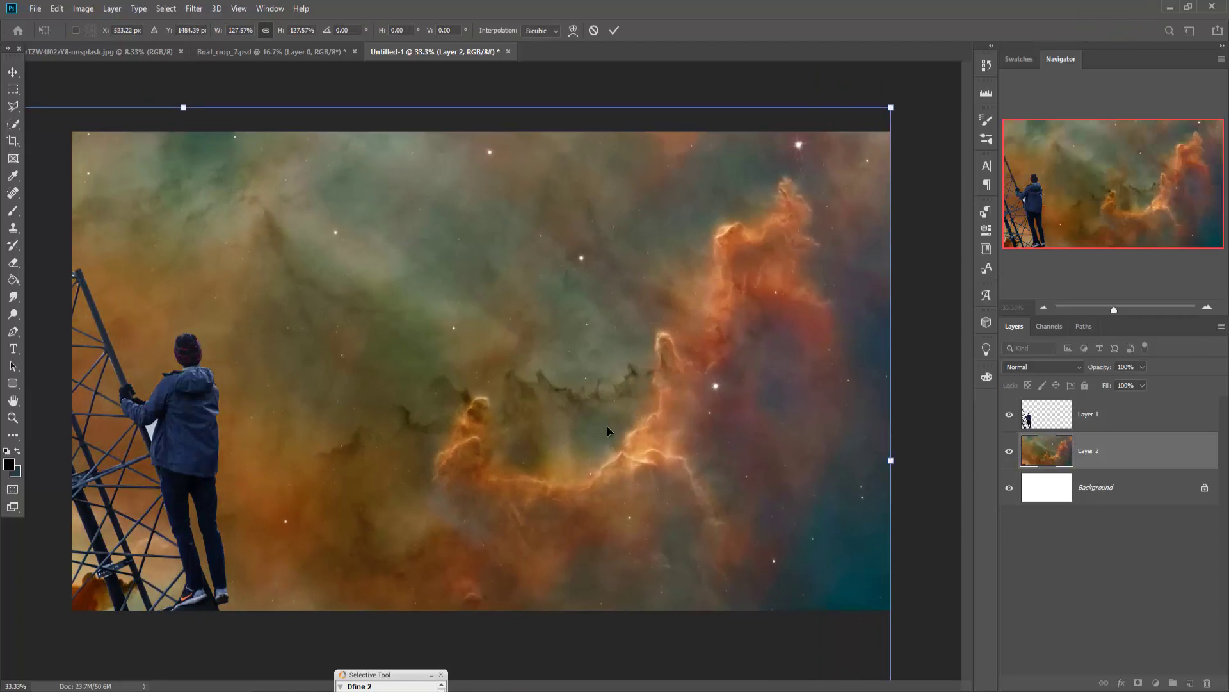
Apply the nebula scaling, then lasso and delete the white gap between the climber's arm and jacket
left_click(614, 30)
left_click(13, 107)
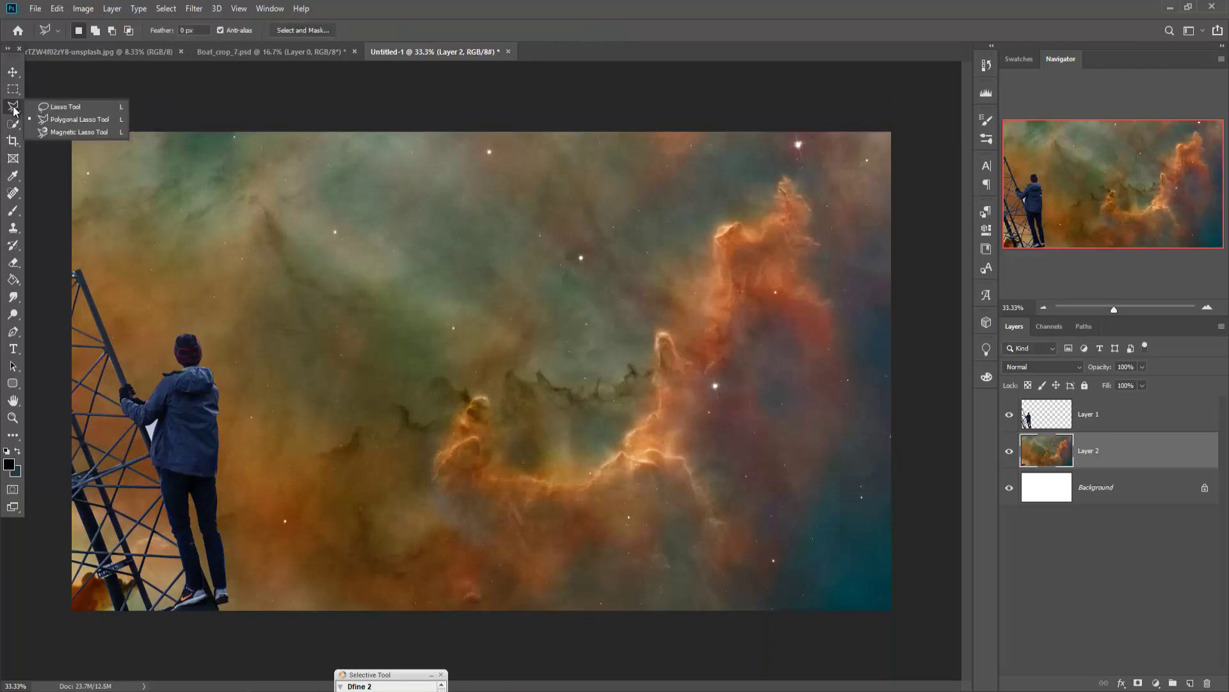
left_click(44, 109)
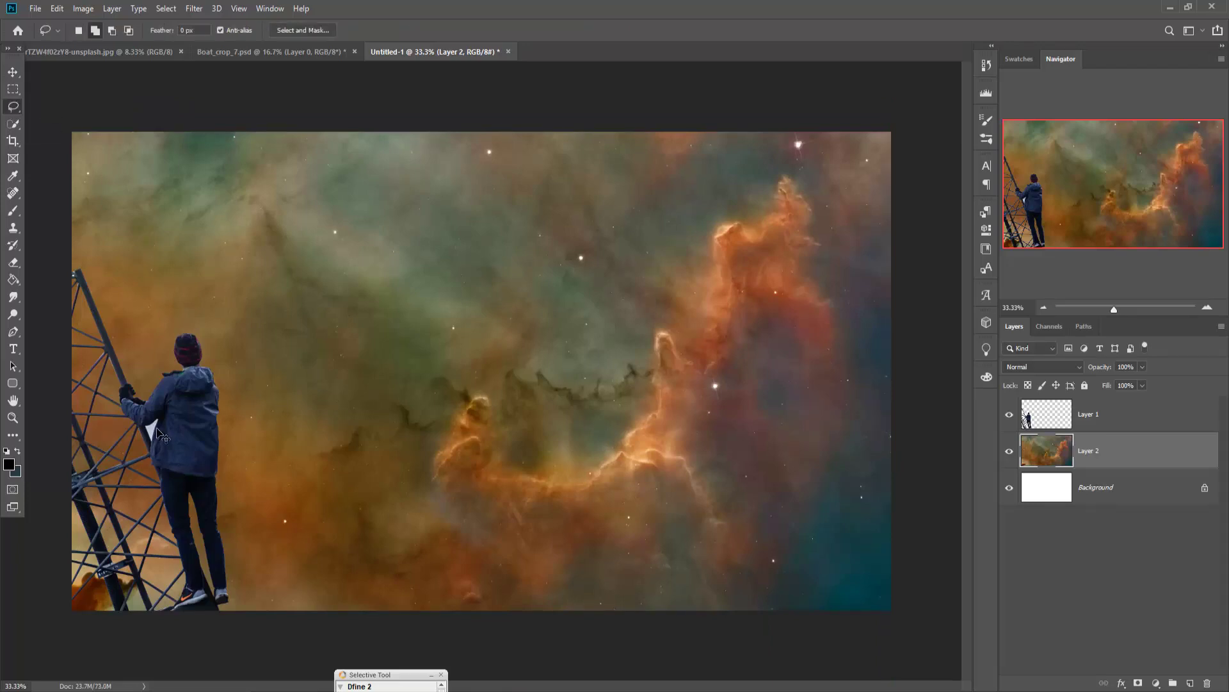
key("ctrl+plus")
key("ctrl+plus")
key("ctrl+plus")
left_click_drag(216, 494, 651, 324)
left_click_drag(349, 467, 727, 241)
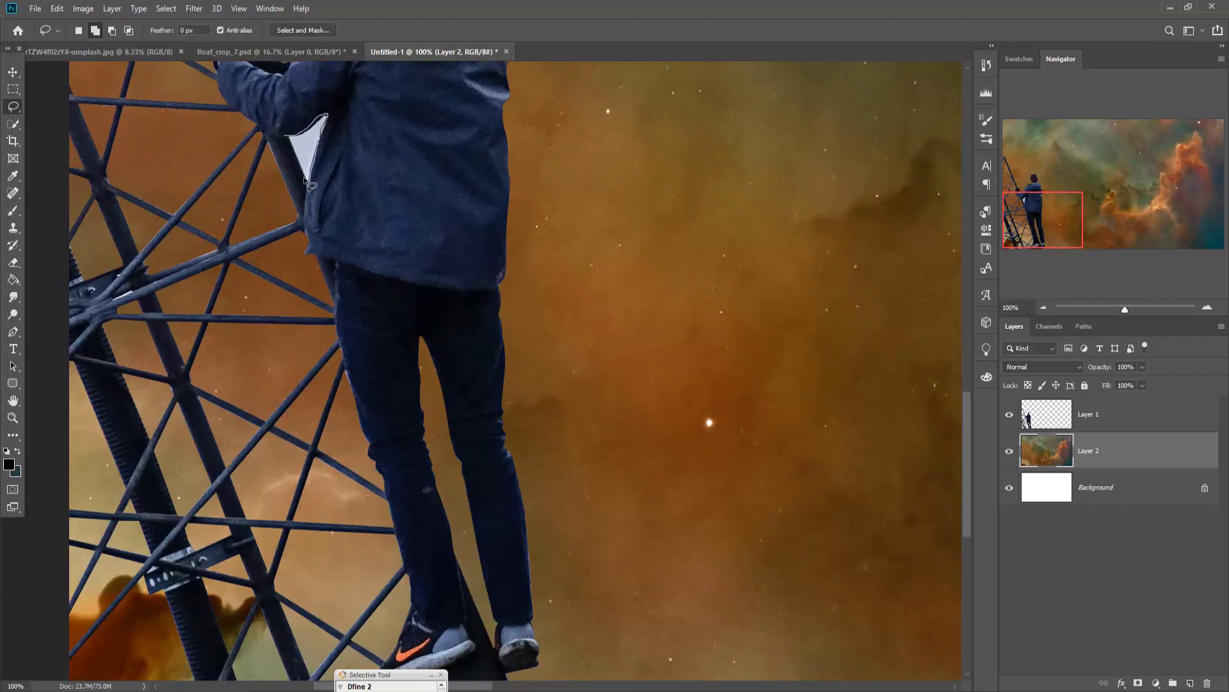
left_click_drag(287, 136, 288, 136)
left_click(1052, 414)
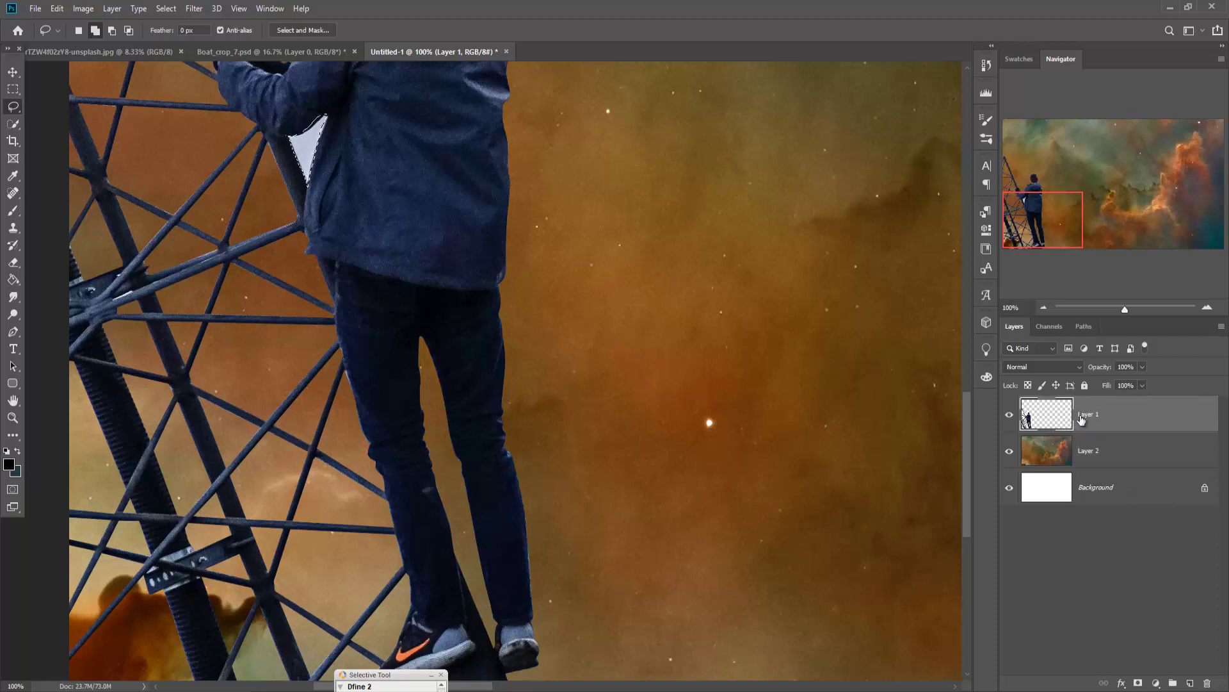
key("Delete")
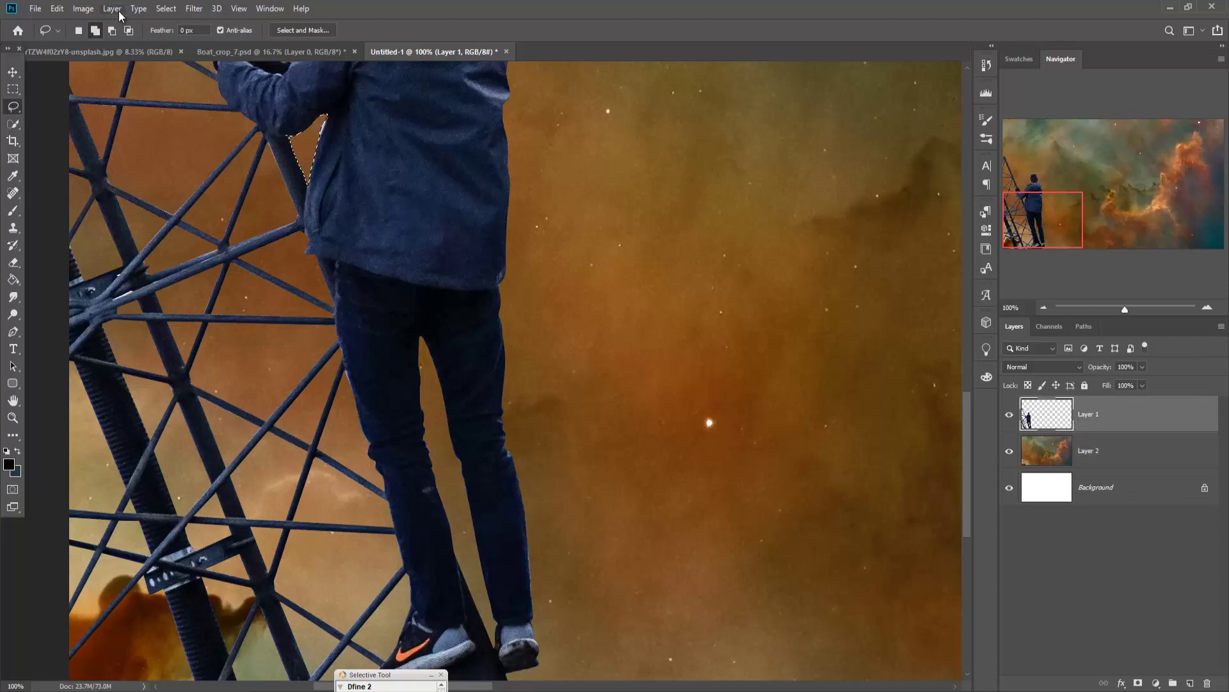
Deselect and return to the Move tool
left_click(168, 9)
left_click(170, 34)
left_click(167, 9)
left_click(170, 33)
left_click(165, 9)
left_click(170, 33)
left_click(168, 9)
left_click(177, 37)
left_click(13, 73)
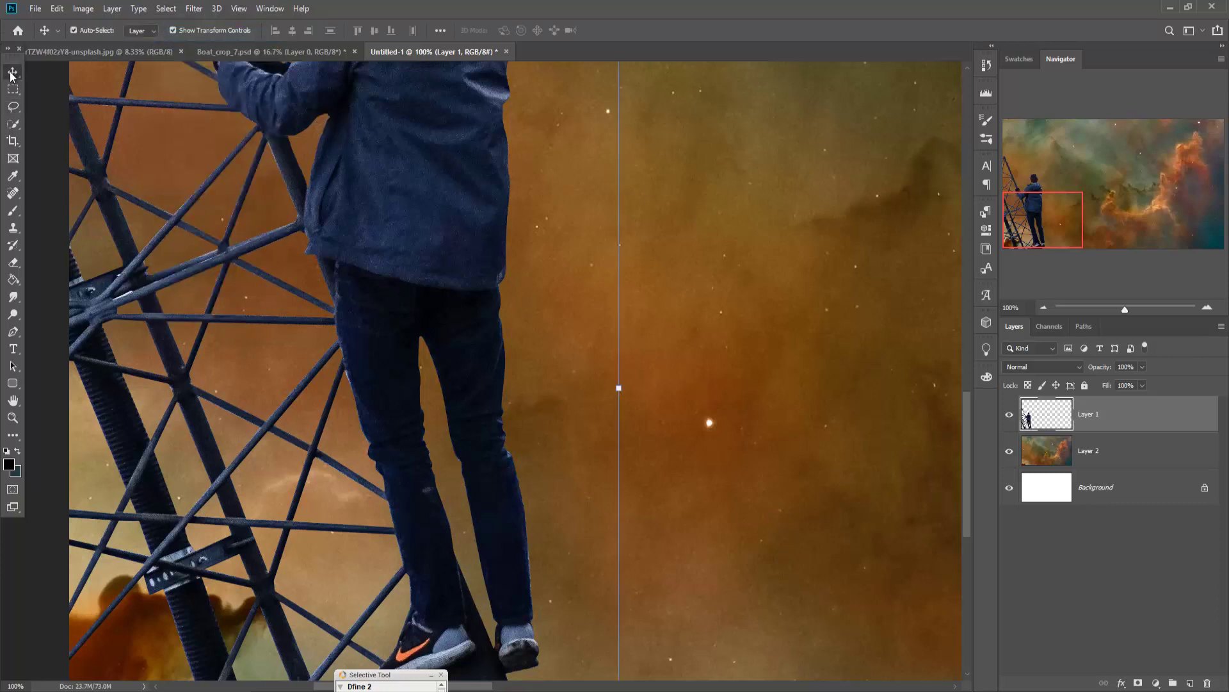
Drag the ship from Boat_crop_7.psd into the composite as a new layer
key("ctrl+0")
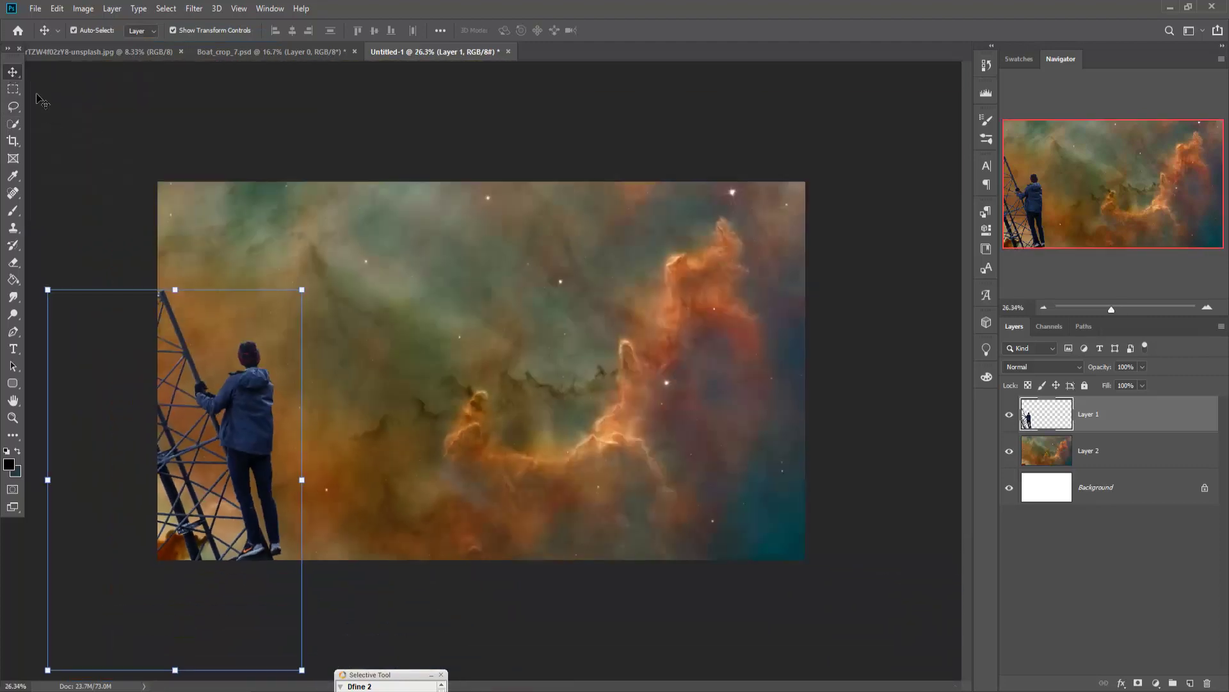
left_click(265, 56)
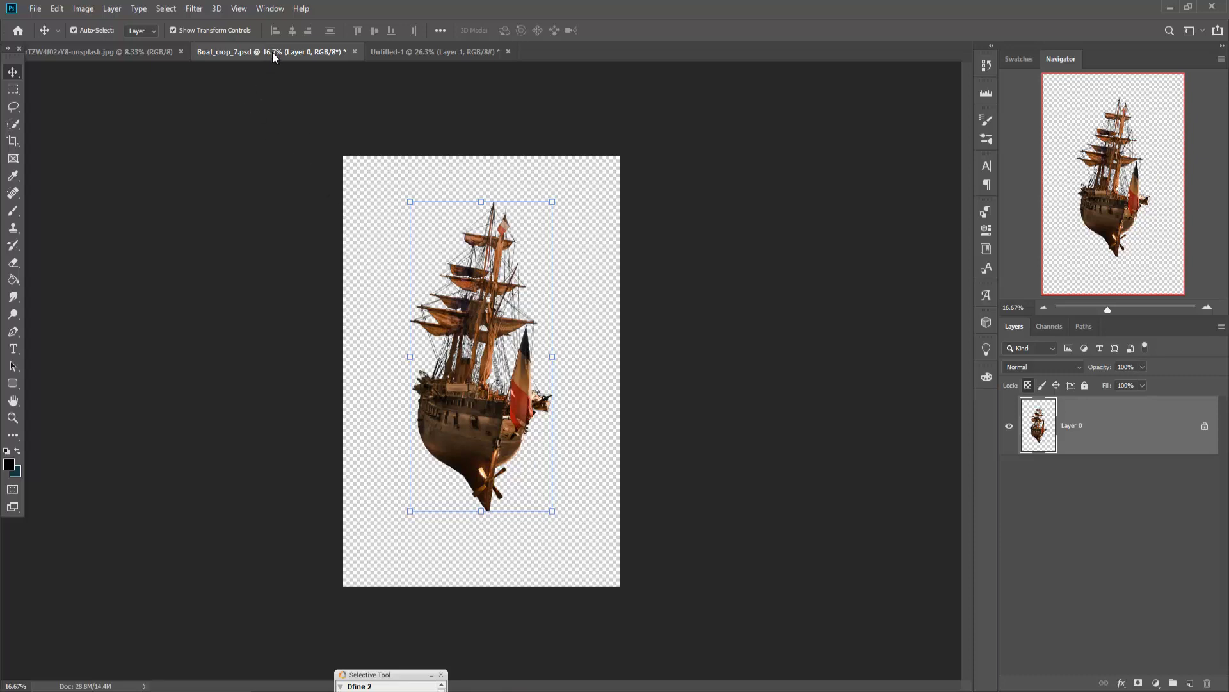
left_click_drag(273, 53, 806, 147)
left_click_drag(833, 423, 534, 279)
left_click(945, 146)
left_click_drag(611, 247, 612, 301)
key("ctrl+z")
Scale the ship down to about 54% and place it right of centre over the nebula
left_click(547, 329)
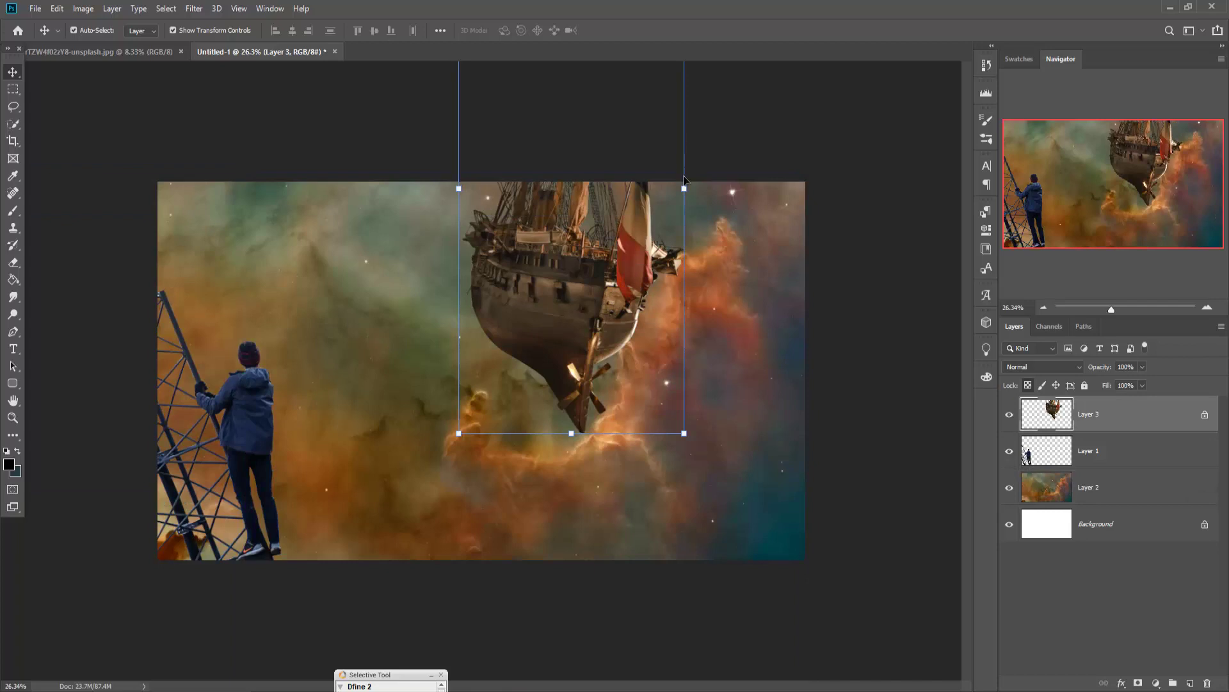
left_click_drag(682, 185, 597, 189)
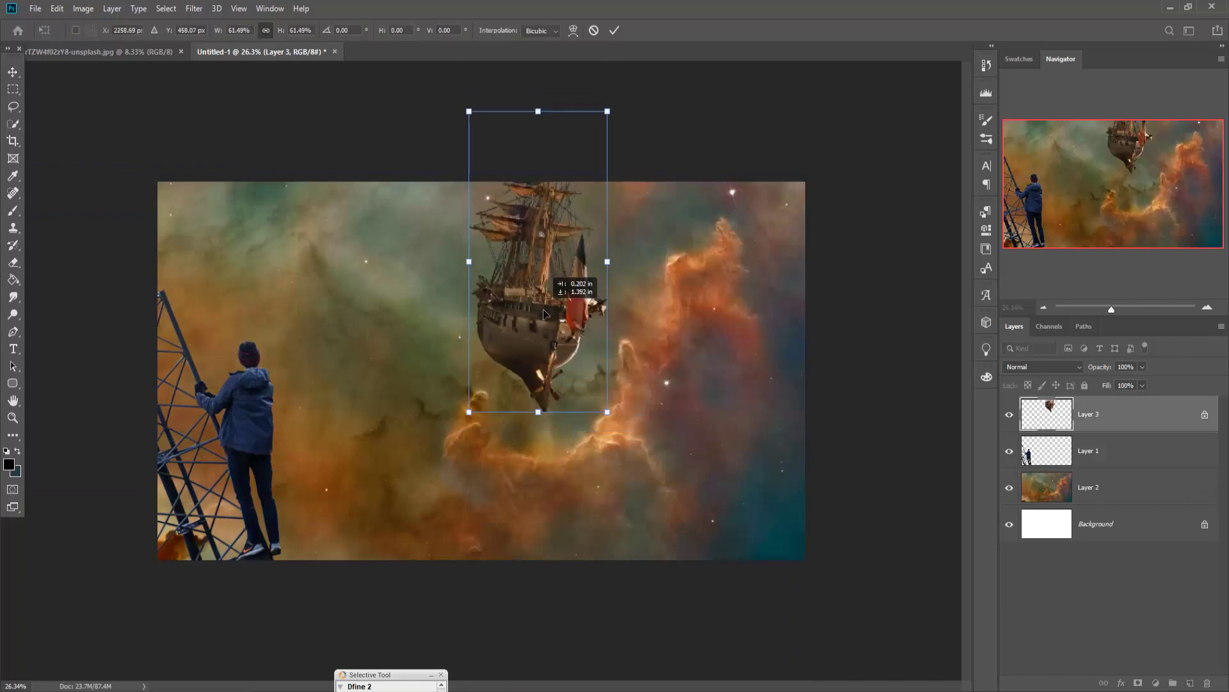
left_click_drag(545, 315, 565, 392)
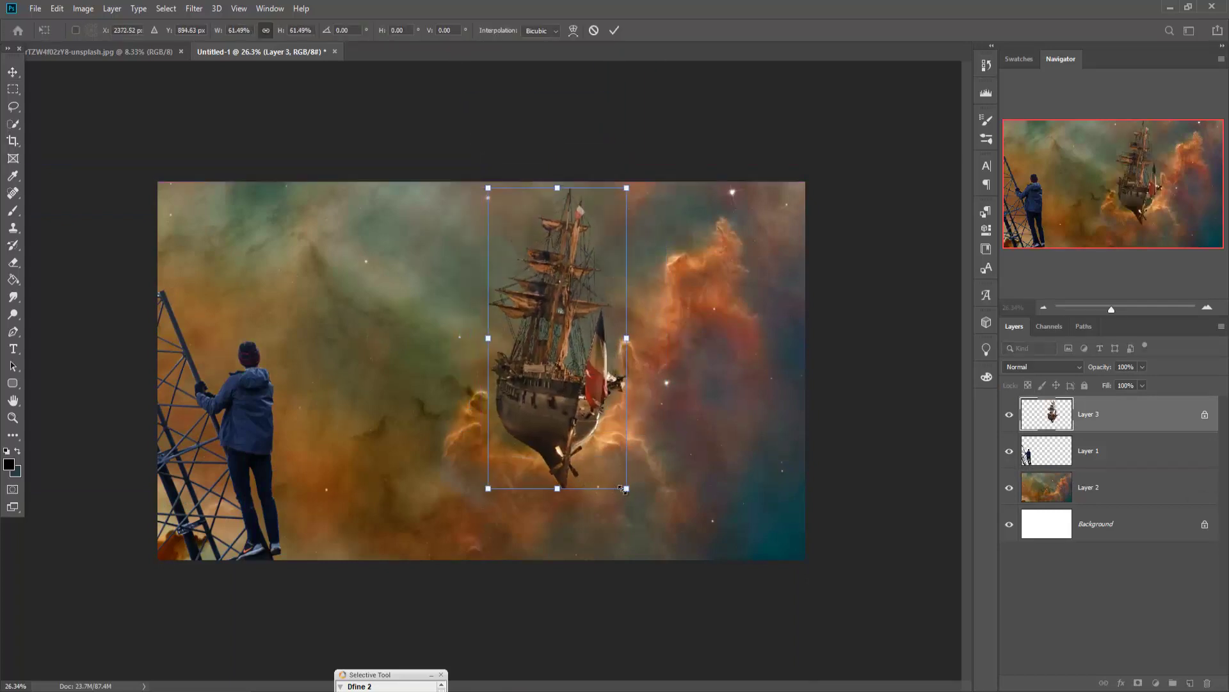
left_click_drag(620, 485, 603, 448)
left_click_drag(554, 404, 579, 389)
Commit the ship's transform and bring the blue nasa nebula image in as a new layer
left_click(616, 29)
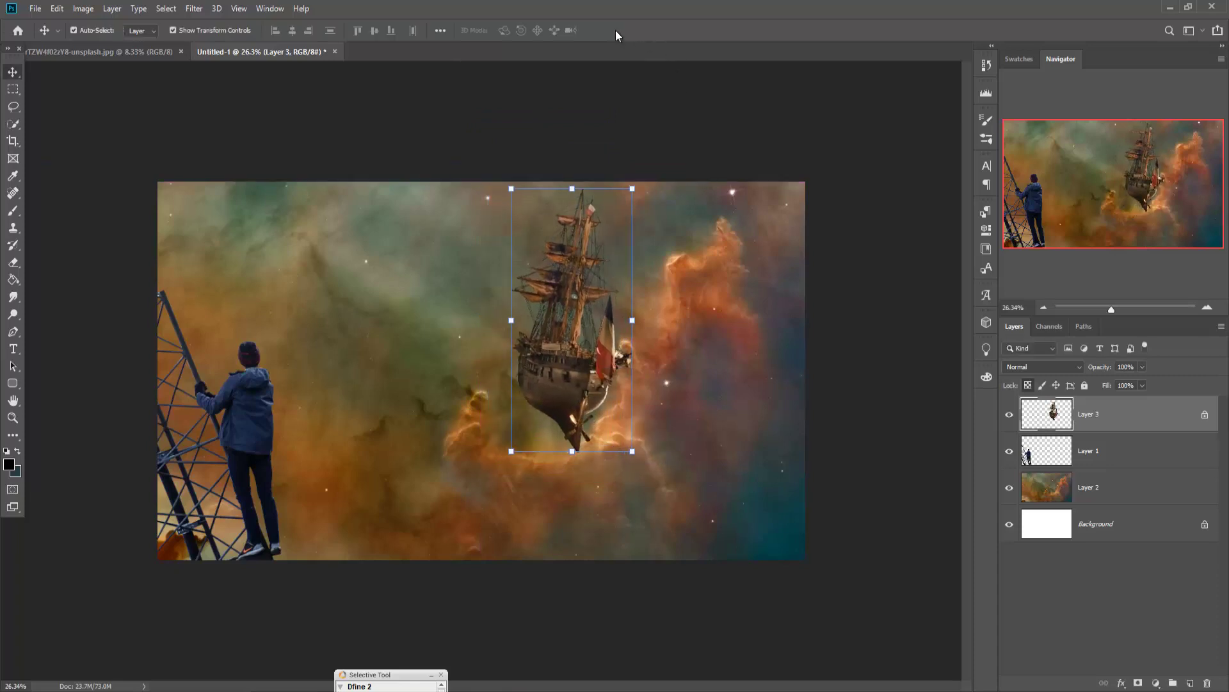
left_click(118, 53)
left_click_drag(118, 55, 692, 127)
left_click_drag(680, 427, 413, 402)
left_click(862, 126)
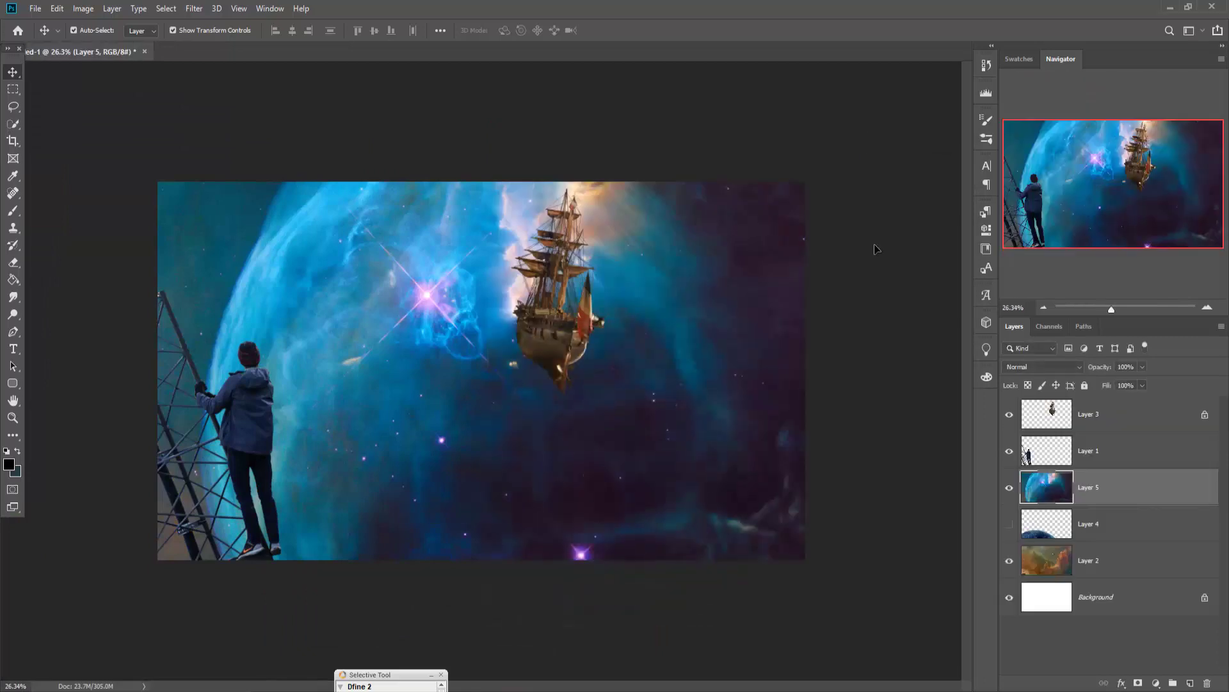
left_click_drag(433, 257, 502, 271)
mouse_move(486, 347)
left_mouse_down()
mouse_move(497, 349)
mouse_move(482, 346)
left_mouse_up()
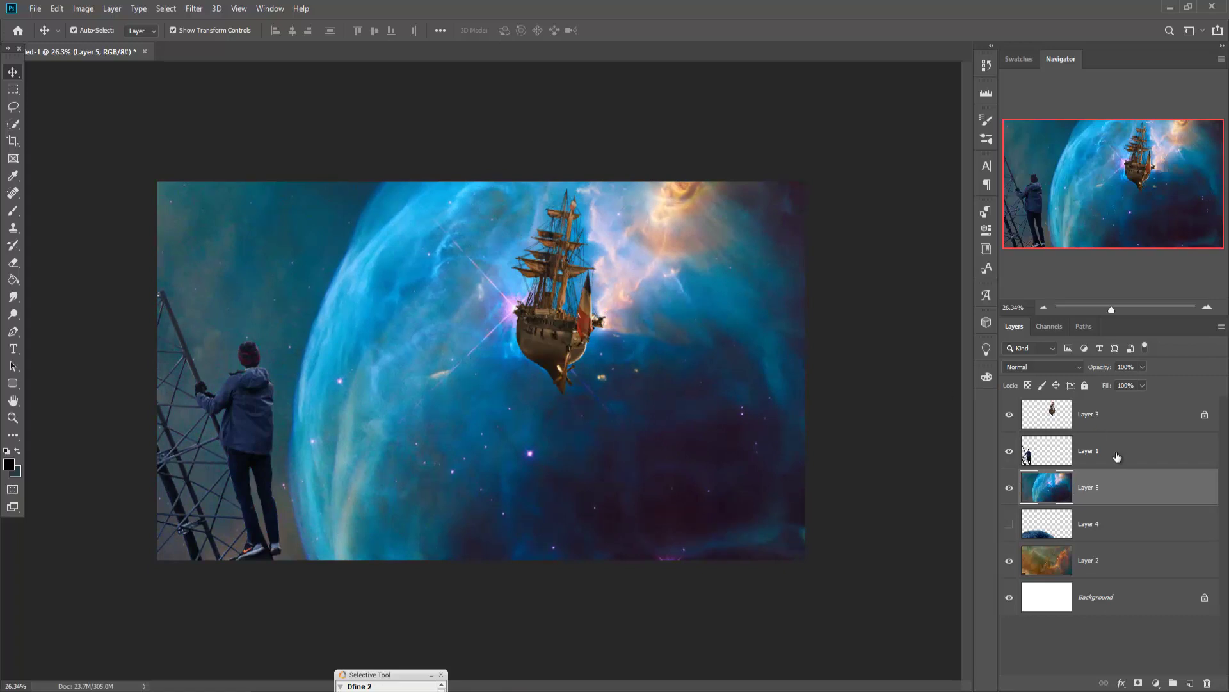
Rotate the blue nebula about 121° and position its curved edge behind the climber
key("ctrl+minus")
key("ctrl+minus")
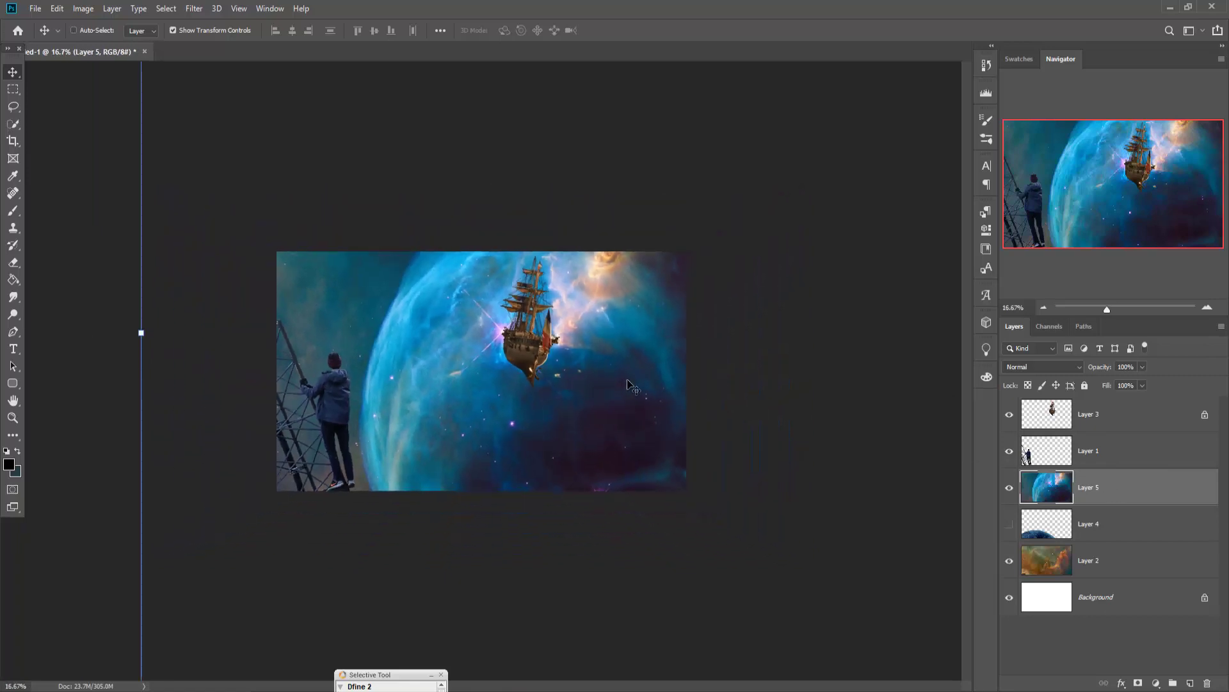
left_click_drag(129, 329, 687, 135)
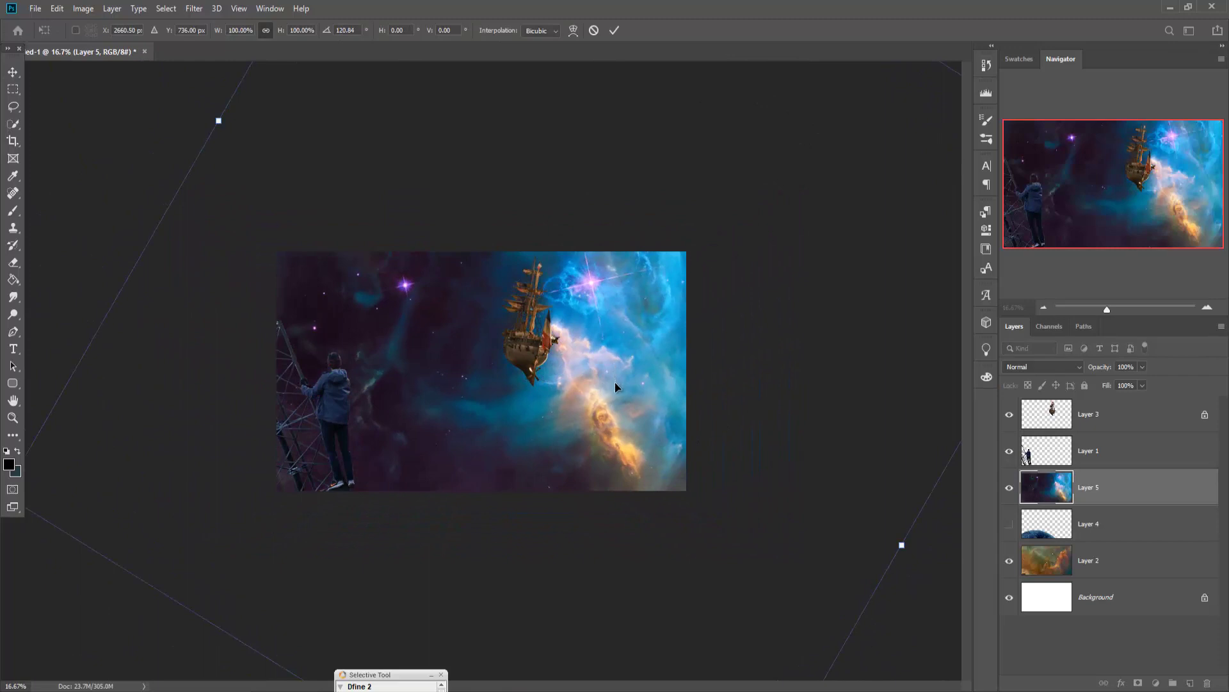
left_click_drag(621, 384, 416, 533)
left_click_drag(428, 412, 450, 424)
Commit the blue nebula's placement, add a layer mask, and ready a black 18%-opacity brush at size 1400
key("Return")
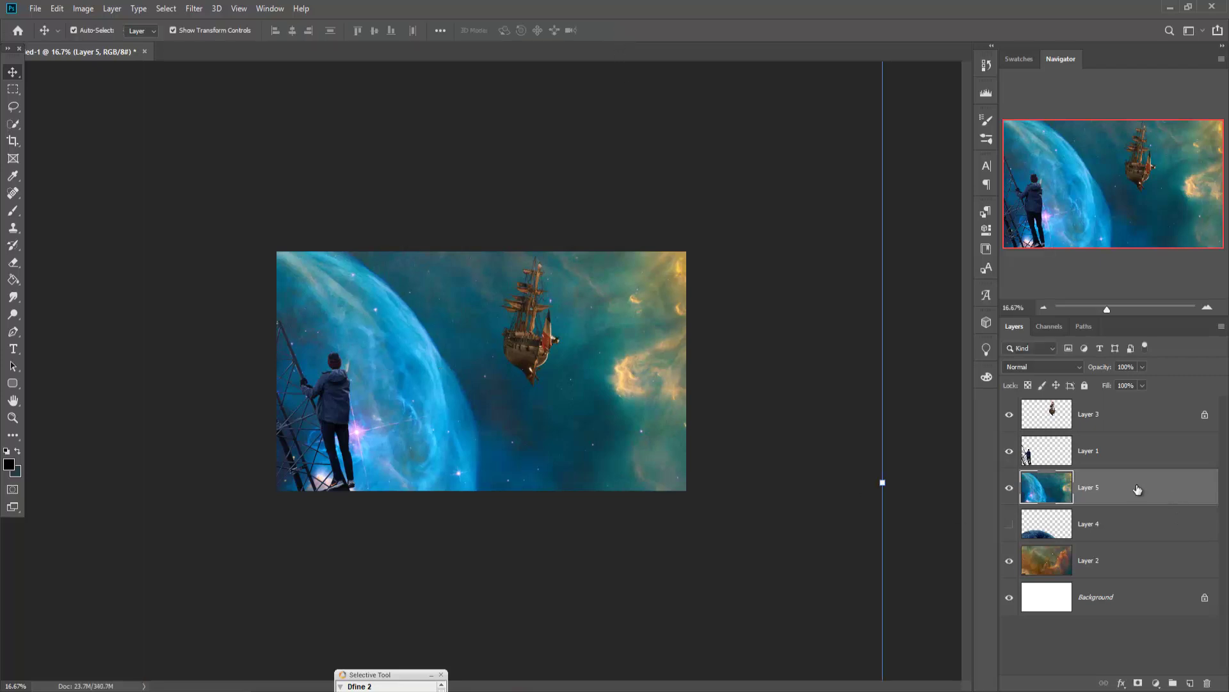
left_click(1139, 683)
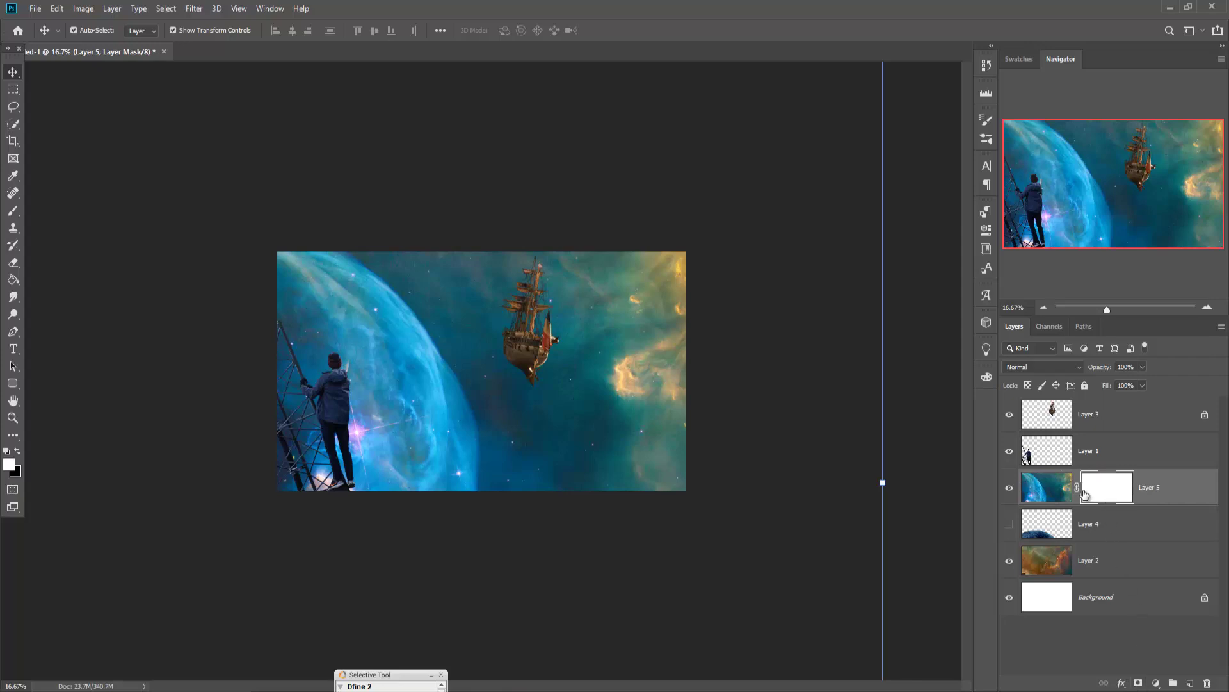
left_click(14, 210)
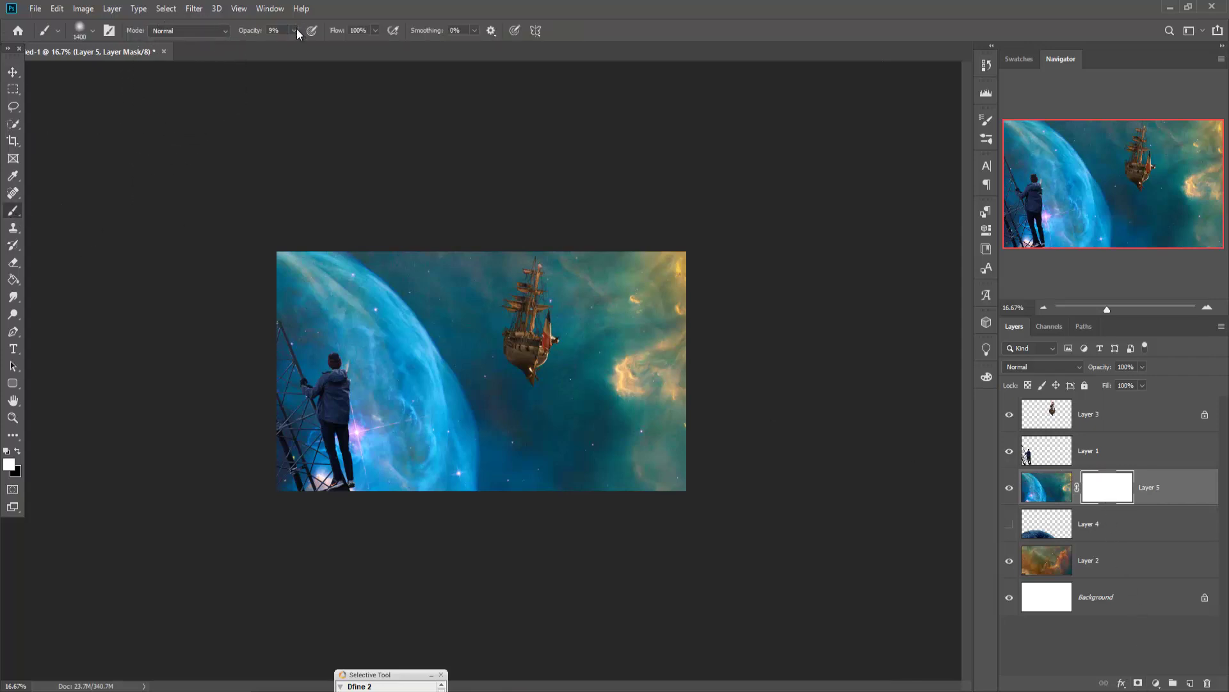
left_click(295, 30)
left_click_drag(300, 48, 301, 48)
left_click(405, 364)
key("bracketright")
key("bracketright")
key("bracketleft")
key("bracketleft")
left_click(18, 451)
Paint the mask to hide blue nebula around the ship and soften it along the planet's edge
mouse_move(703, 431)
left_mouse_down()
mouse_move(517, 228)
mouse_move(602, 332)
mouse_move(648, 425)
mouse_move(580, 383)
mouse_move(498, 273)
mouse_move(483, 283)
mouse_move(637, 461)
left_mouse_up()
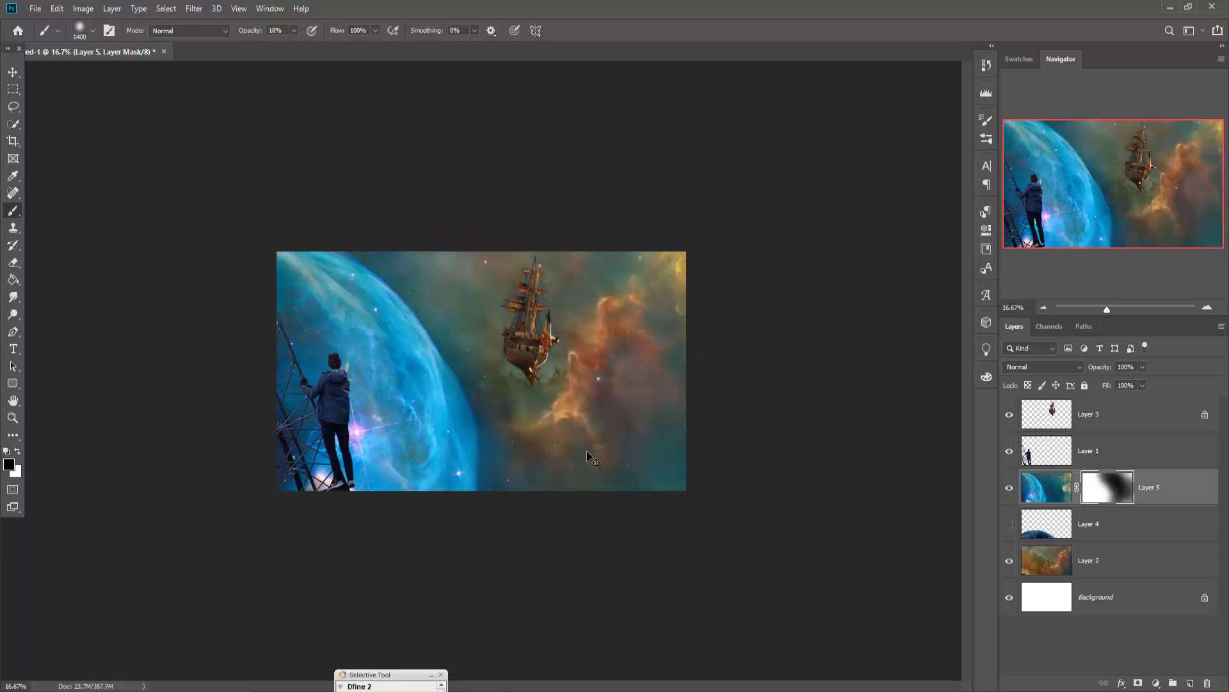
key("ctrl+plus")
key("bracketleft")
key("bracketleft")
key("bracketleft")
key("bracketleft")
key("bracketleft")
key("bracketleft")
key("bracketleft")
key("bracketleft")
mouse_move(532, 473)
left_mouse_down()
mouse_move(515, 513)
mouse_move(528, 476)
left_mouse_up()
left_click_drag(397, 214, 409, 237)
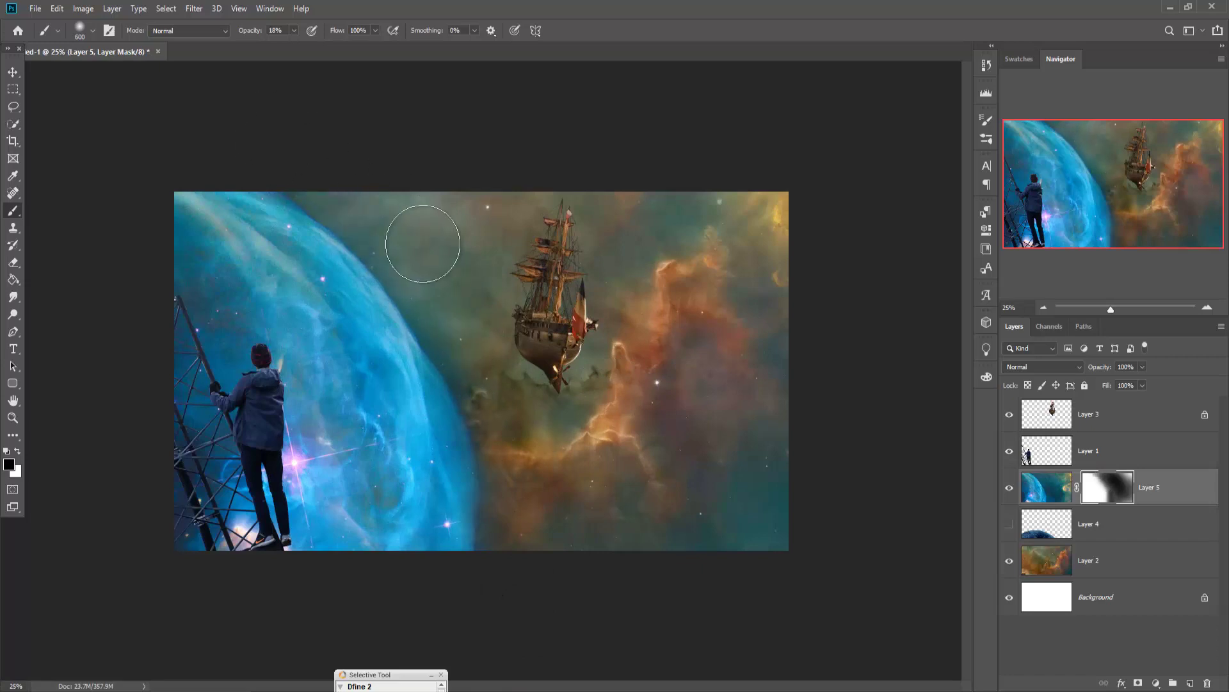
Switch to the Move tool and select the ship layer
key("v")
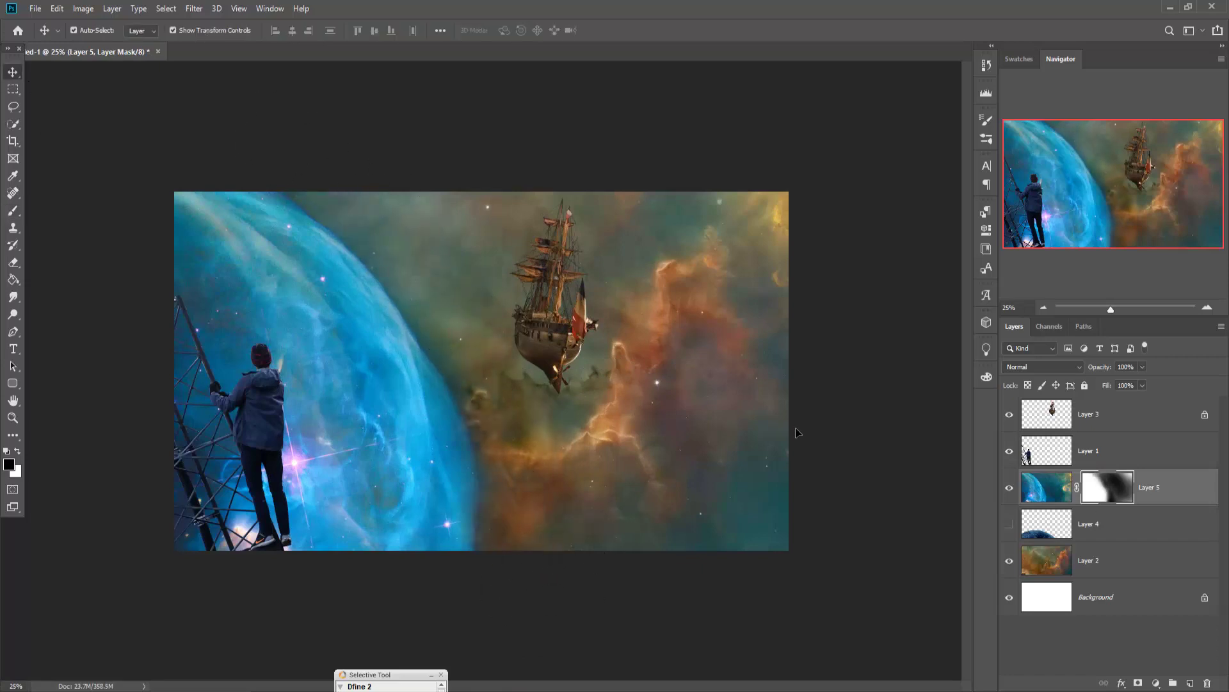
key("b")
key("v")
left_click(542, 292)
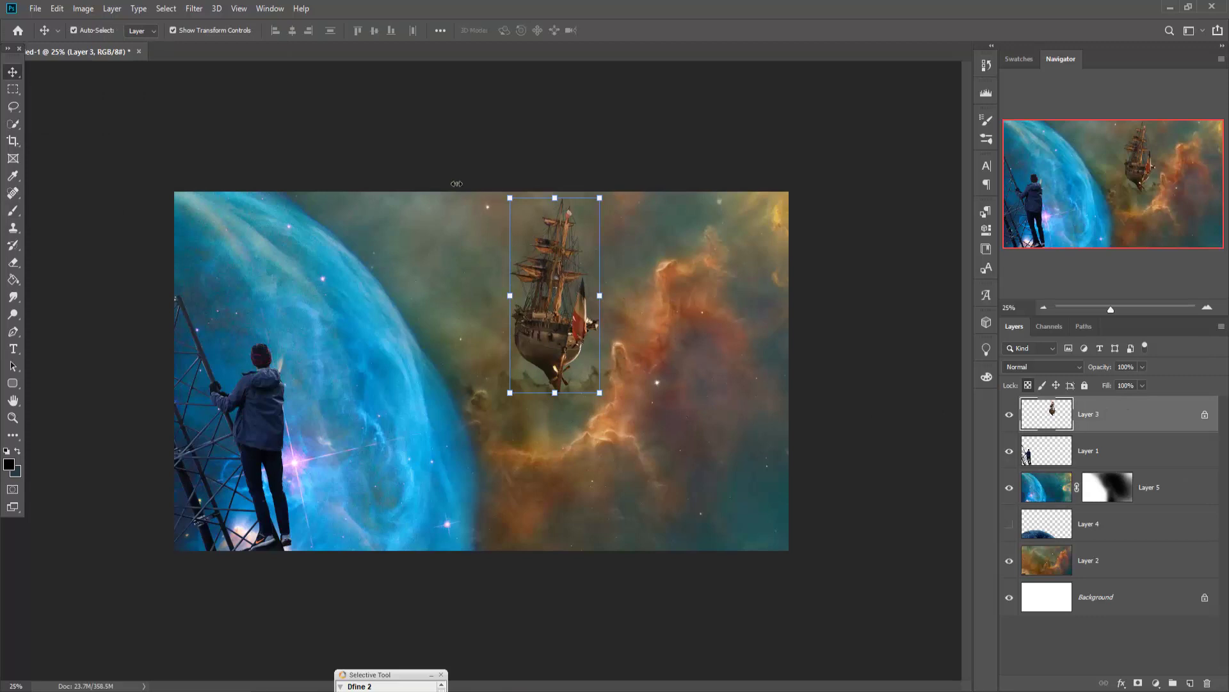
Apply Camera Raw to the ship with exposure -0.35, yellows saturation -72 and contrast +23
left_click(194, 9)
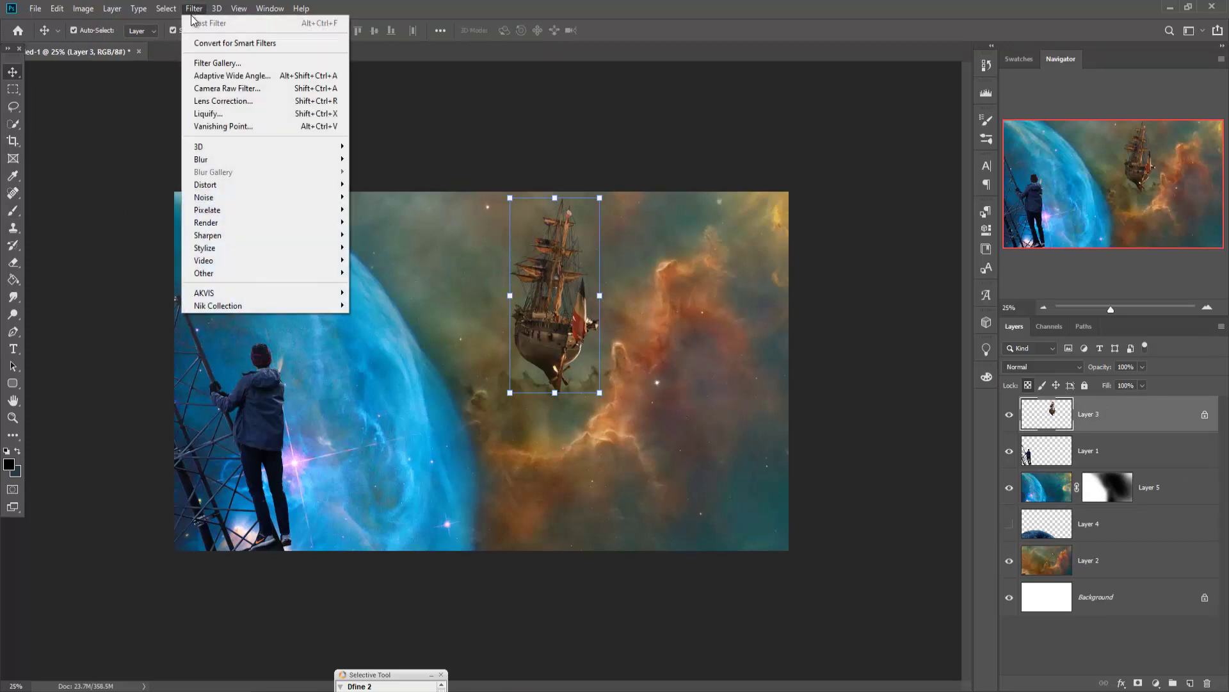
left_click(198, 89)
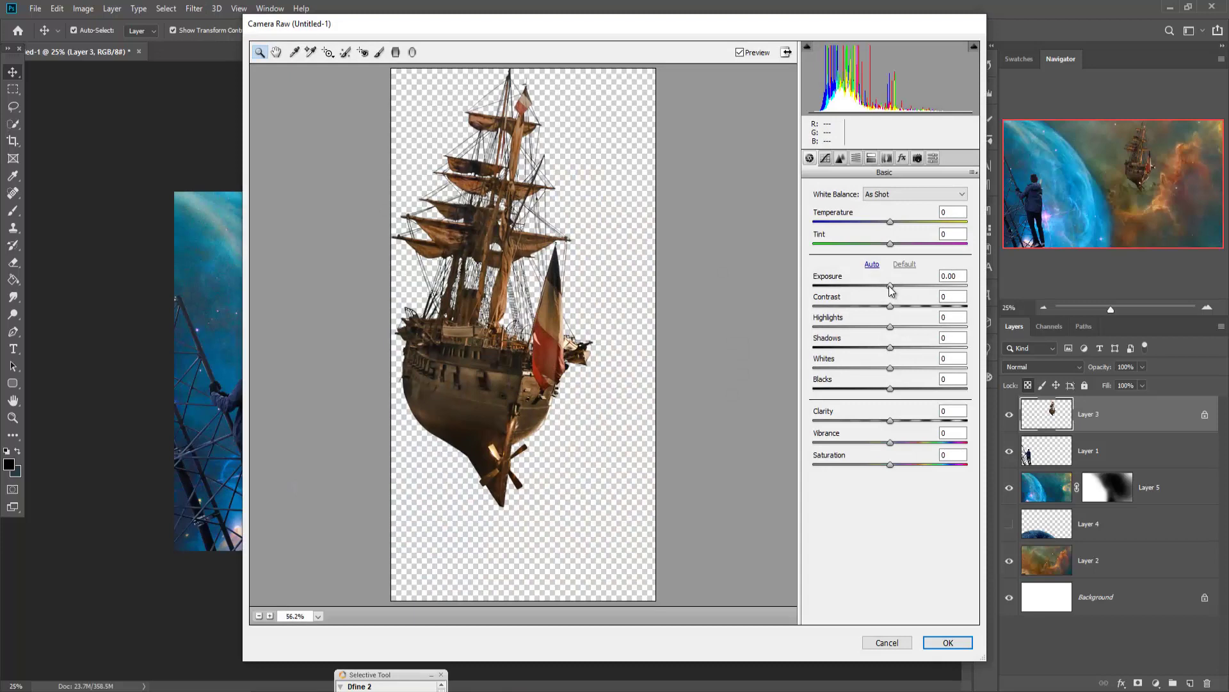
left_click_drag(890, 286, 886, 286)
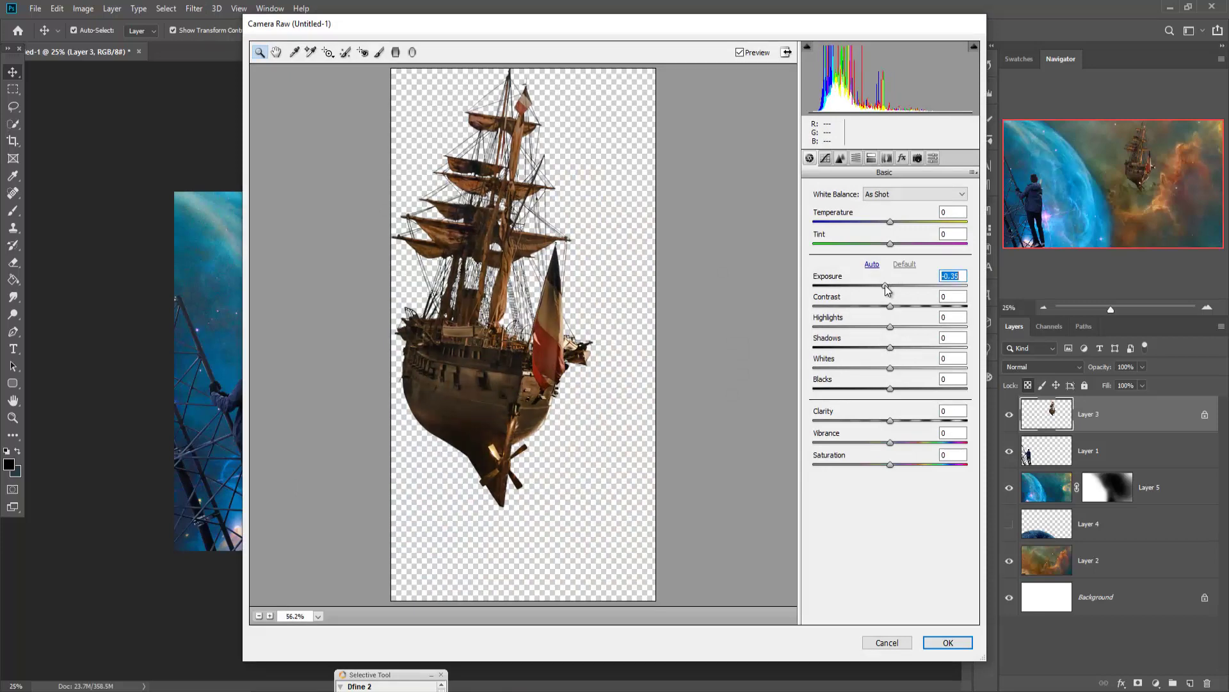
left_click(842, 160)
left_click(855, 158)
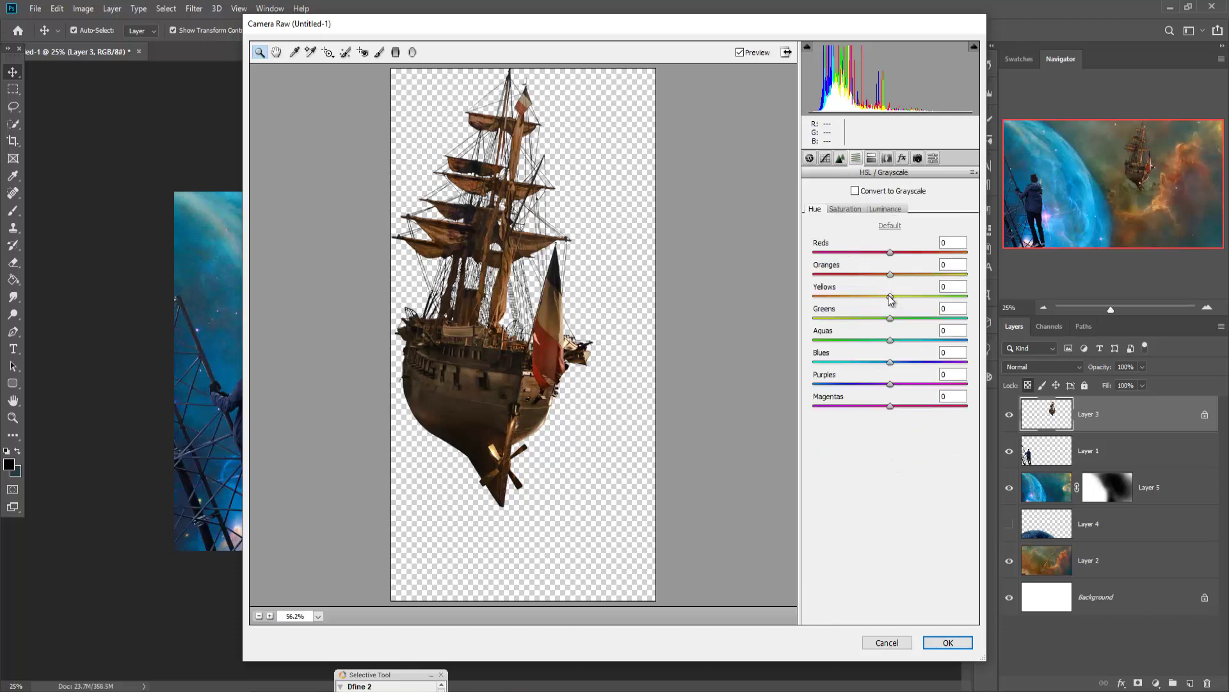
left_click(845, 209)
left_click_drag(890, 296, 838, 296)
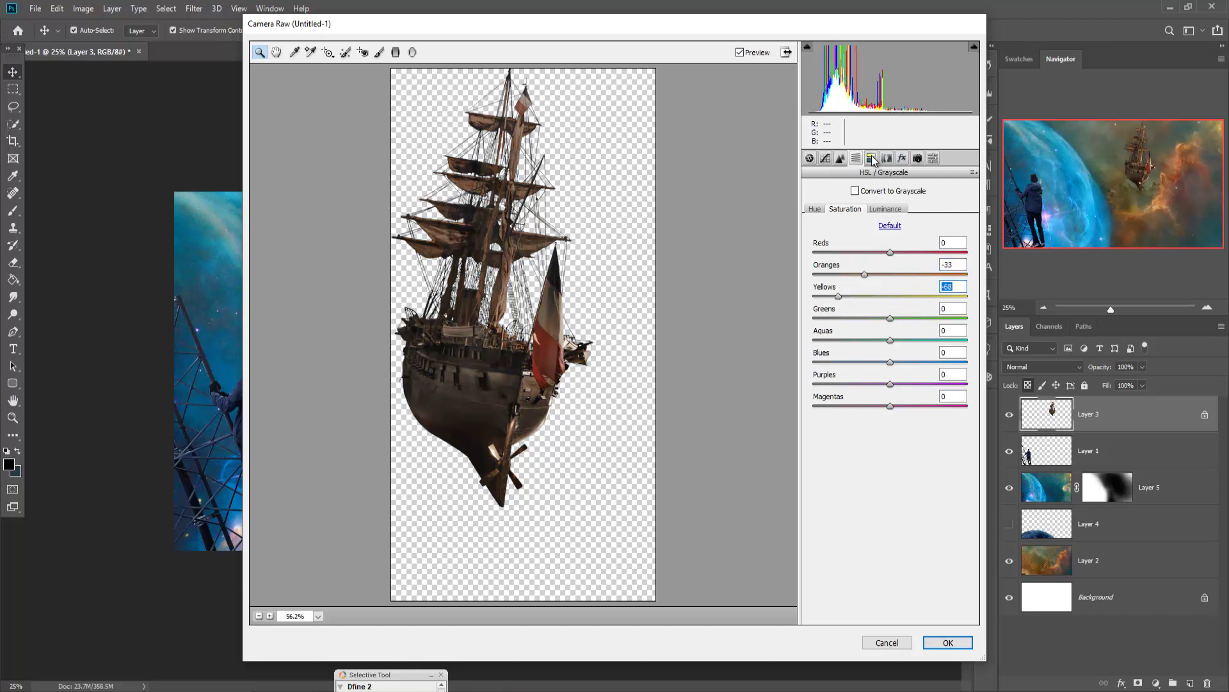
left_click(810, 158)
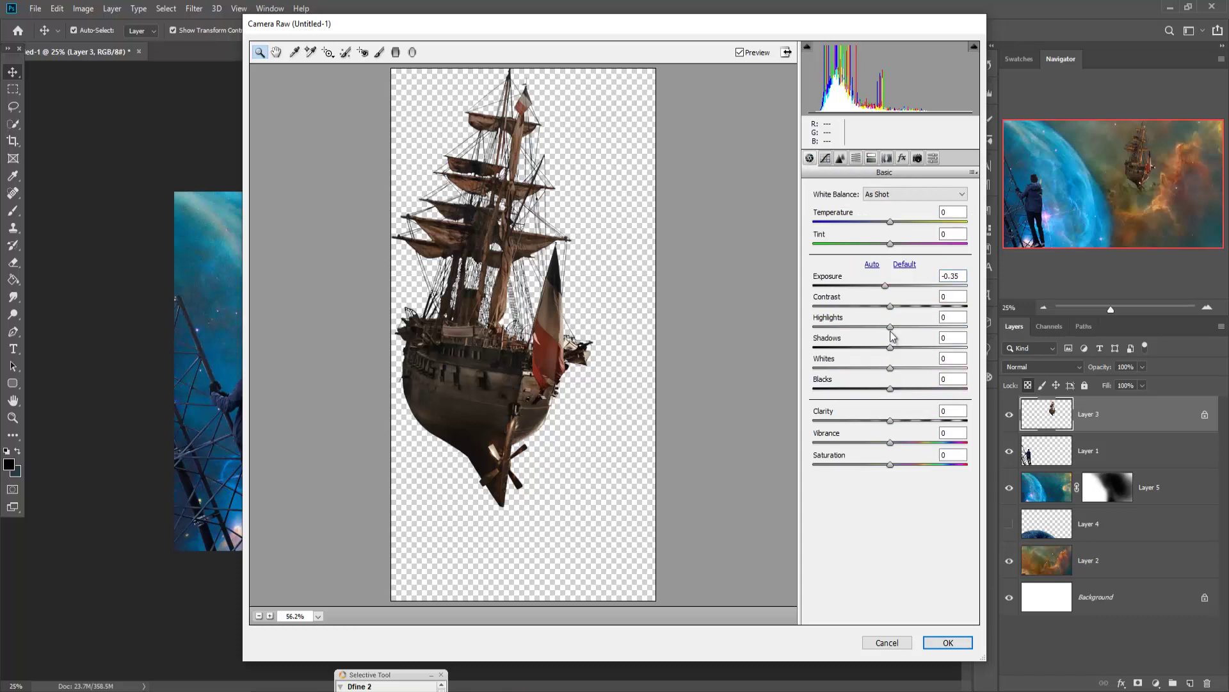
left_click_drag(890, 306, 919, 390)
left_click(948, 642)
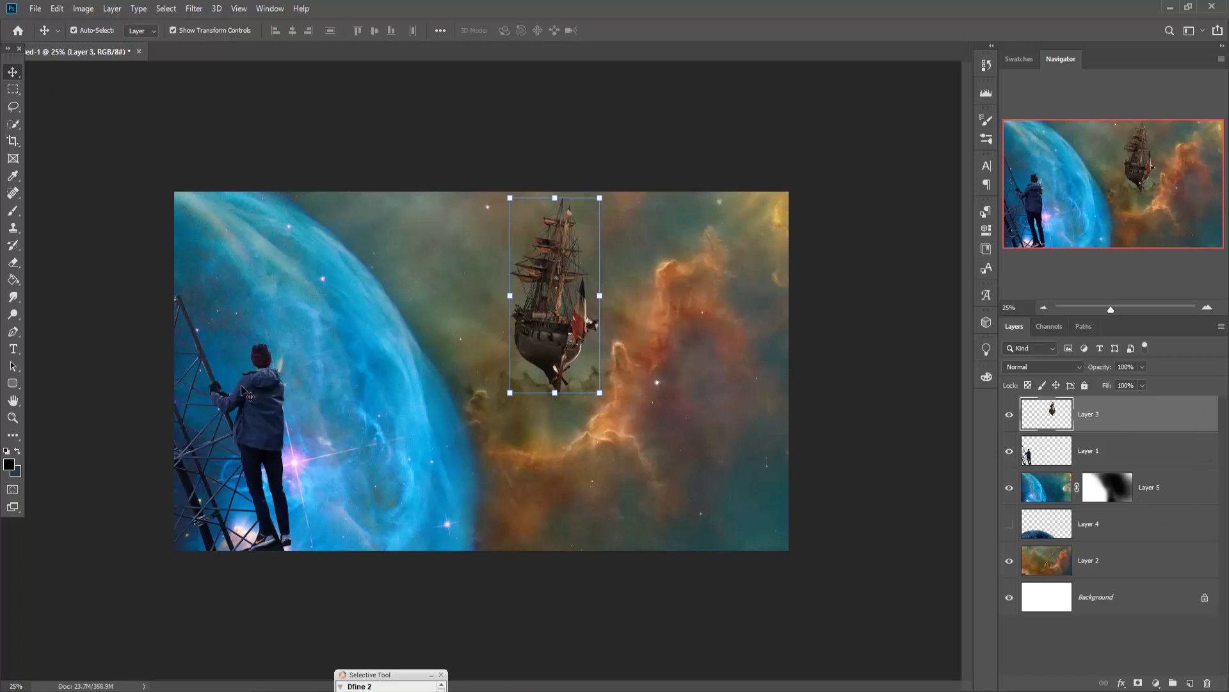
Select the ship layer and add a new empty layer above it
left_click(260, 387)
left_click(572, 319)
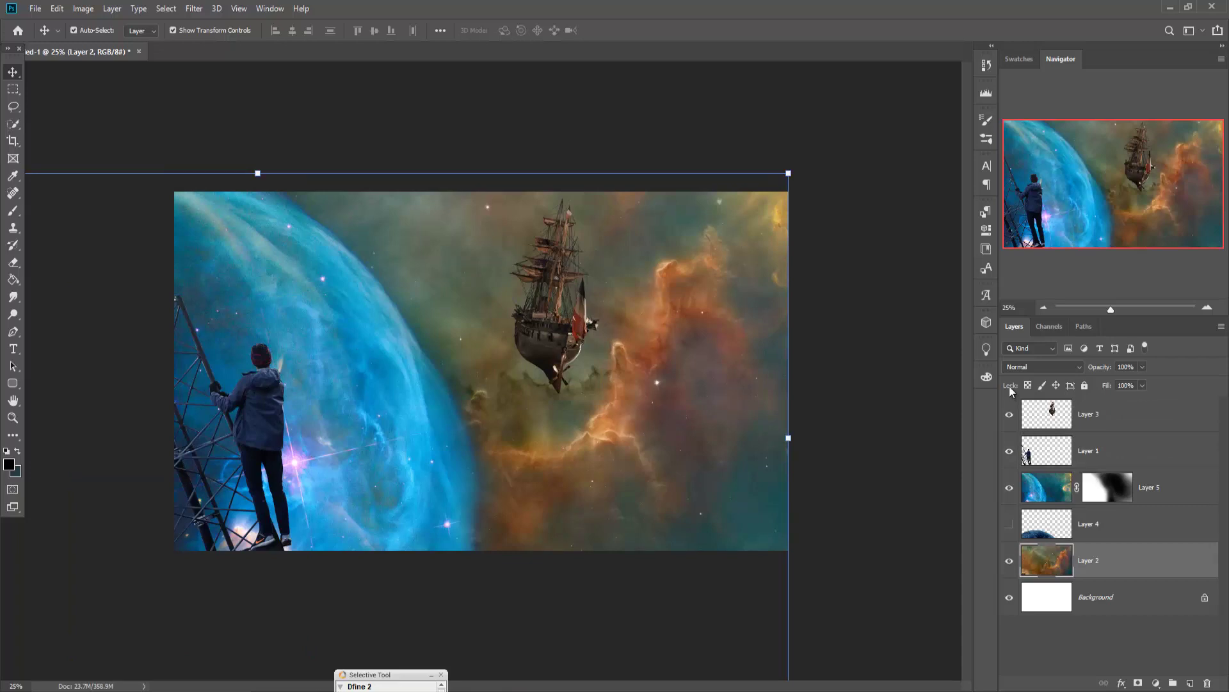
left_click(1111, 448)
left_click(1107, 413)
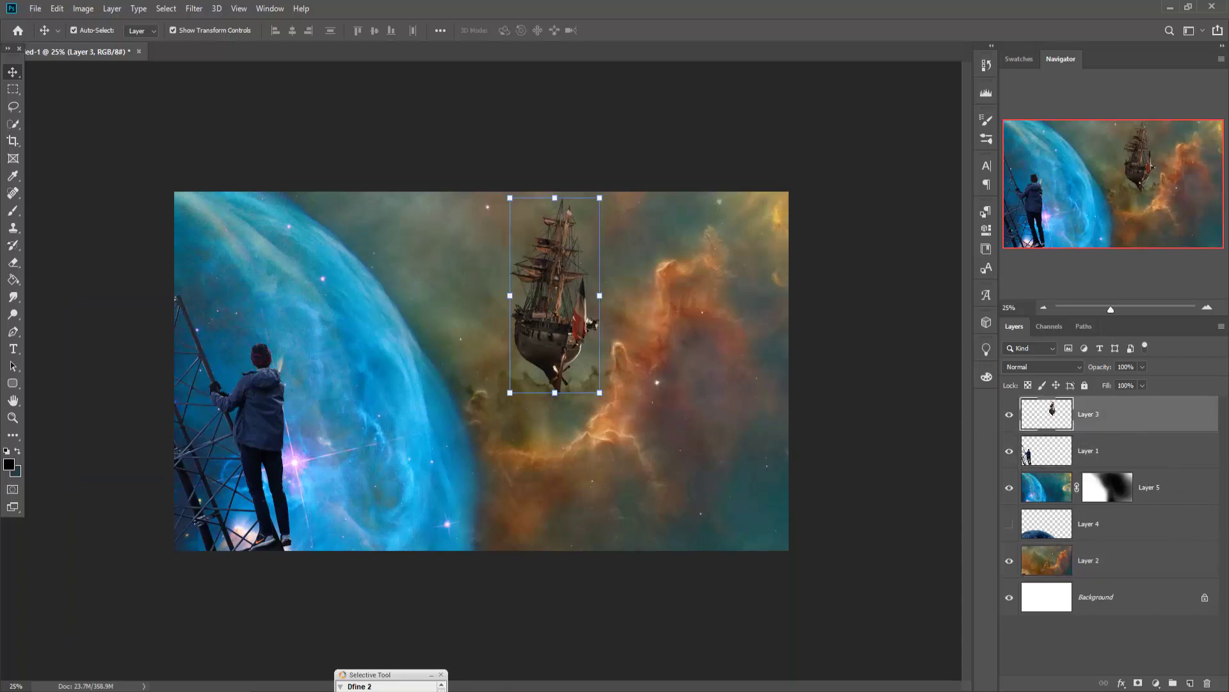
left_click(1190, 683)
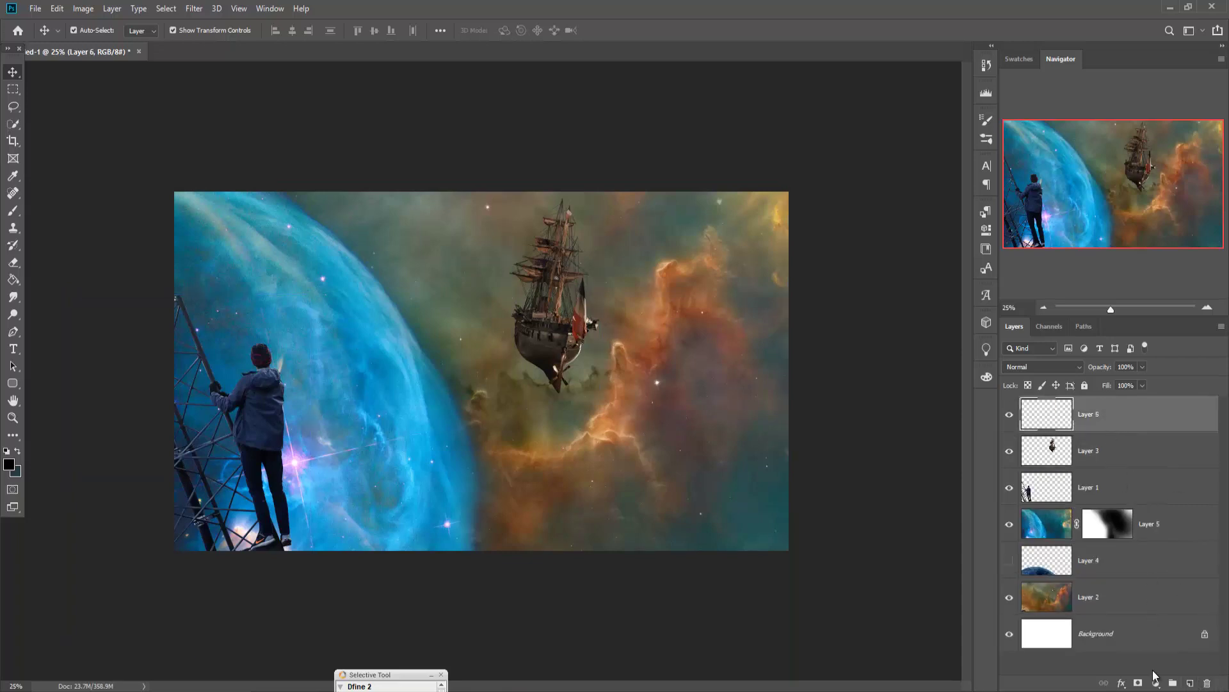
Set the new Layer 6 to Linear Dodge (Add) and clip it to the ship
left_click(1155, 681)
left_click(1167, 452)
left_click(1102, 287)
left_click(1067, 367)
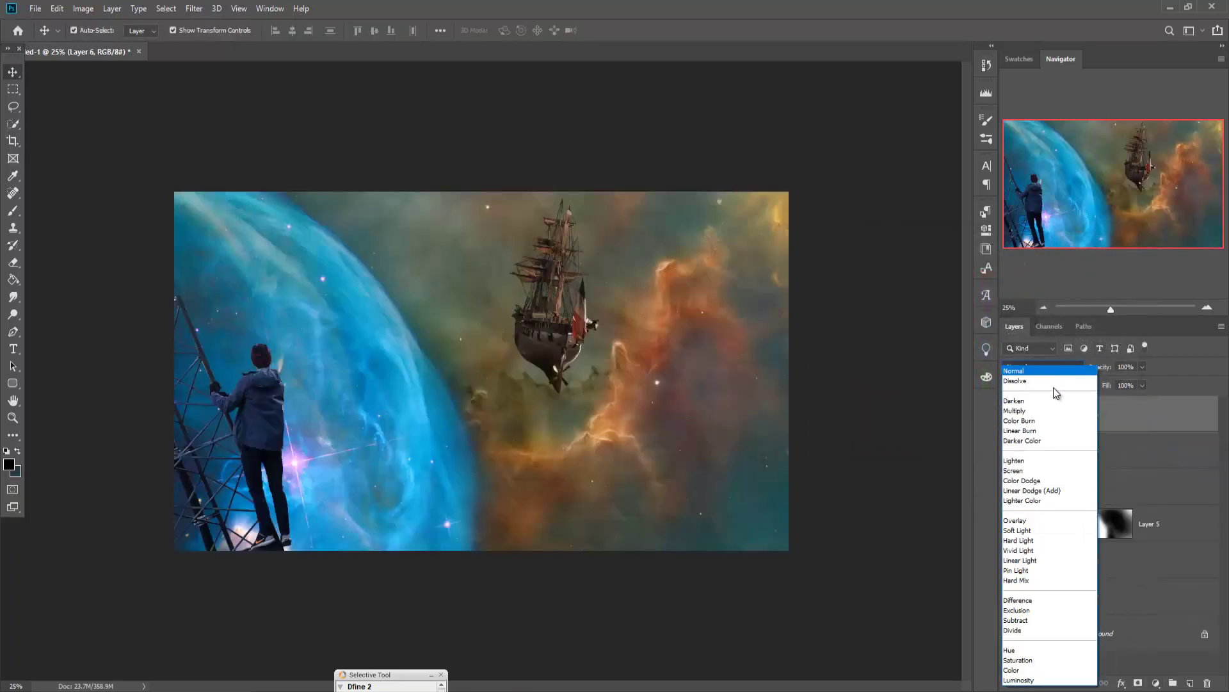
left_click(1058, 491)
right_click(1105, 416)
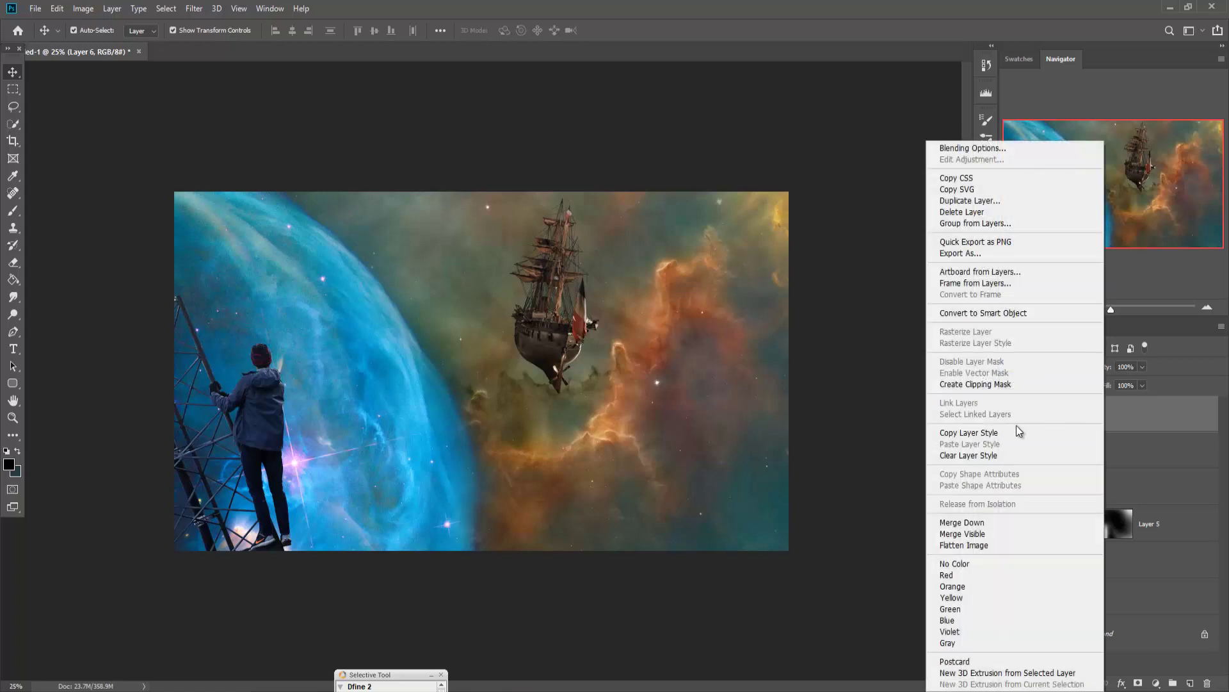
left_click(991, 387)
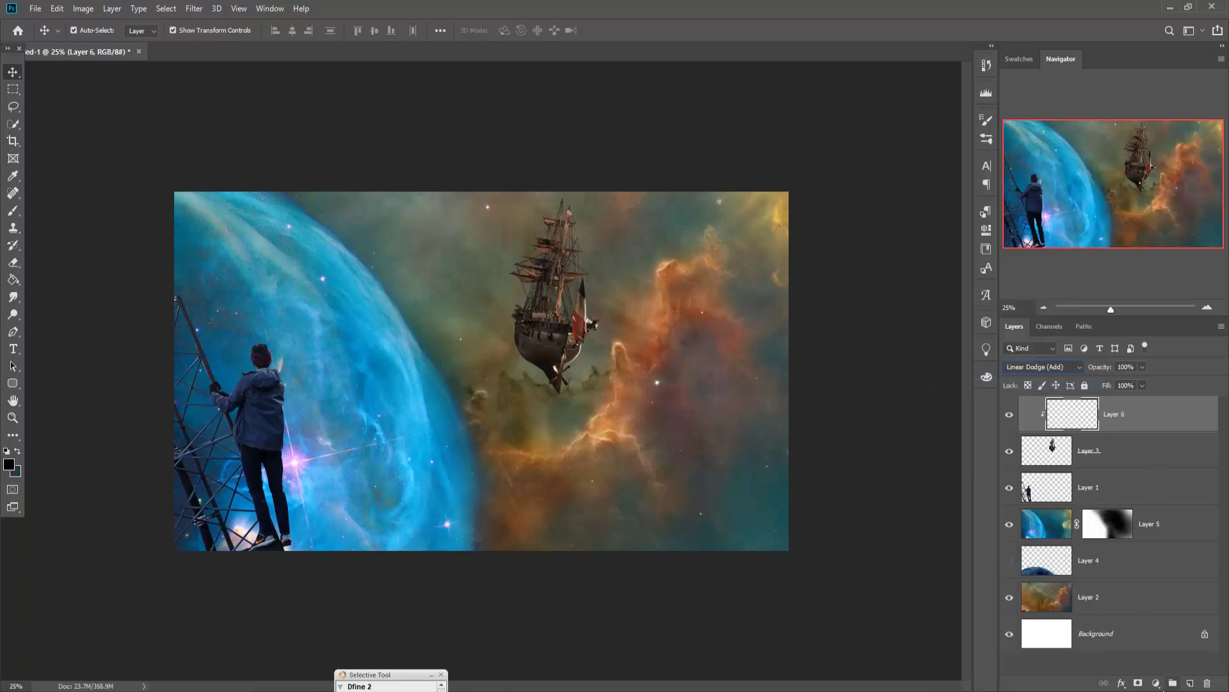
Add a Solid Color fill sampled orange-brown #a66433 from the nebula and target its mask
left_click(1156, 683)
left_click(1157, 450)
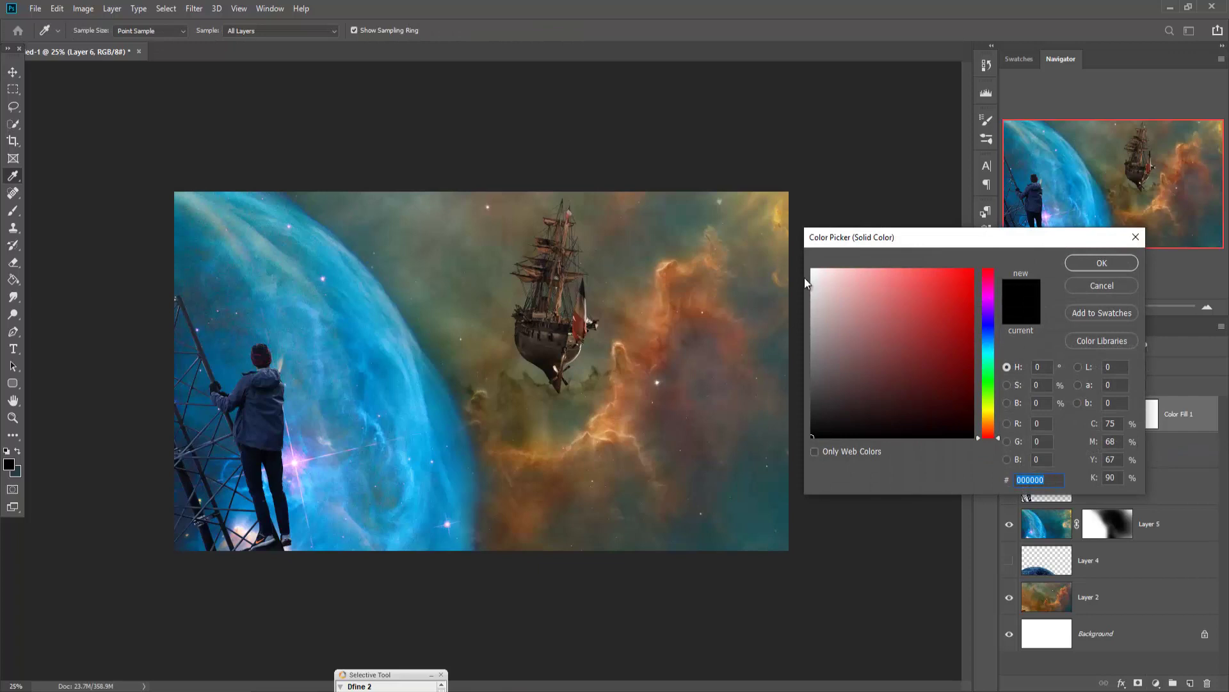
left_click(662, 300)
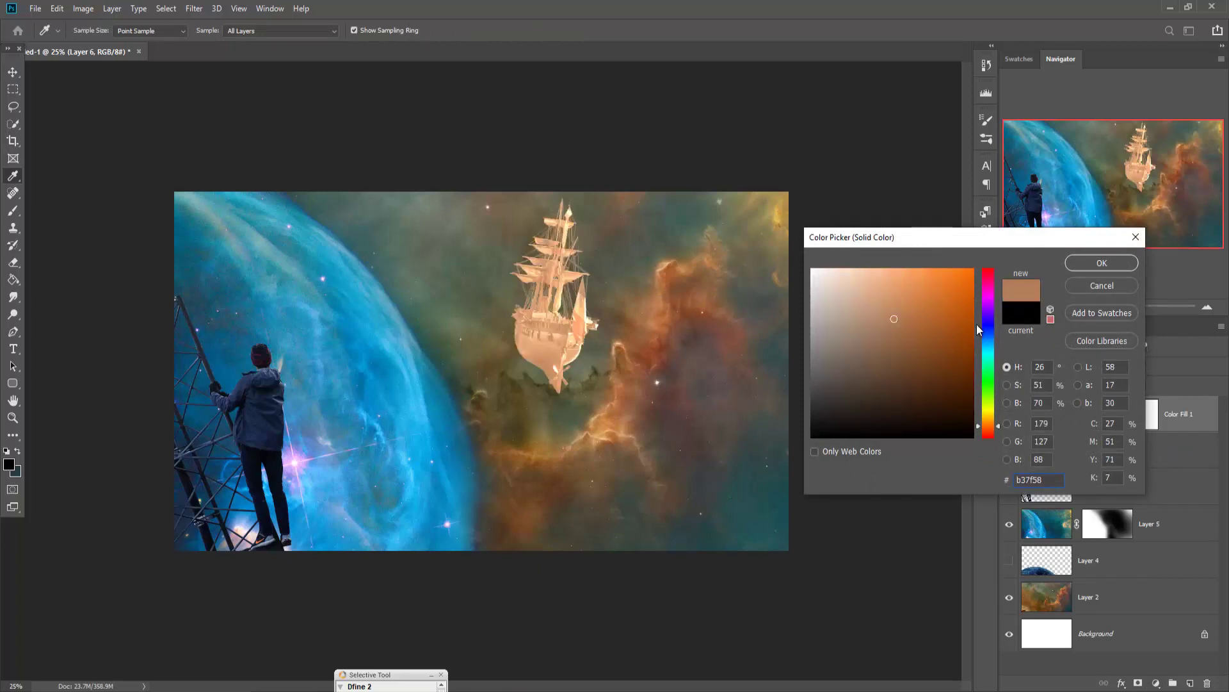
left_click_drag(998, 427, 1002, 429)
left_click(670, 270)
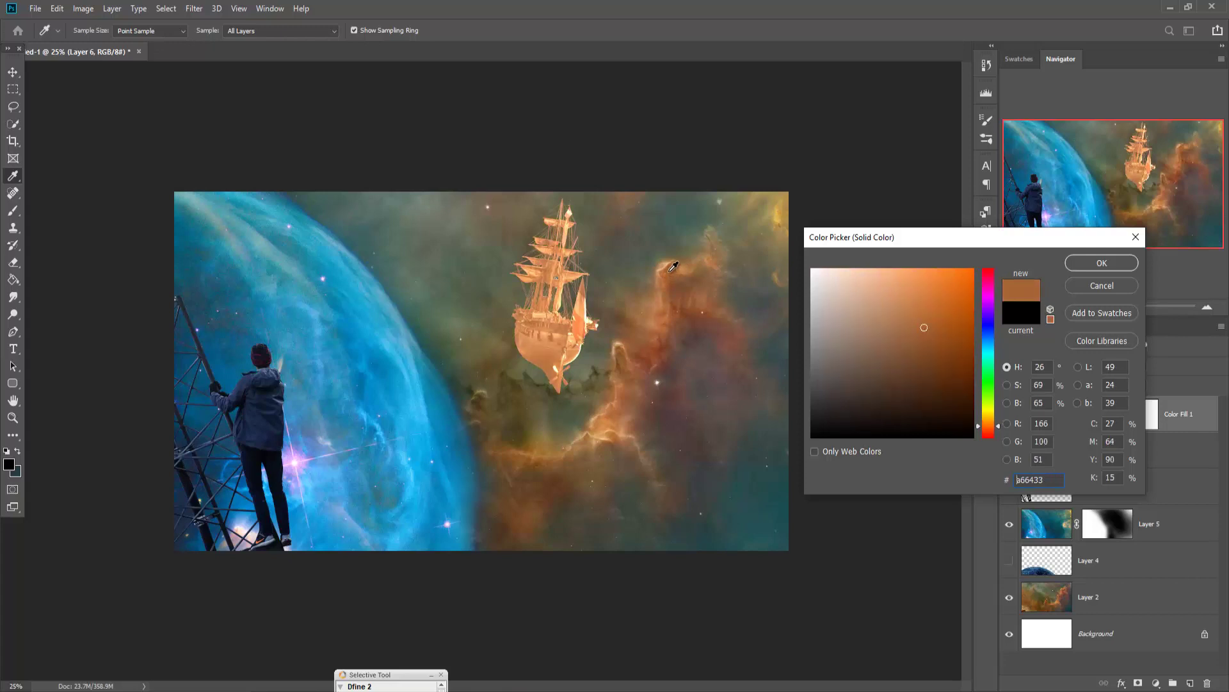
left_click(1078, 264)
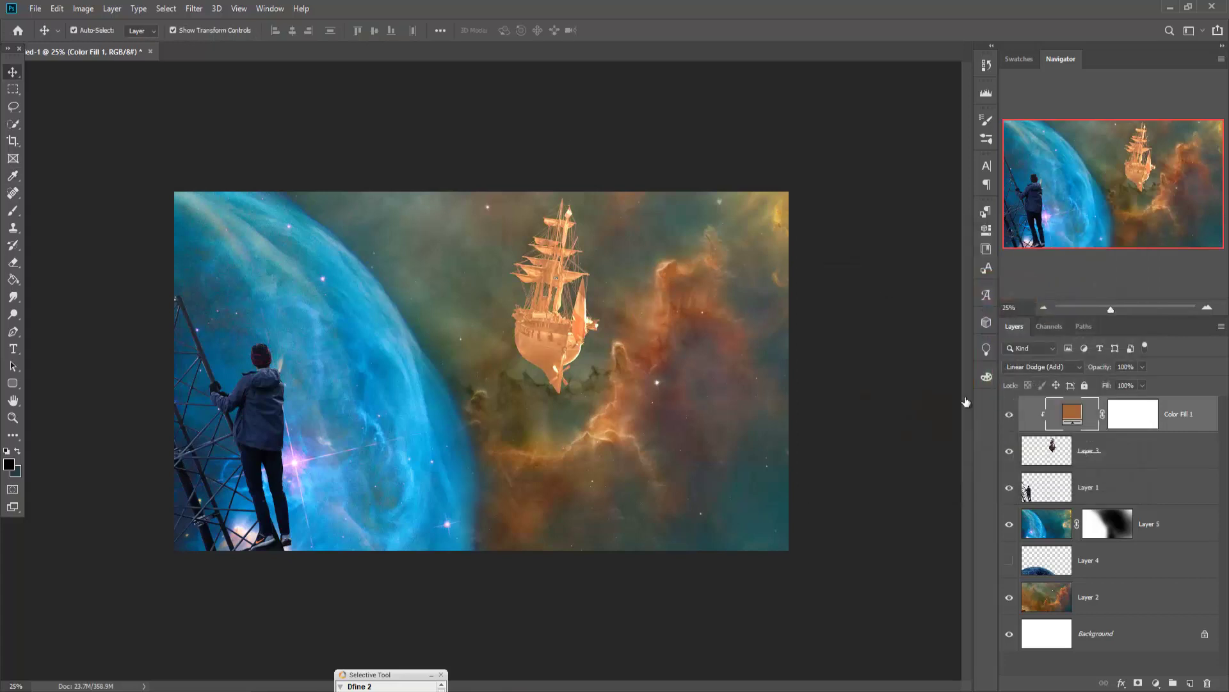
left_click(1149, 425)
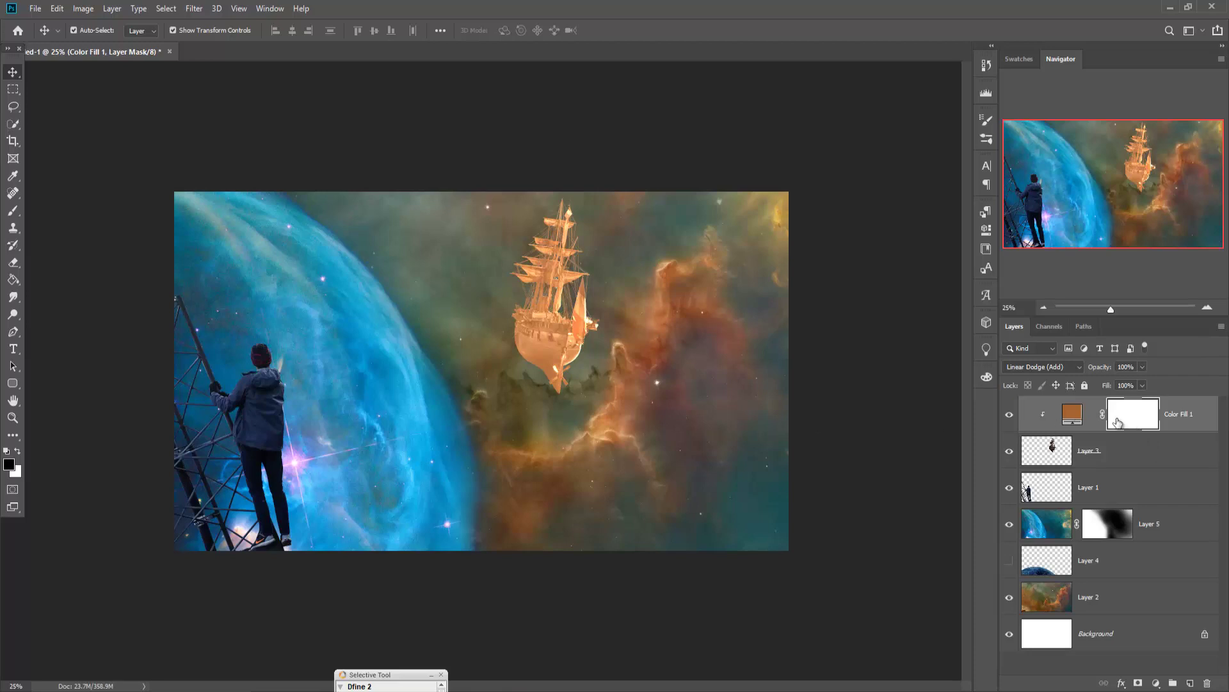
Fill the Color Fill 1 mask black with the Paint Bucket to hide the orange tint
right_click(1076, 417)
left_click(1144, 405)
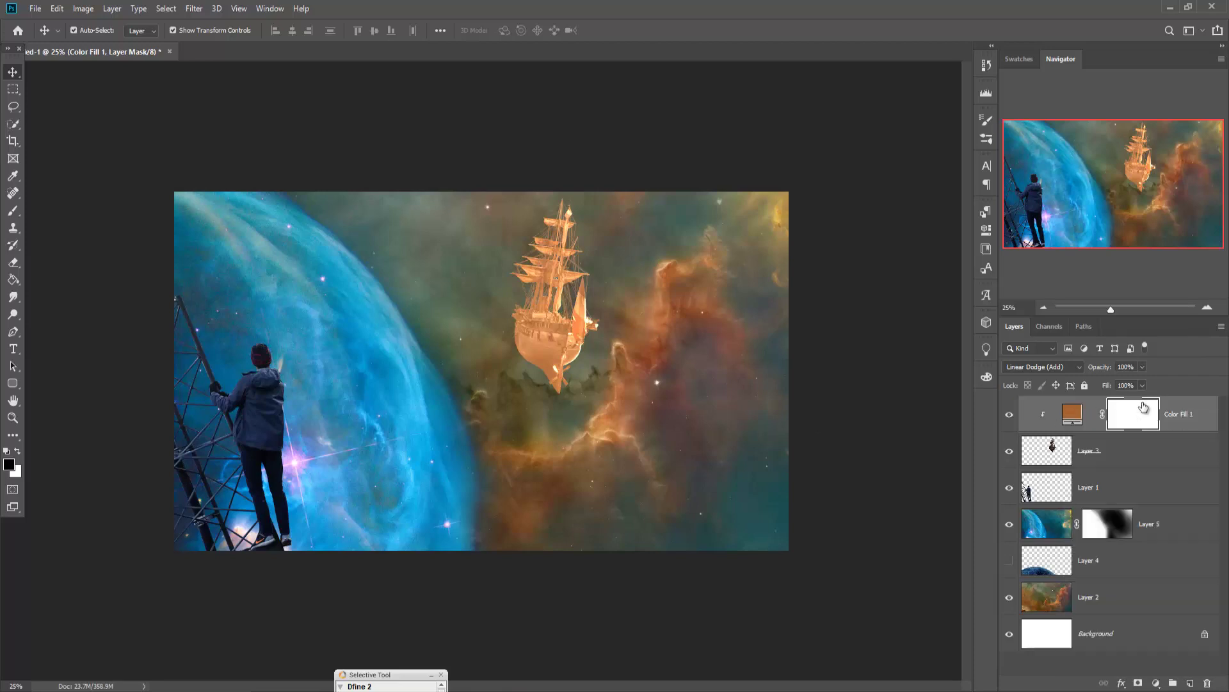
left_click(13, 280)
left_click(559, 288)
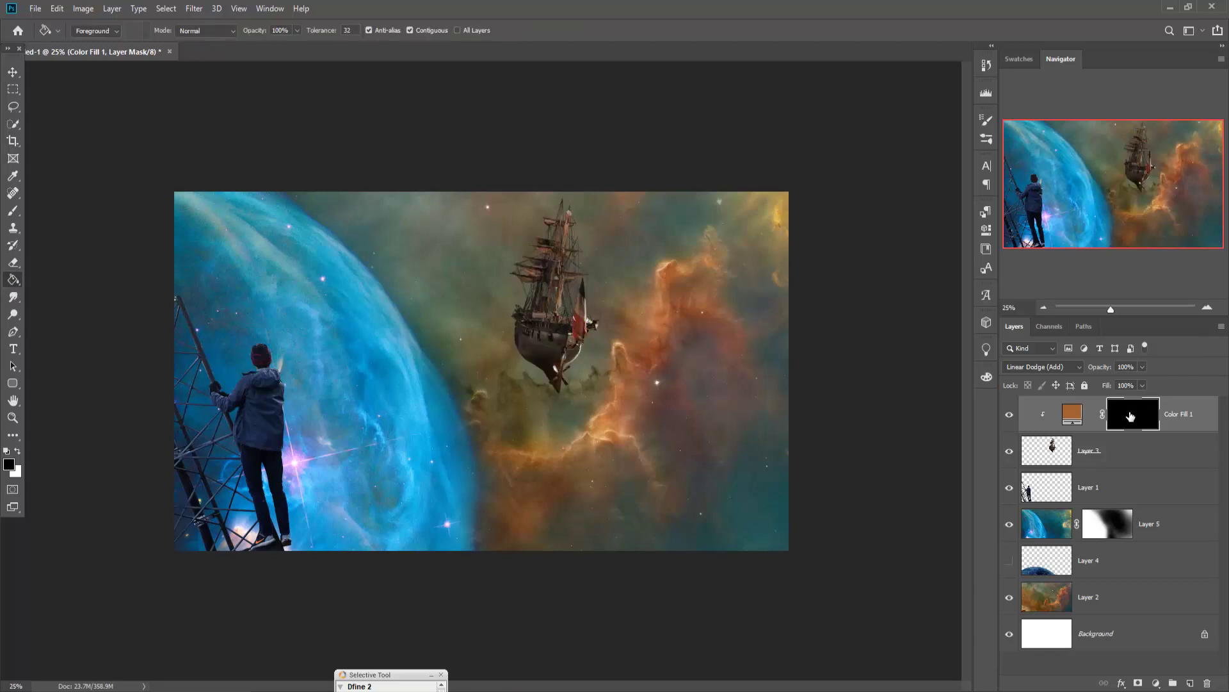
Set up a white brush at 100% opacity and size 300, zoomed in on the ship
left_click(13, 211)
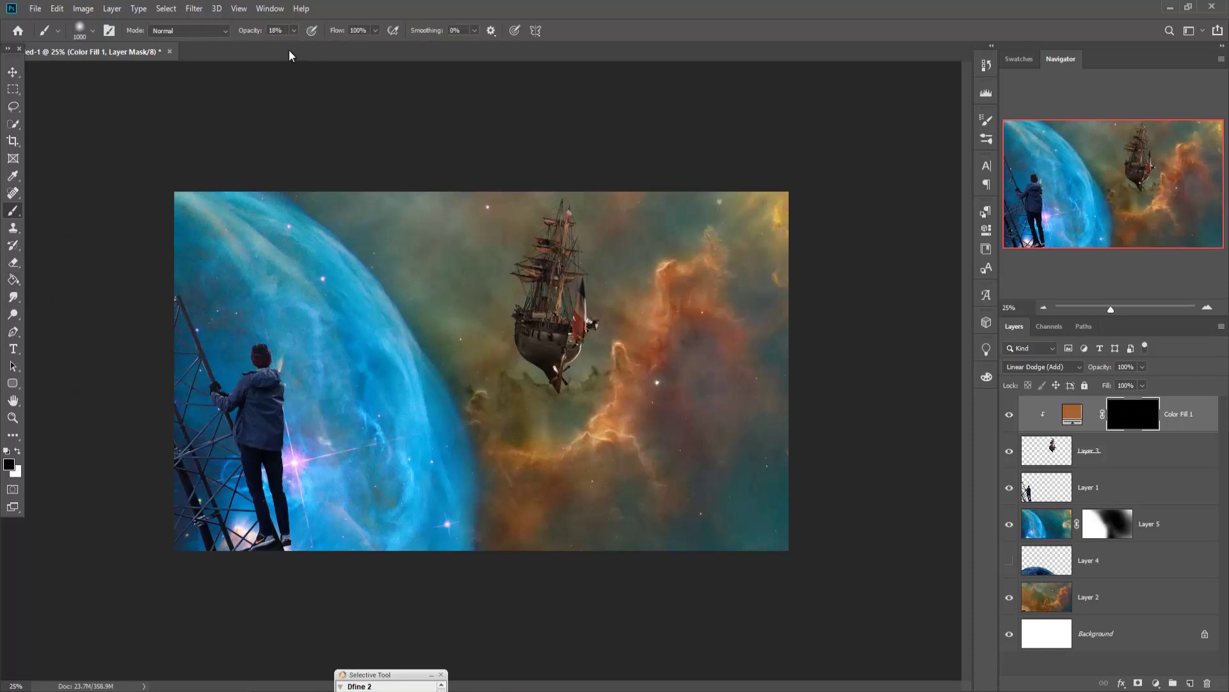
left_click(18, 455)
left_click(293, 30)
left_click_drag(293, 46, 383, 51)
key("ctrl+plus")
key("ctrl+plus")
key("ctrl+plus")
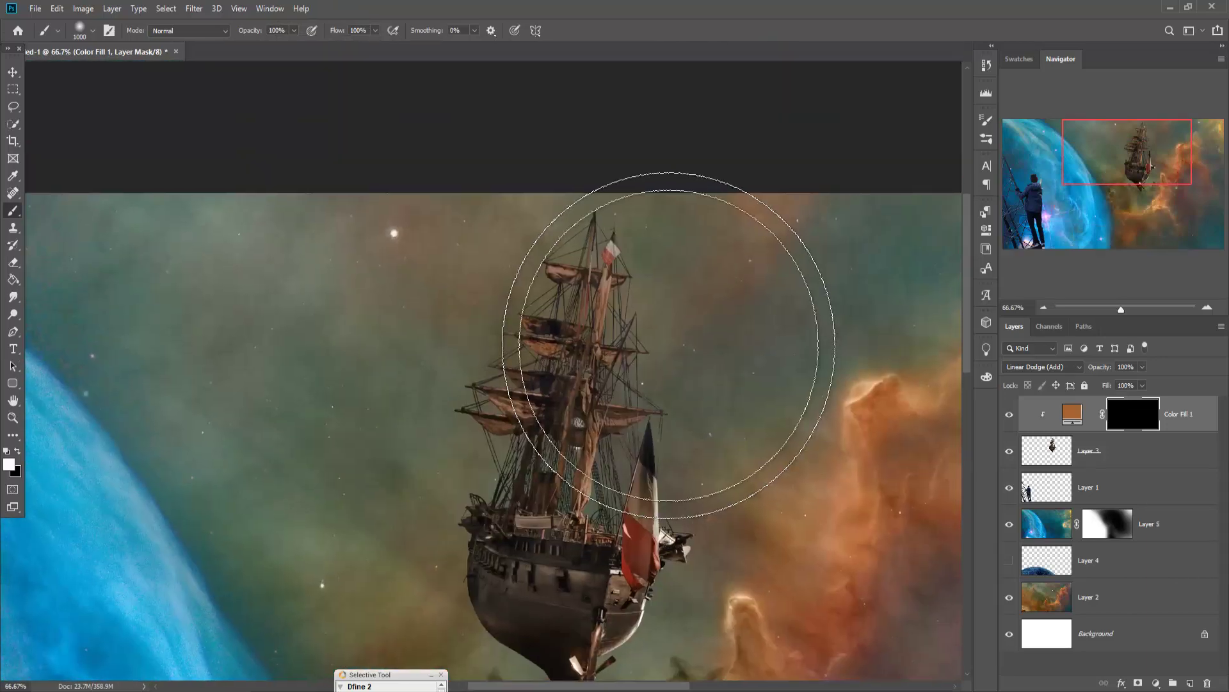
key("bracketleft")
key("bracketleft")
key("bracketleft")
key("bracketleft")
key("bracketleft")
key("bracketleft")
key("bracketleft")
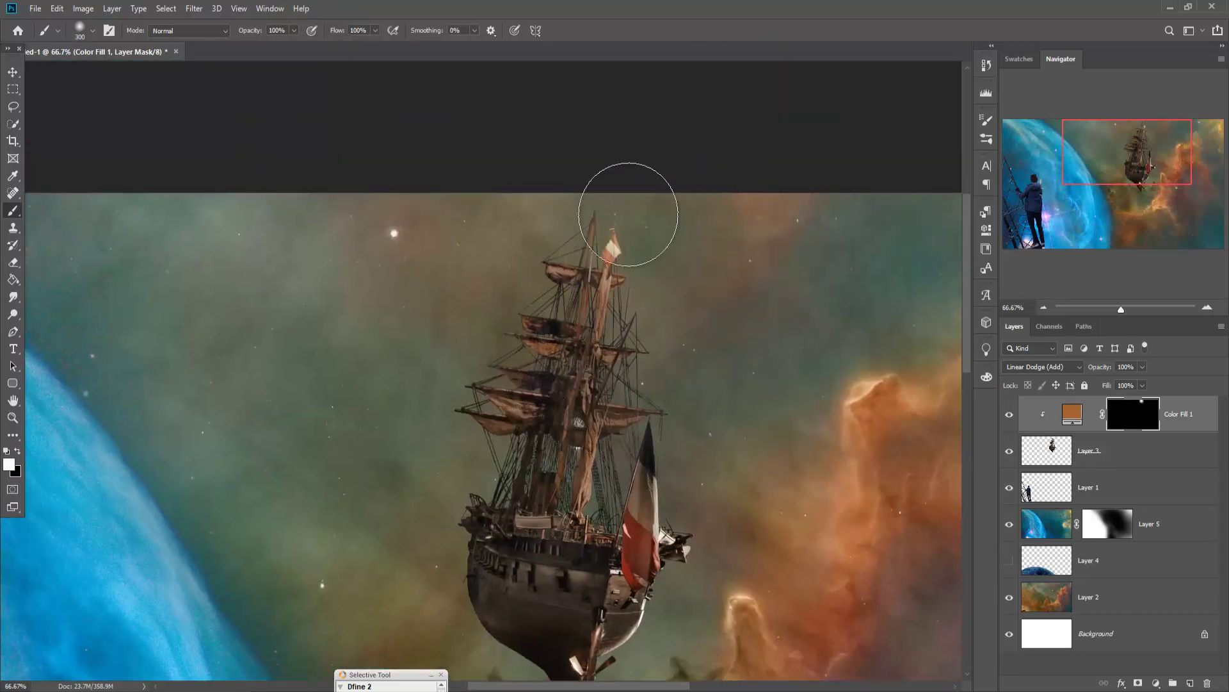
Reveal orange tint beside the flag, propeller and rudder, then add an empty layer on top
mouse_move(611, 199)
left_mouse_down()
mouse_move(643, 199)
mouse_move(687, 322)
mouse_move(694, 404)
mouse_move(705, 431)
mouse_move(694, 373)
mouse_move(738, 473)
mouse_move(727, 561)
mouse_move(714, 472)
mouse_move(715, 525)
mouse_move(704, 479)
mouse_move(728, 583)
mouse_move(666, 667)
mouse_move(712, 587)
mouse_move(698, 501)
mouse_move(712, 376)
mouse_move(717, 399)
mouse_move(730, 372)
left_mouse_up()
key("space")
left_click_drag(727, 627, 743, 395)
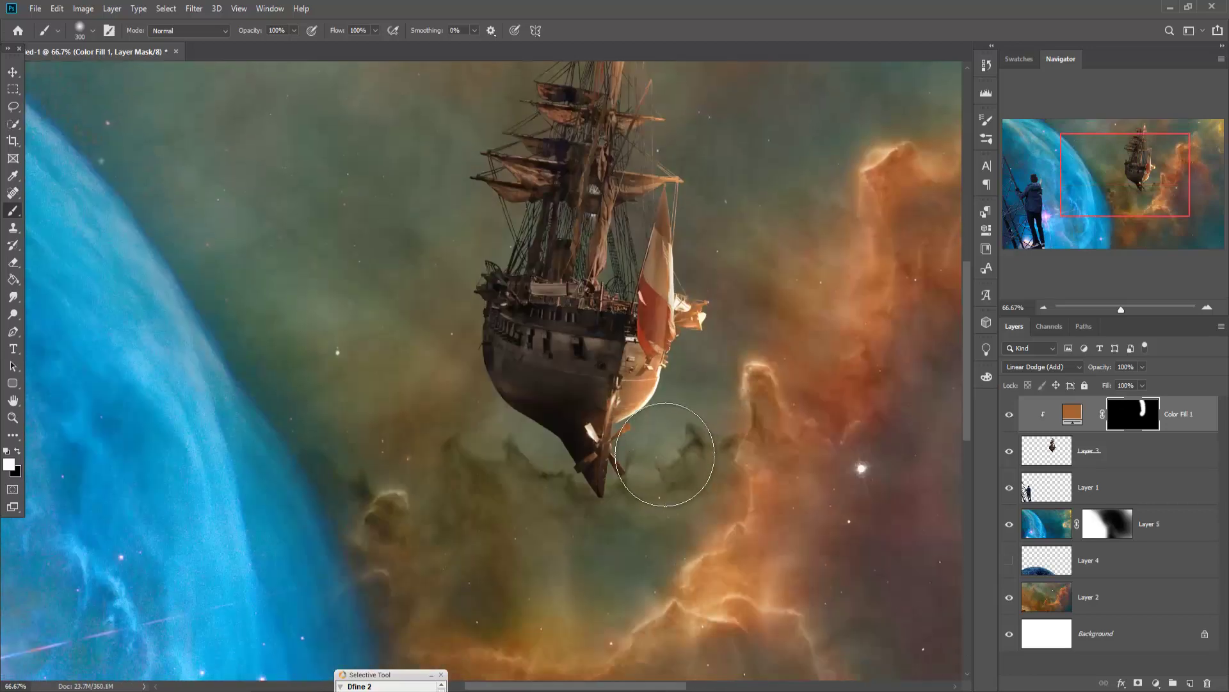
mouse_move(665, 448)
left_mouse_down()
mouse_move(664, 497)
mouse_move(698, 490)
left_mouse_up()
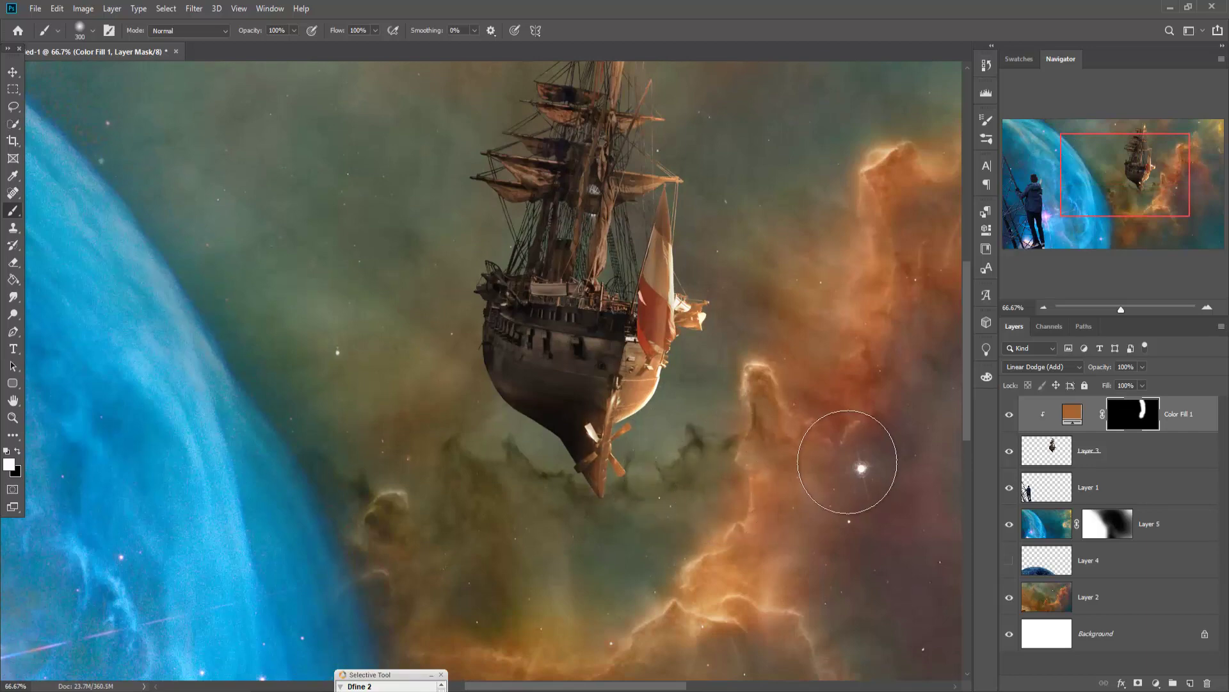
left_click(1199, 417)
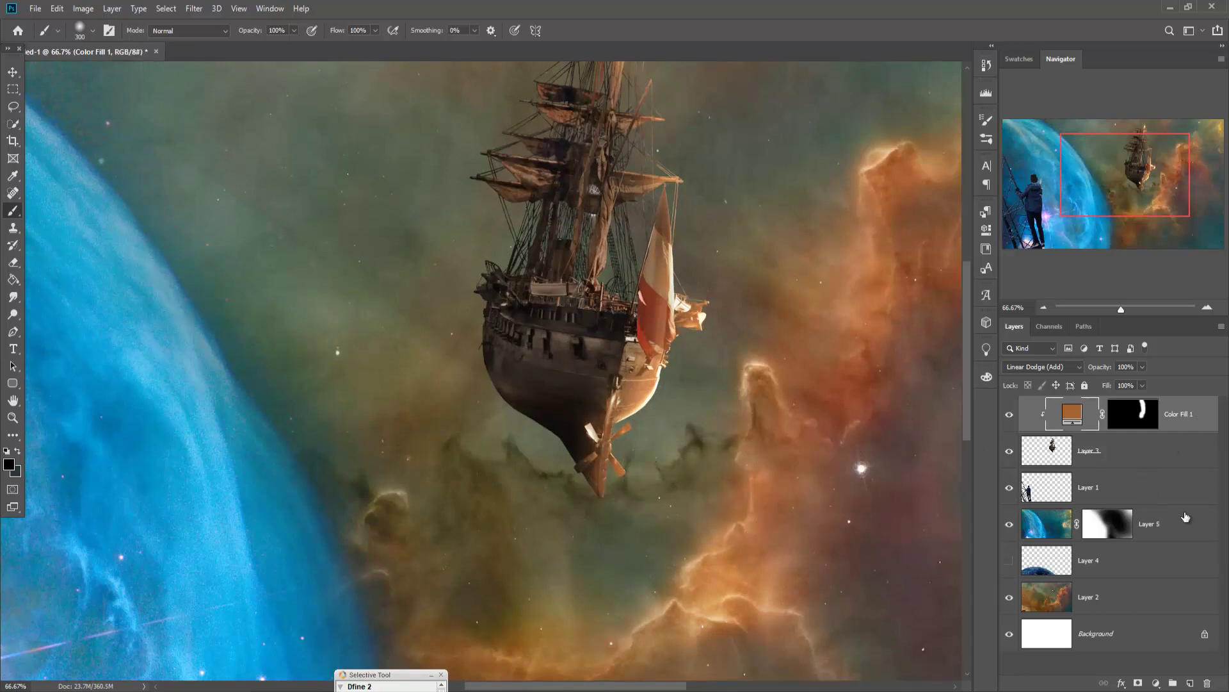
left_click(1190, 682)
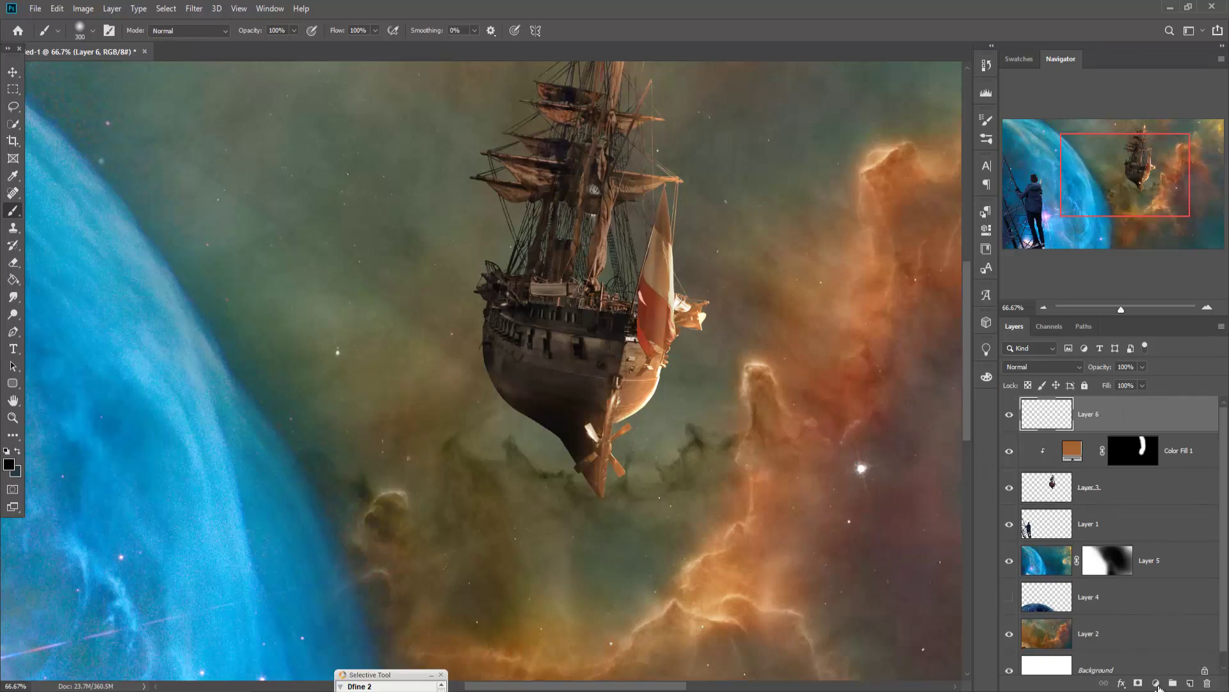
Set Layer 6 to Linear Dodge (Add) and clip it to the layer below
left_click(1155, 682)
left_click(1077, 364)
left_click(1077, 364)
left_click(1041, 495)
right_click(1116, 415)
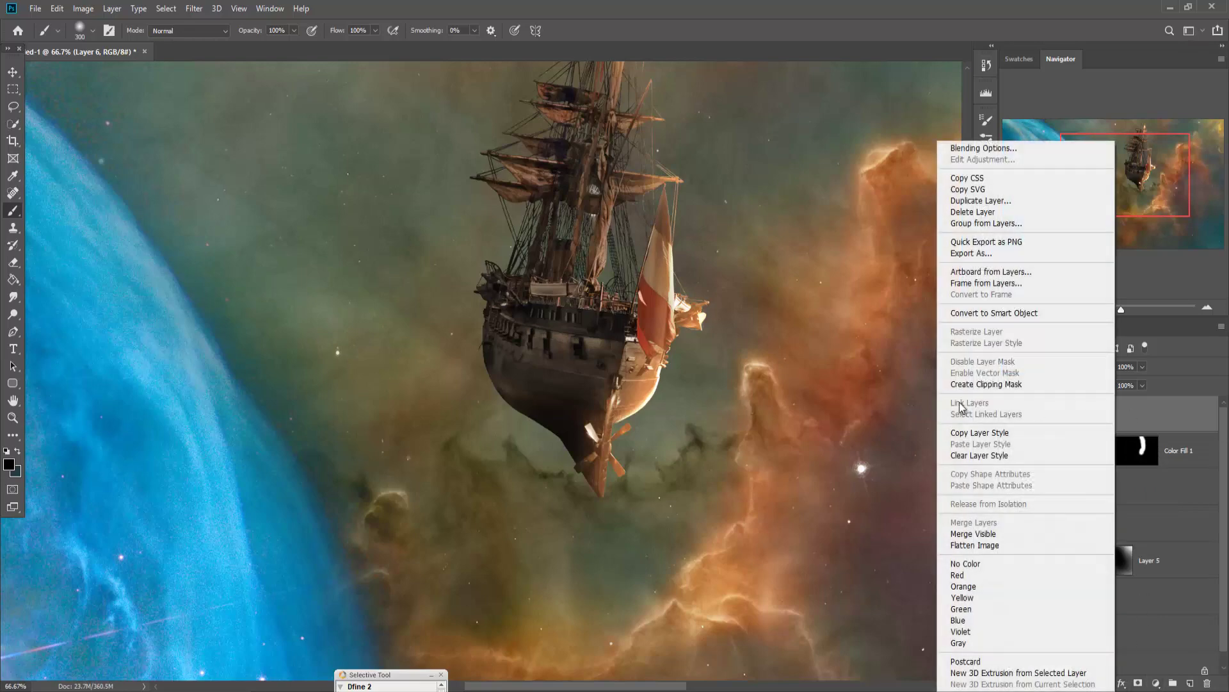
left_click(963, 388)
Add a Solid Color fill using blue sampled from the planet
left_click(1150, 686)
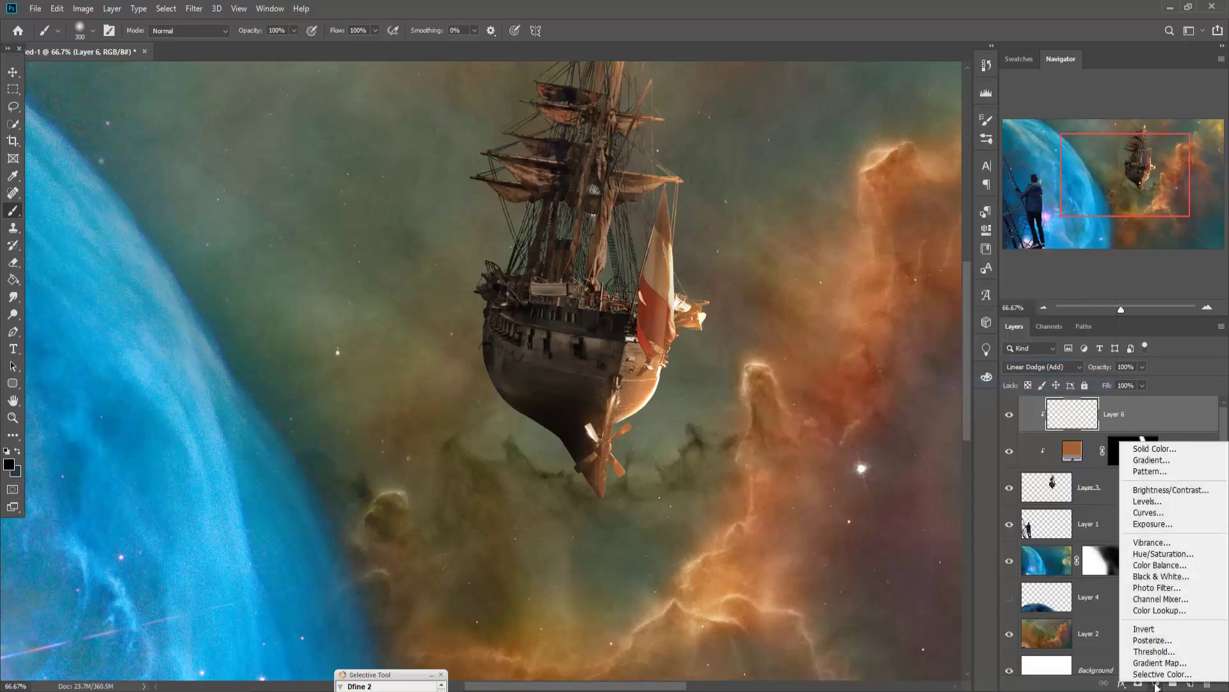
left_click(1158, 444)
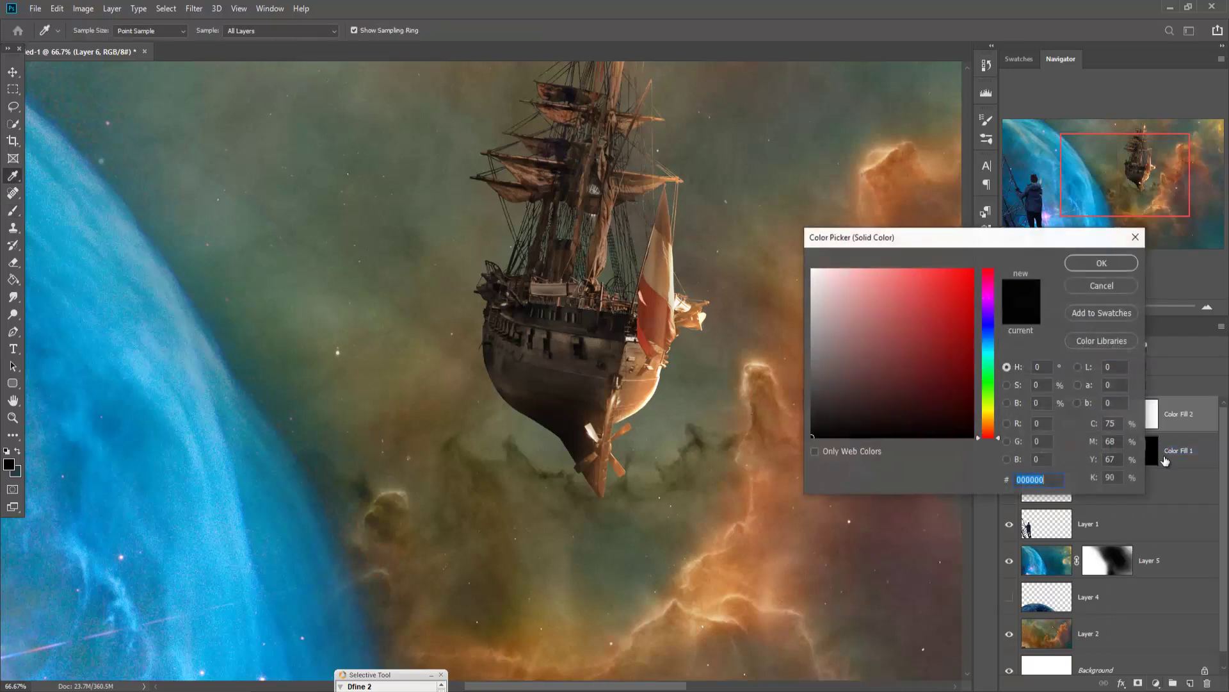
left_click(991, 351)
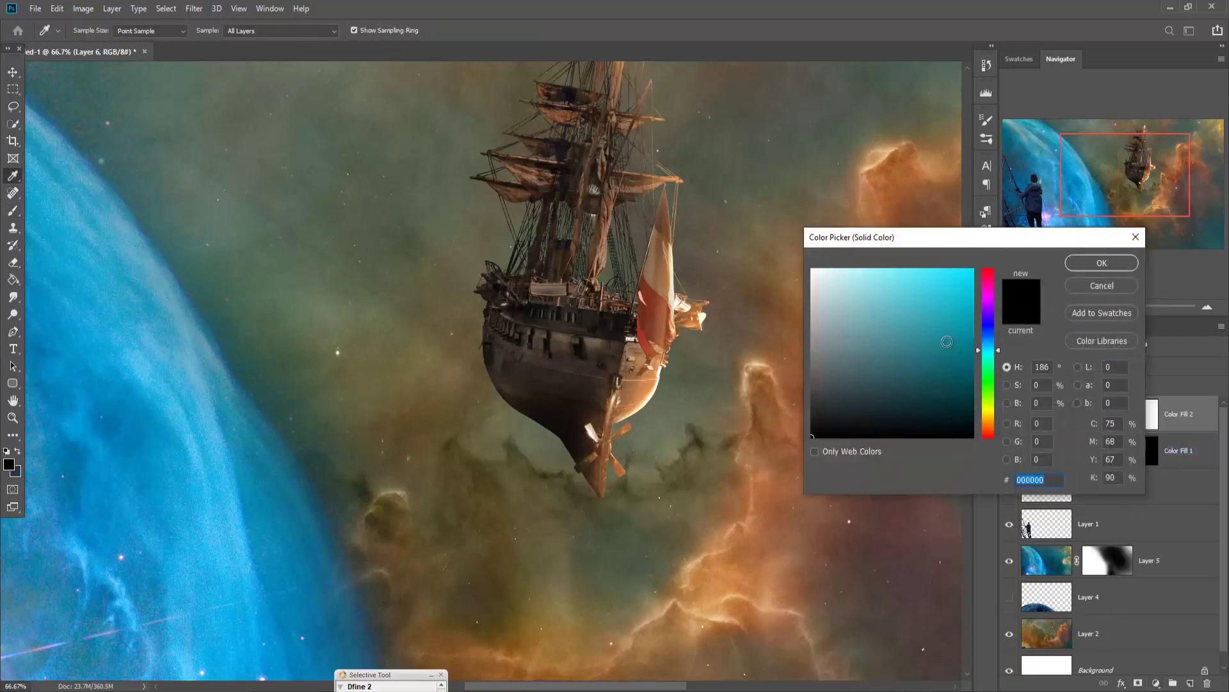
left_click(191, 420)
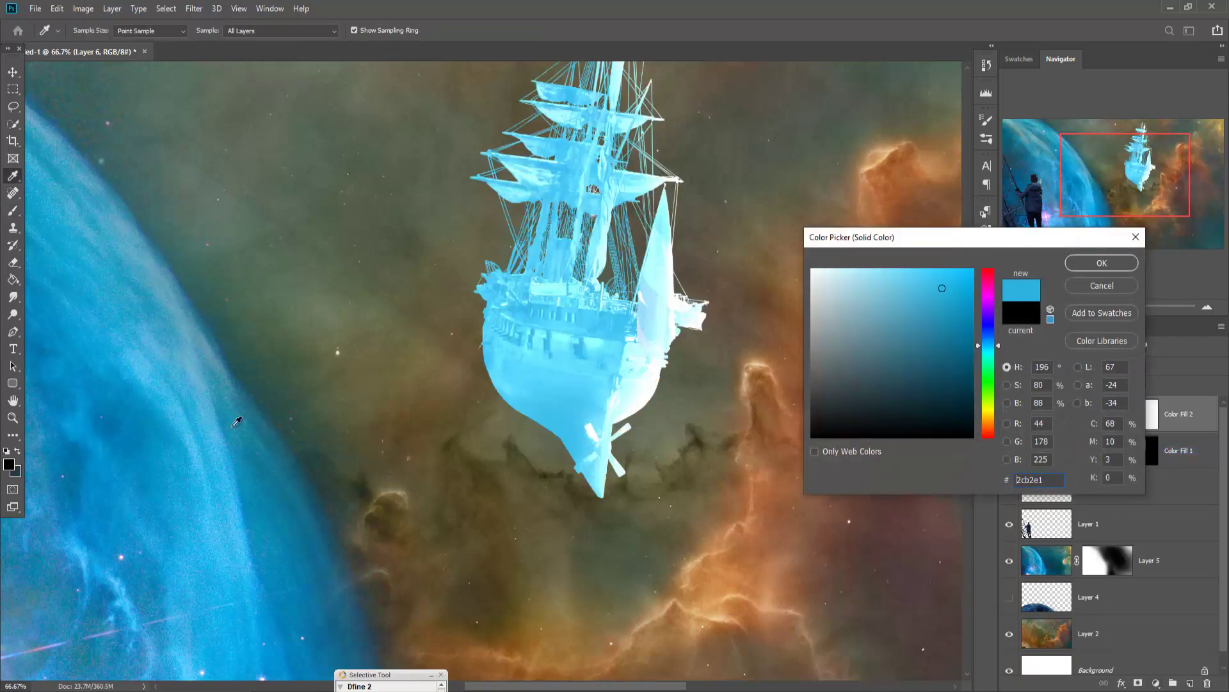
left_click(1096, 264)
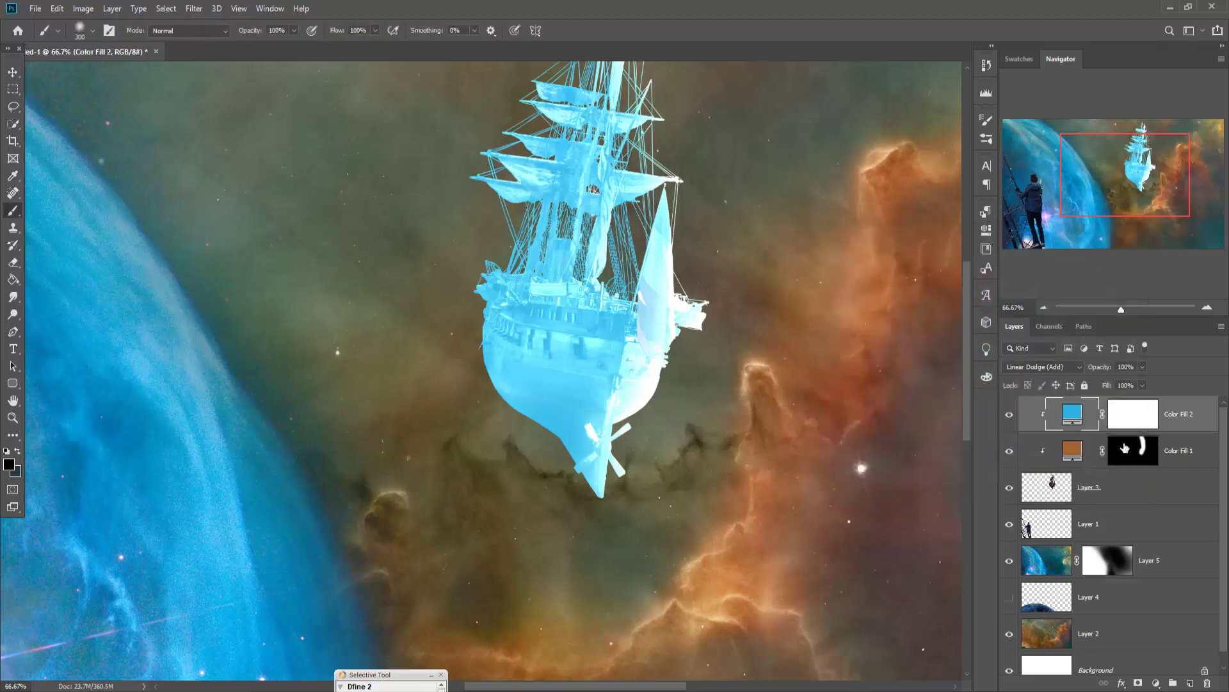
Fill the Color Fill 2 mask with black to hide the blue tint
left_click(1127, 426)
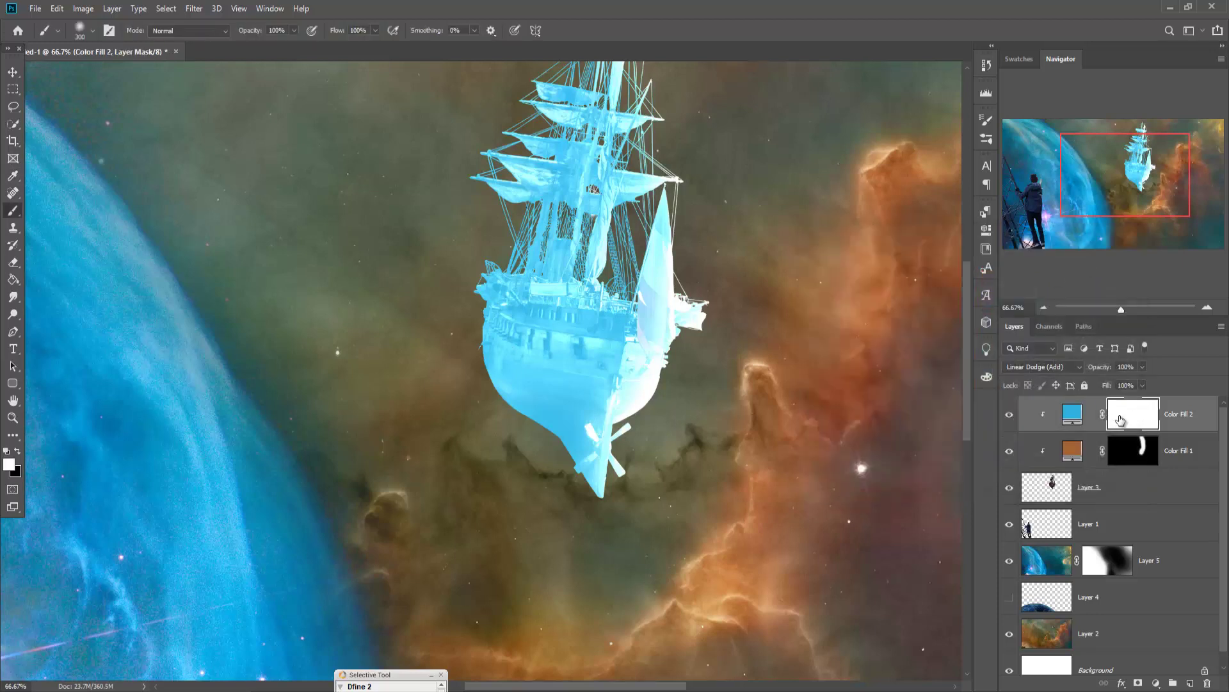
left_click(13, 279)
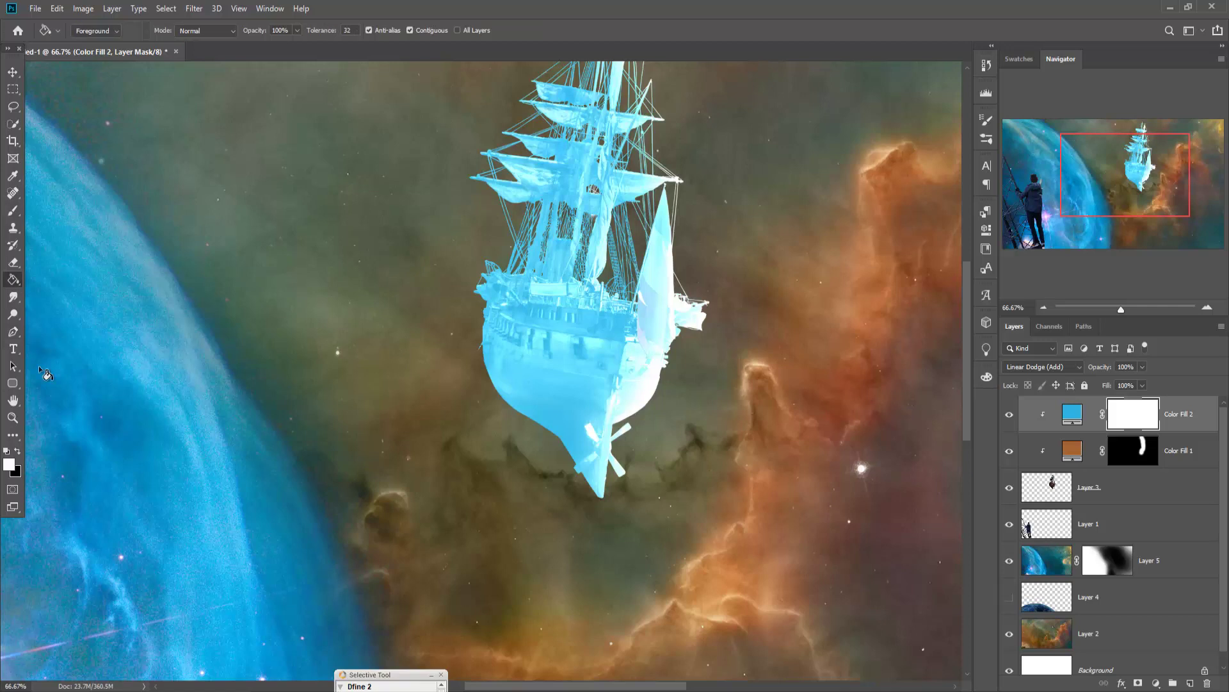
left_click(19, 452)
left_click(566, 336)
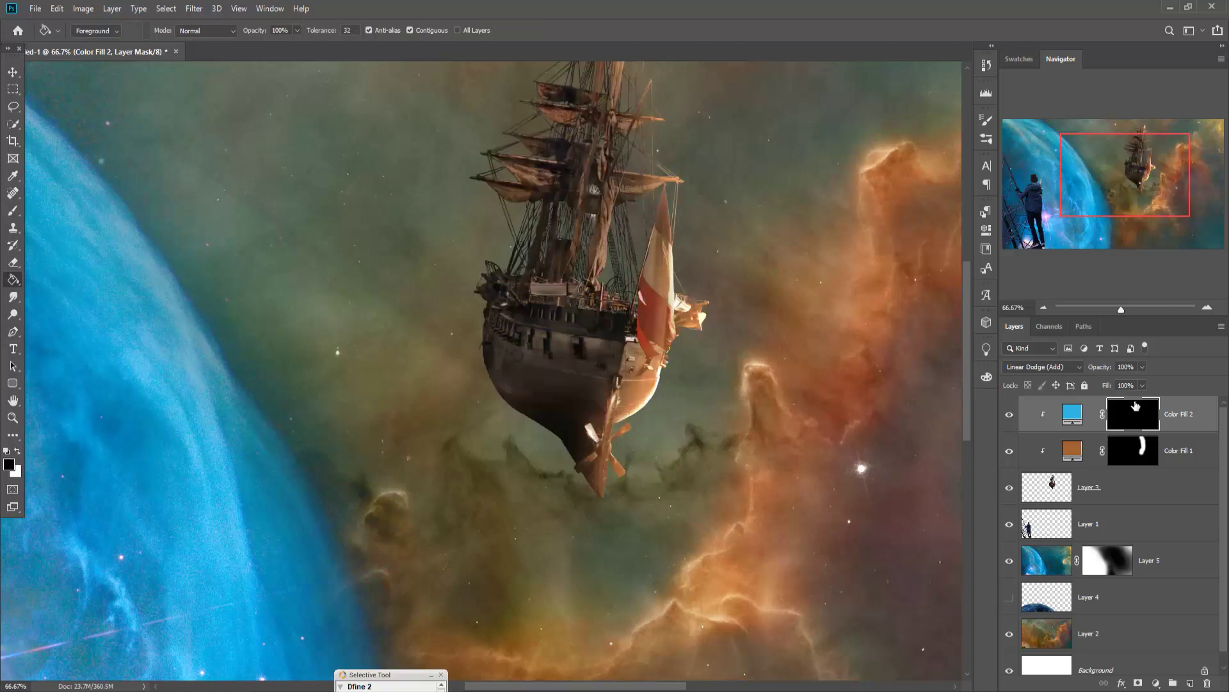
Brush white on the mask to tint the upper sails, lower hull and left rigging blue
left_click(9, 209)
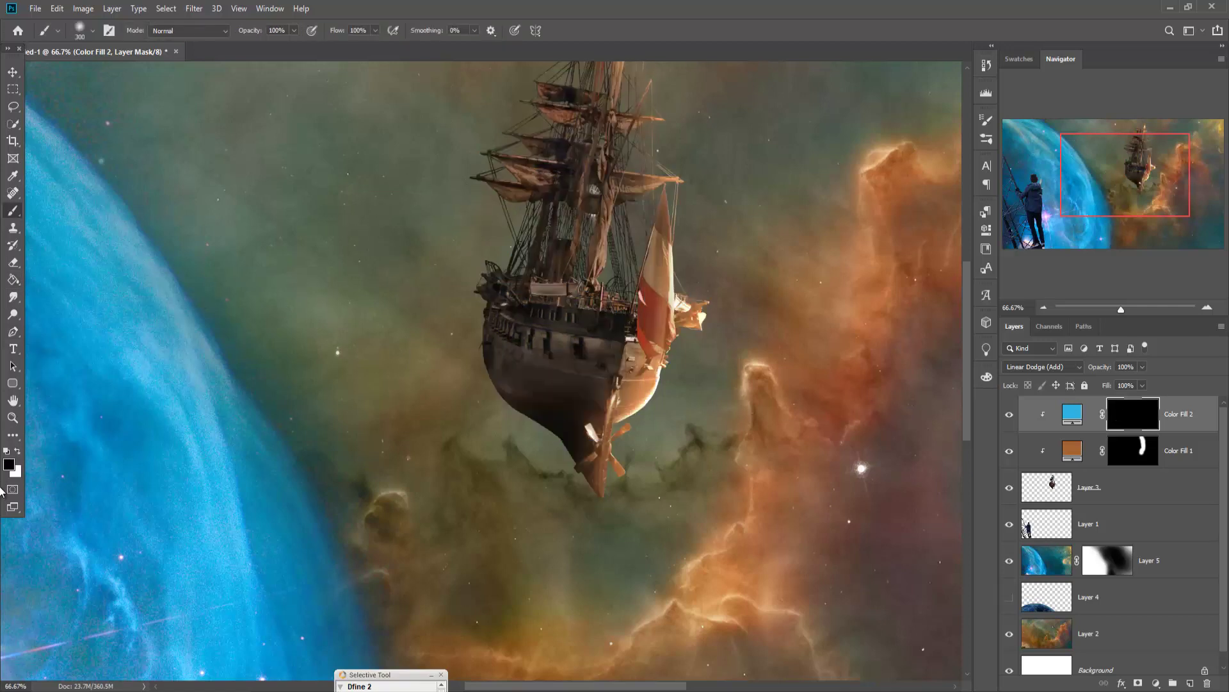
left_click(18, 452)
mouse_move(494, 105)
left_mouse_down()
mouse_move(477, 140)
mouse_move(438, 148)
mouse_move(419, 188)
left_mouse_up()
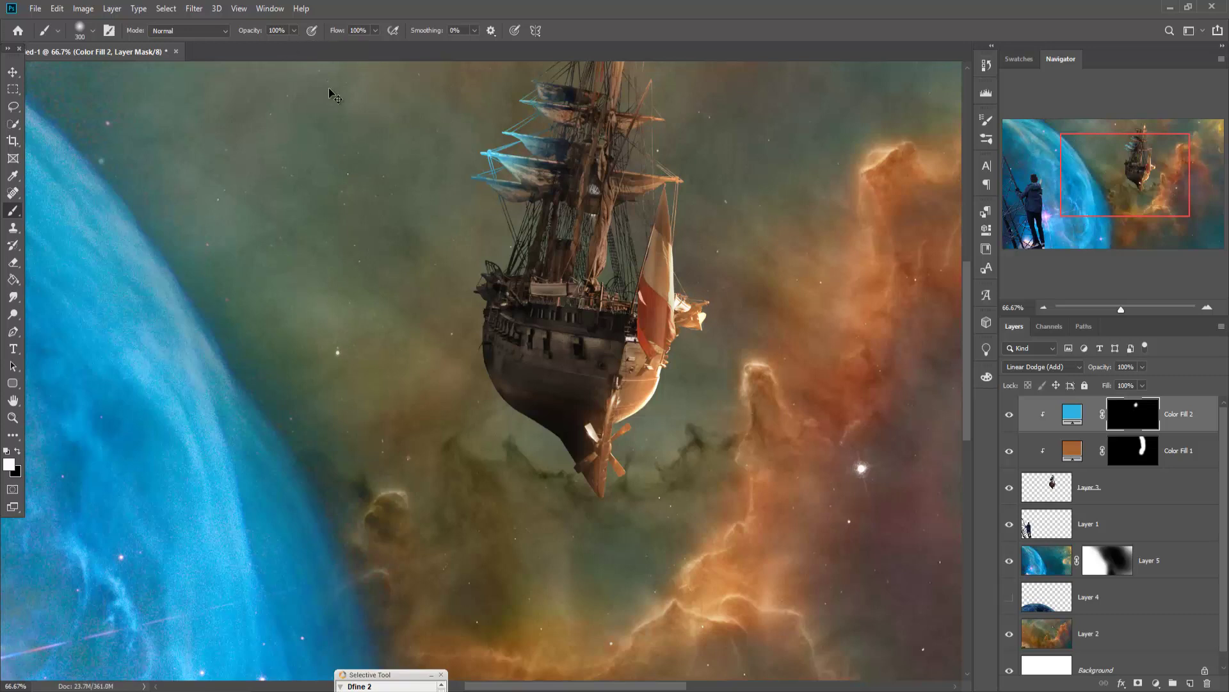
key("ctrl+z")
left_click(293, 34)
left_click_drag(287, 98, 351, 261)
mouse_move(614, 175)
left_mouse_down()
mouse_move(583, 249)
mouse_move(584, 202)
mouse_move(514, 299)
mouse_move(556, 297)
mouse_move(533, 356)
mouse_move(546, 417)
mouse_move(510, 471)
mouse_move(521, 567)
left_mouse_up()
mouse_move(513, 484)
left_mouse_down()
mouse_move(568, 617)
mouse_move(601, 652)
mouse_move(571, 623)
mouse_move(562, 464)
mouse_move(613, 551)
mouse_move(494, 521)
mouse_move(583, 386)
mouse_move(560, 242)
left_mouse_up()
left_click(1182, 423)
Add a Curves 1 layer clipped to the ship, pulled down to darken it, deleting the empty layer
left_click(1190, 684)
left_click(1156, 683)
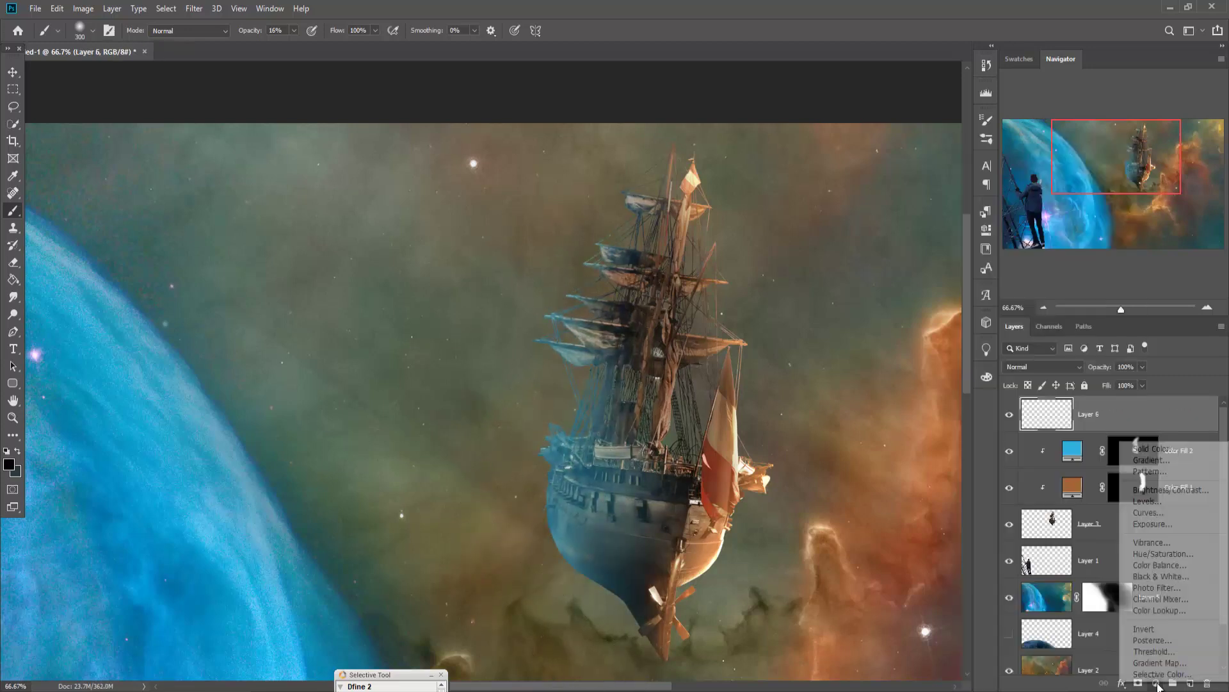
left_click(1153, 513)
left_click(878, 500)
mouse_move(881, 360)
left_mouse_down()
mouse_move(892, 393)
mouse_move(882, 382)
left_mouse_up()
left_click(1175, 450)
key("Delete")
right_click(1176, 413)
left_click(1046, 384)
left_click(949, 206)
key("v")
Add Layer 6 beneath Curves 1, clipped to the ship, set to Overlay and filled 50% gray
left_click(1190, 683)
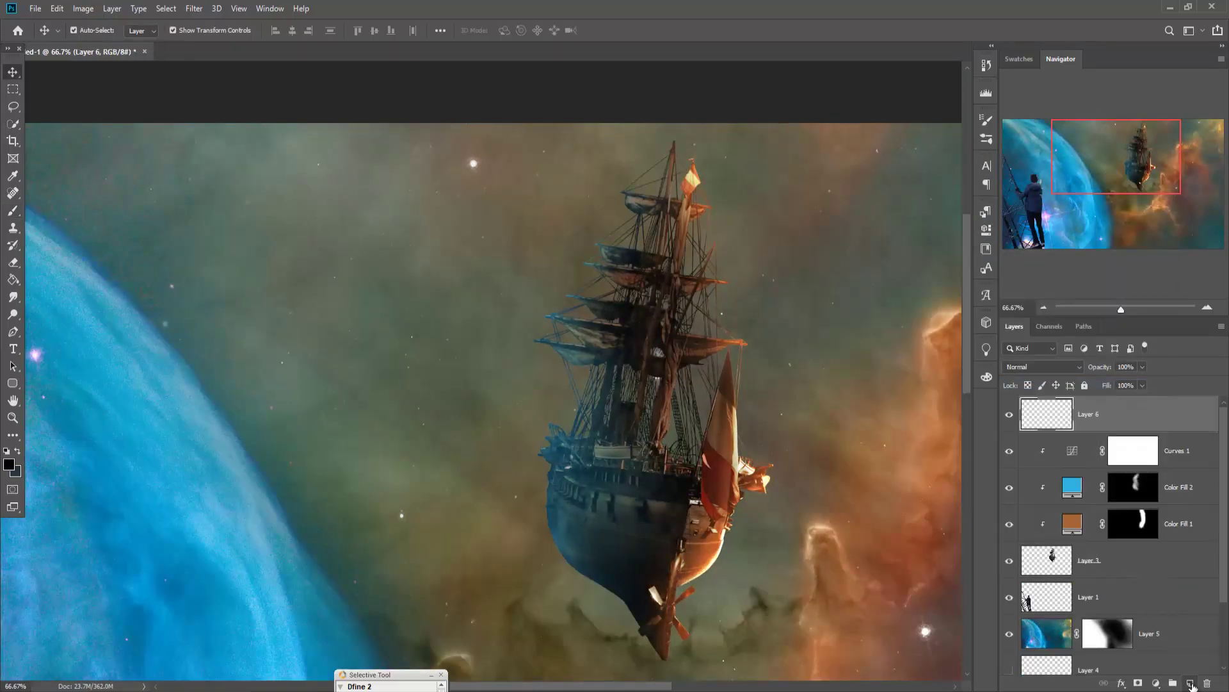
left_click_drag(1162, 416, 1159, 462)
left_click(1044, 367)
left_click(1028, 523)
left_click(57, 9)
left_click(70, 217)
left_click(694, 177)
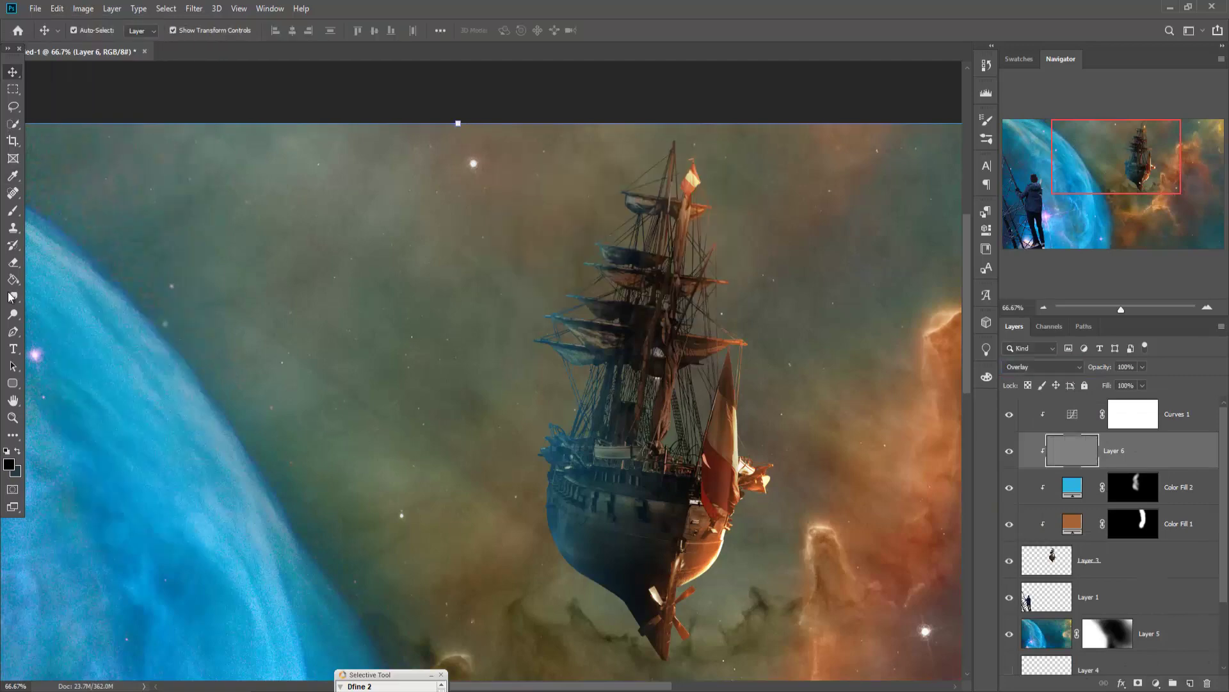
Dodge highlights onto the right spars, right-side edges, central mast sail and deck details
left_click(12, 315)
mouse_move(732, 374)
left_mouse_down()
mouse_move(766, 481)
mouse_move(688, 578)
left_mouse_up()
left_click_drag(688, 279, 724, 281)
left_click_drag(686, 203, 693, 170)
left_click_drag(678, 268, 682, 287)
left_click_drag(687, 339, 743, 343)
mouse_move(672, 369)
left_mouse_down()
mouse_move(661, 448)
mouse_move(694, 475)
left_mouse_up()
left_click_drag(696, 503, 697, 535)
Dodge highlights onto the left sail tips, stern and hull edge, enlarging the brush to 125
left_click_drag(630, 197, 652, 204)
left_click_drag(602, 246, 592, 265)
mouse_move(599, 303)
left_mouse_down()
mouse_move(572, 297)
mouse_move(548, 316)
left_mouse_up()
left_click_drag(540, 341, 576, 355)
mouse_move(552, 432)
left_mouse_down()
mouse_move(549, 522)
mouse_move(595, 578)
left_mouse_up()
left_click_drag(557, 429, 579, 440)
left_click_drag(645, 543, 588, 389)
key("bracketright")
key("bracketright")
key("bracketright")
key("bracketright")
key("bracketright")
key("bracketright")
key("bracketright")
left_click_drag(501, 389, 495, 346)
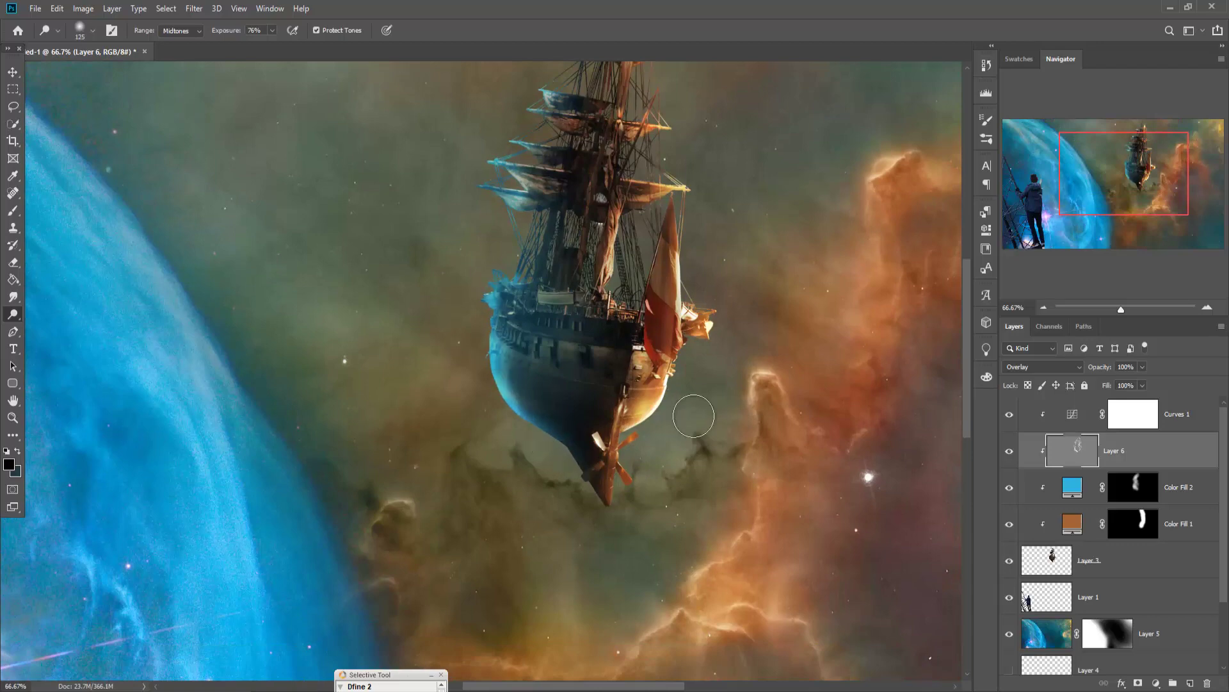
scroll(640, 192, "up", 5)
Add a bright blue Color Fill 3 layer clipped to the climber's Layer 1
left_click_drag(446, 588, 929, 192)
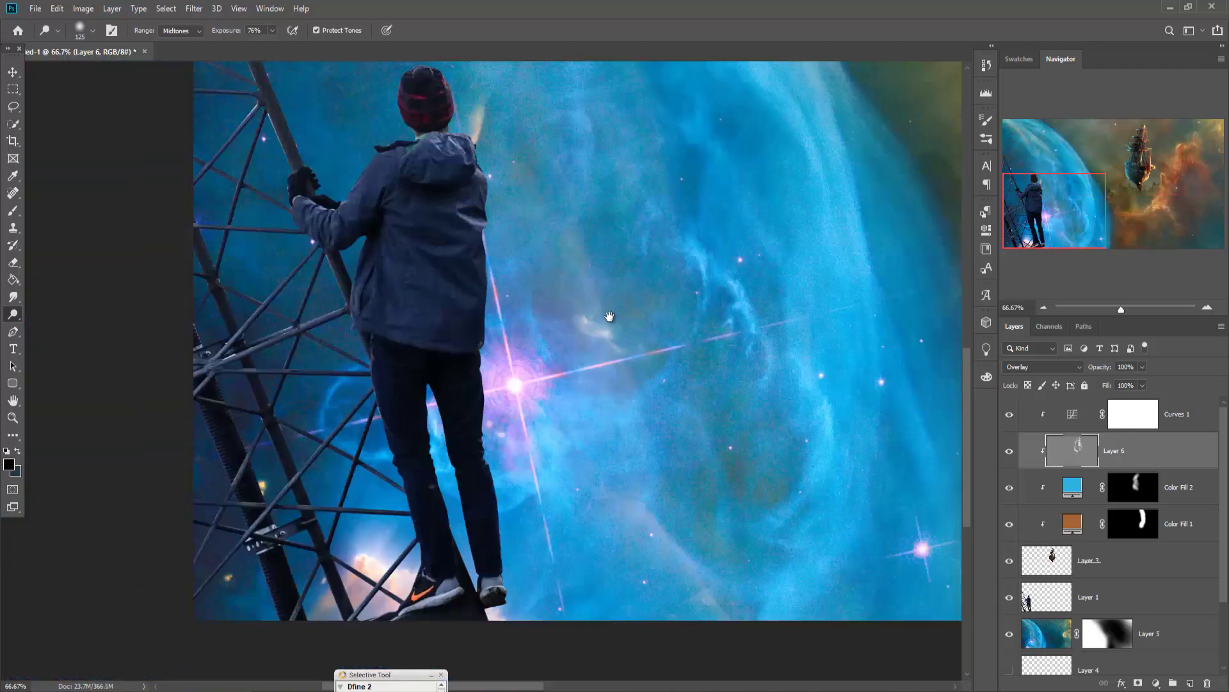
key("v")
left_click(1104, 598)
key("ctrl+shift+alt+n")
key("ctrl+alt+g")
left_click(1156, 683)
left_click(1127, 456)
left_click(991, 342)
left_click(971, 270)
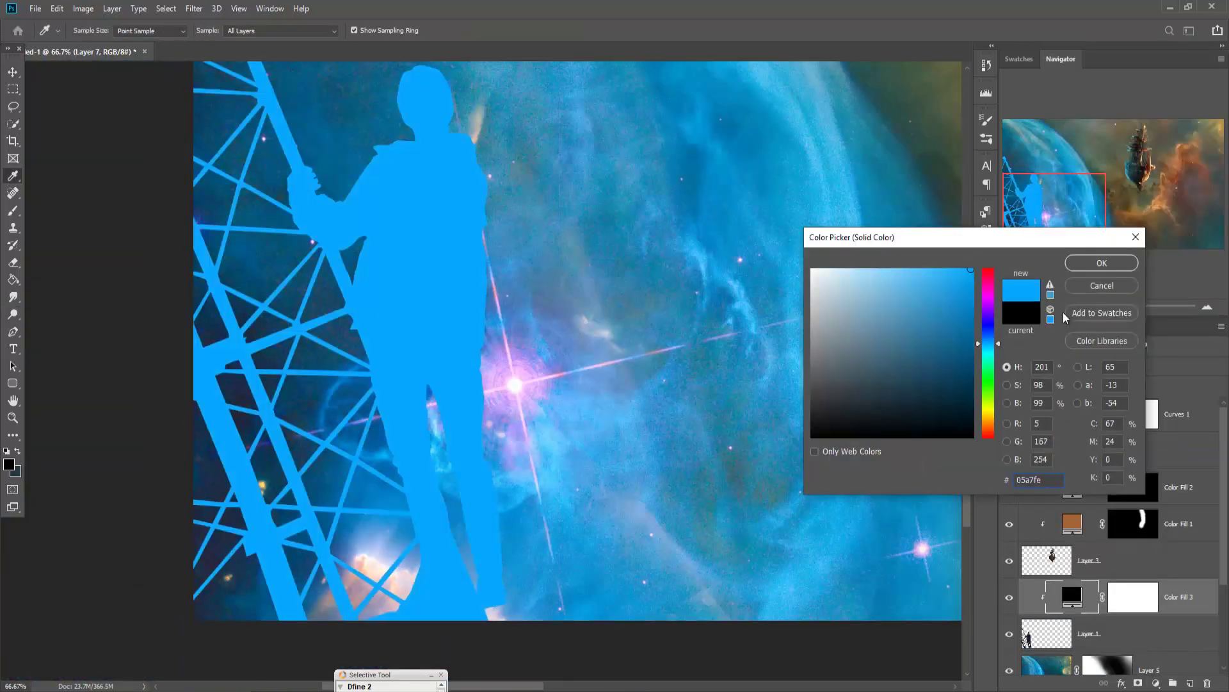
Set Color Fill 3 to Linear Dodge (Add) and invert its mask to hide it
left_click(1101, 263)
left_click(1043, 367)
left_click(1043, 495)
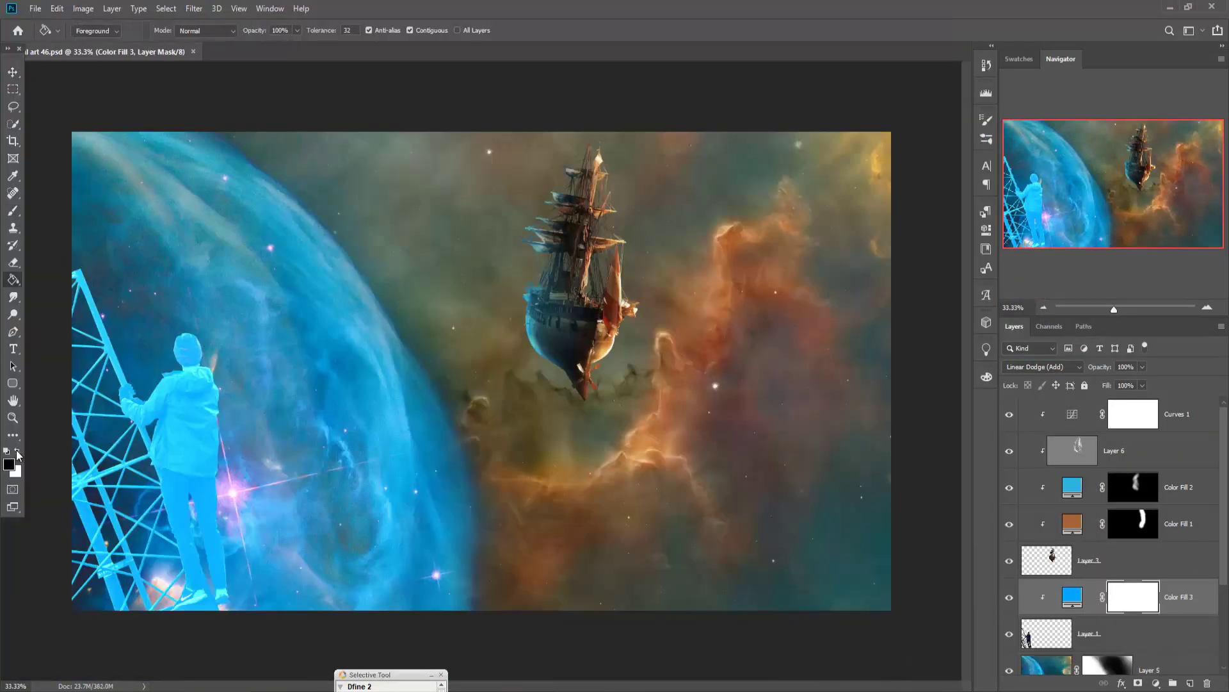
key("ctrl+i")
Paint 100% blue rim light on the pole, glove, shoulder, hood, leg and jacket
scroll(115, 267, "up", 2)
left_click_drag(125, 306, 483, 137)
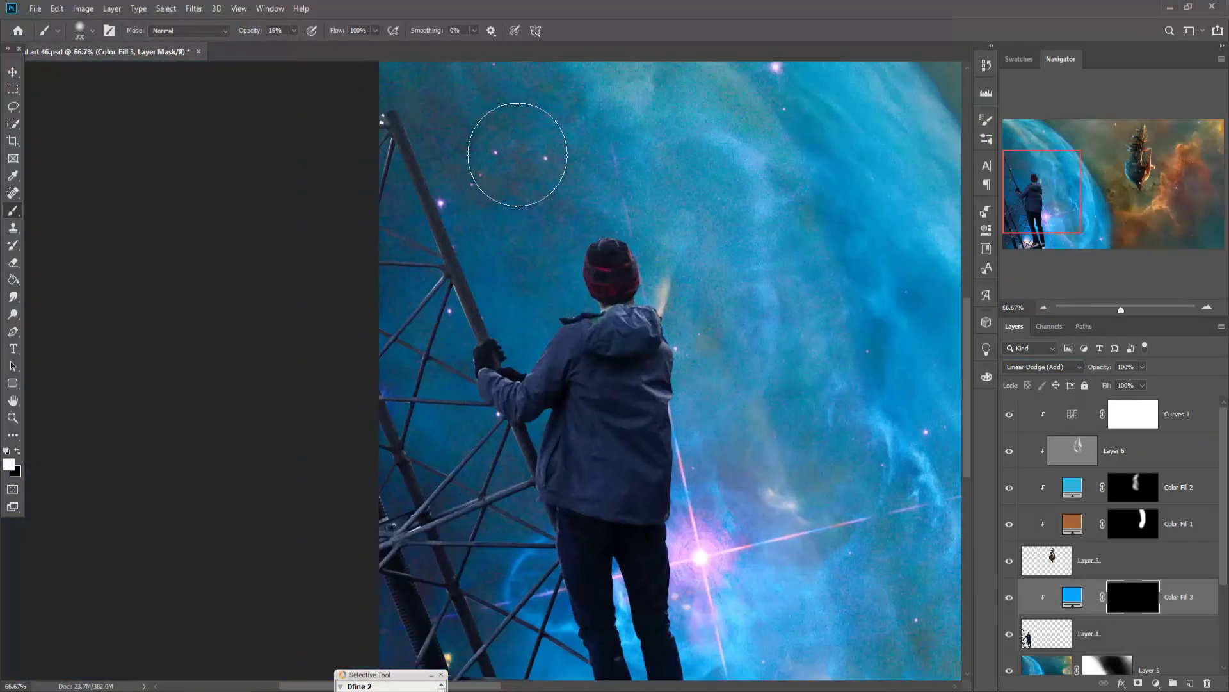
key("[")
key("[")
key("[")
left_click(294, 31)
left_click_drag(294, 44, 349, 45)
key("[")
key("[")
key("[")
key("[")
mouse_move(413, 110)
left_mouse_down()
mouse_move(470, 249)
mouse_move(566, 296)
mouse_move(592, 238)
mouse_move(657, 250)
mouse_move(692, 448)
mouse_move(637, 202)
left_mouse_up()
left_click_drag(627, 269, 626, 397)
left_click_drag(626, 337, 653, 528)
left_click_drag(675, 239, 688, 315)
Paint a softer 31% opacity blue glow along the jacket and leg with a 125 brush
left_click(294, 31)
left_click_drag(293, 45, 252, 45)
key("]")
key("]")
left_click_drag(601, 161, 636, 425)
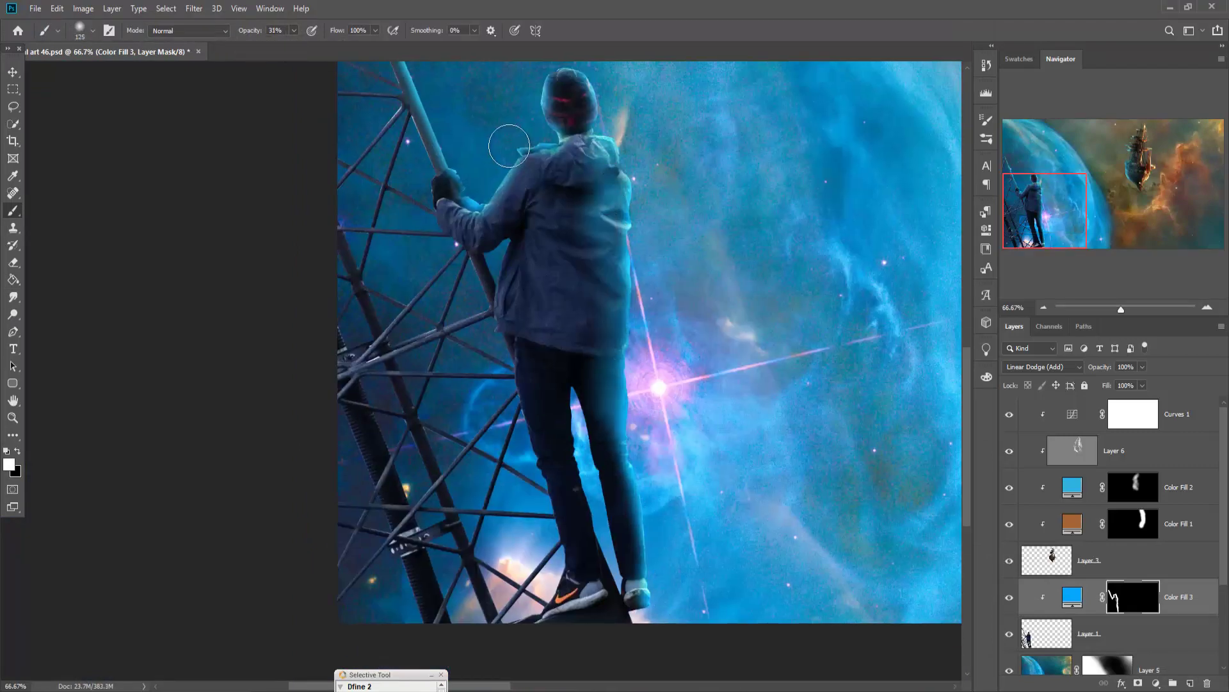
Add a new Overlay layer clipped to the climber and fill it with 50% gray
scroll(544, 365, "down", 1)
key("x")
key("v")
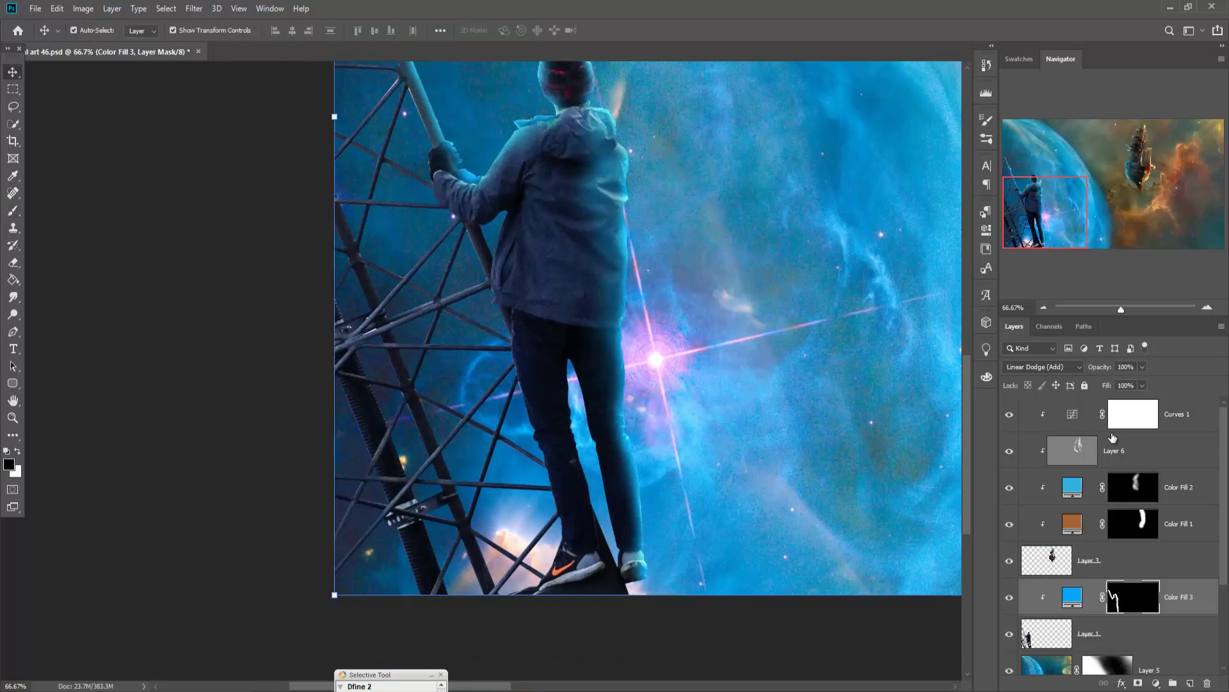
left_click(1191, 683)
left_click(1078, 367)
left_click(1026, 520)
right_click(1177, 596)
left_click(1185, 284)
left_click(57, 9)
left_click(69, 217)
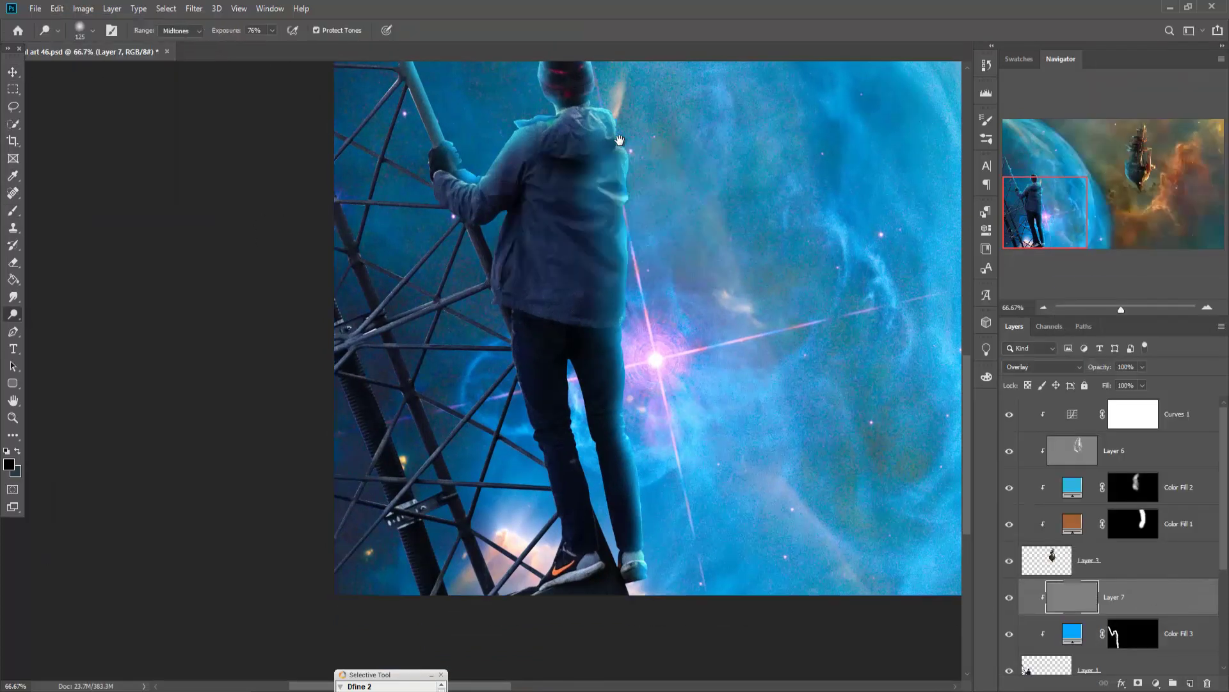
left_click(694, 187)
Dodge the highlights on the climber's jacket, back and legs
key("o")
left_click_drag(576, 289, 590, 359)
left_click_drag(633, 211, 650, 596)
left_click_drag(568, 269, 595, 378)
mouse_move(552, 473)
left_mouse_down()
mouse_move(506, 294)
mouse_move(598, 269)
left_mouse_up()
Add a Curves 2 adjustment clipped to the climber and bend its curve
left_click(1190, 683)
left_click(1157, 683)
left_click(1146, 514)
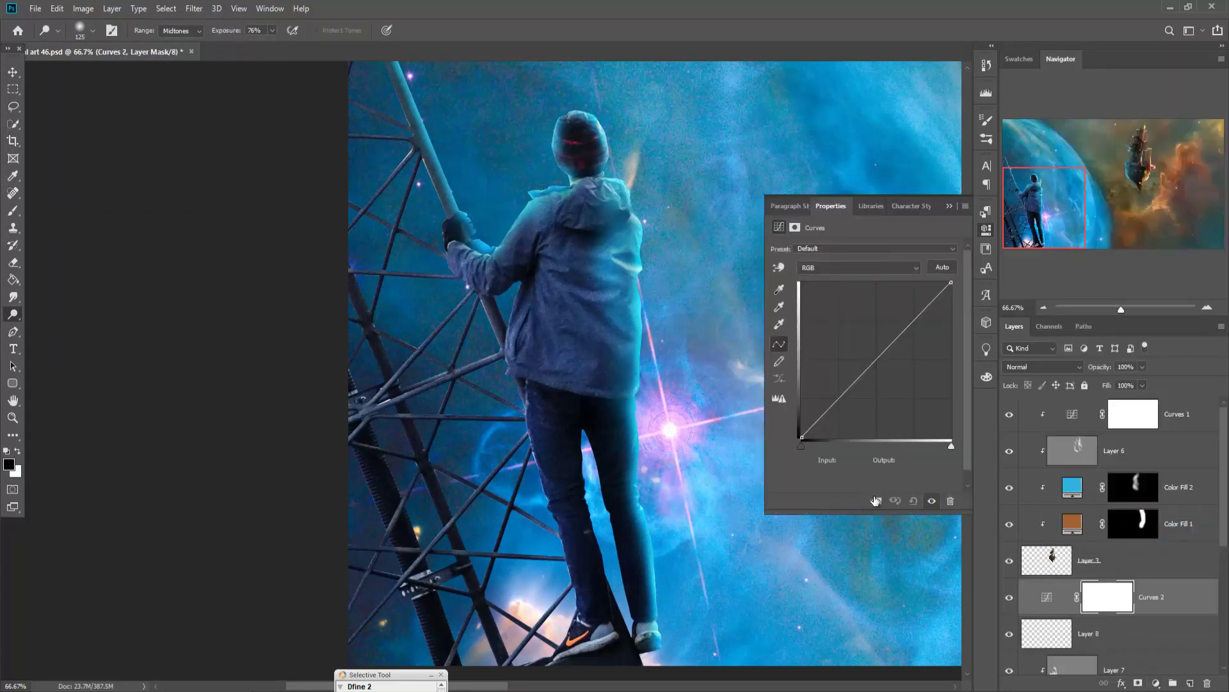
left_click(875, 503)
mouse_move(885, 352)
left_mouse_down()
mouse_move(895, 369)
mouse_move(884, 358)
left_mouse_up()
right_click(1109, 626)
left_click(1103, 460)
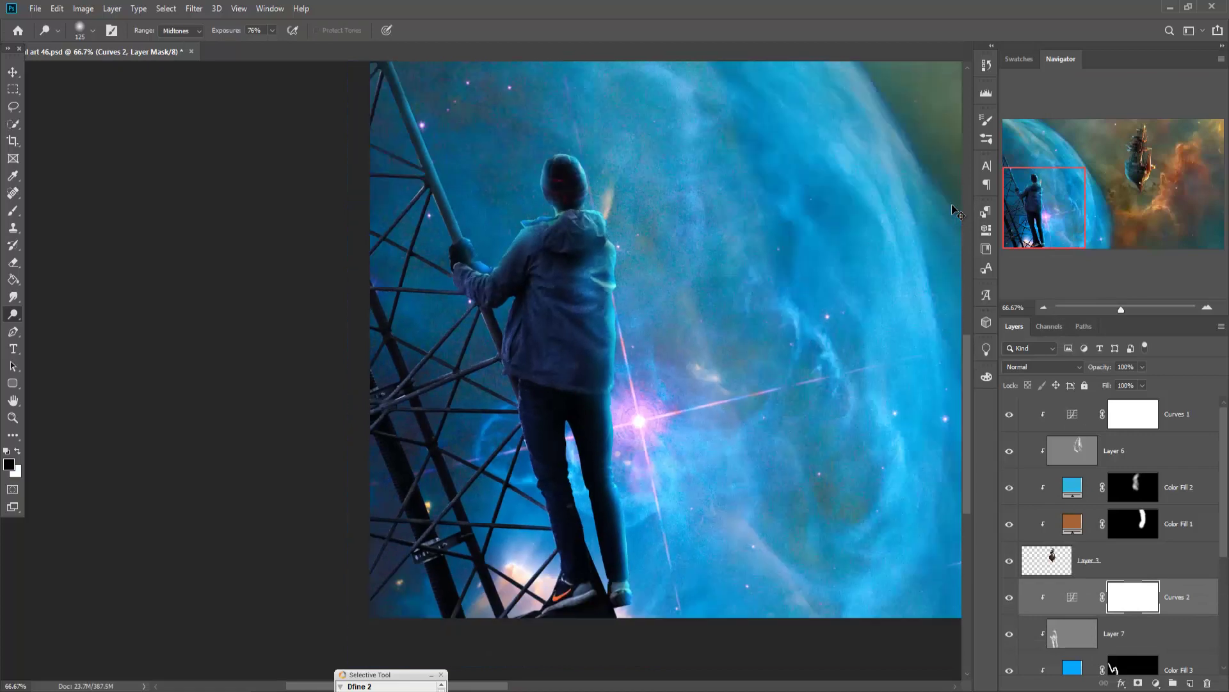
Paste the planet photo, then rotate, shrink and place it at the top right
key("ctrl+minus")
key("ctrl+minus")
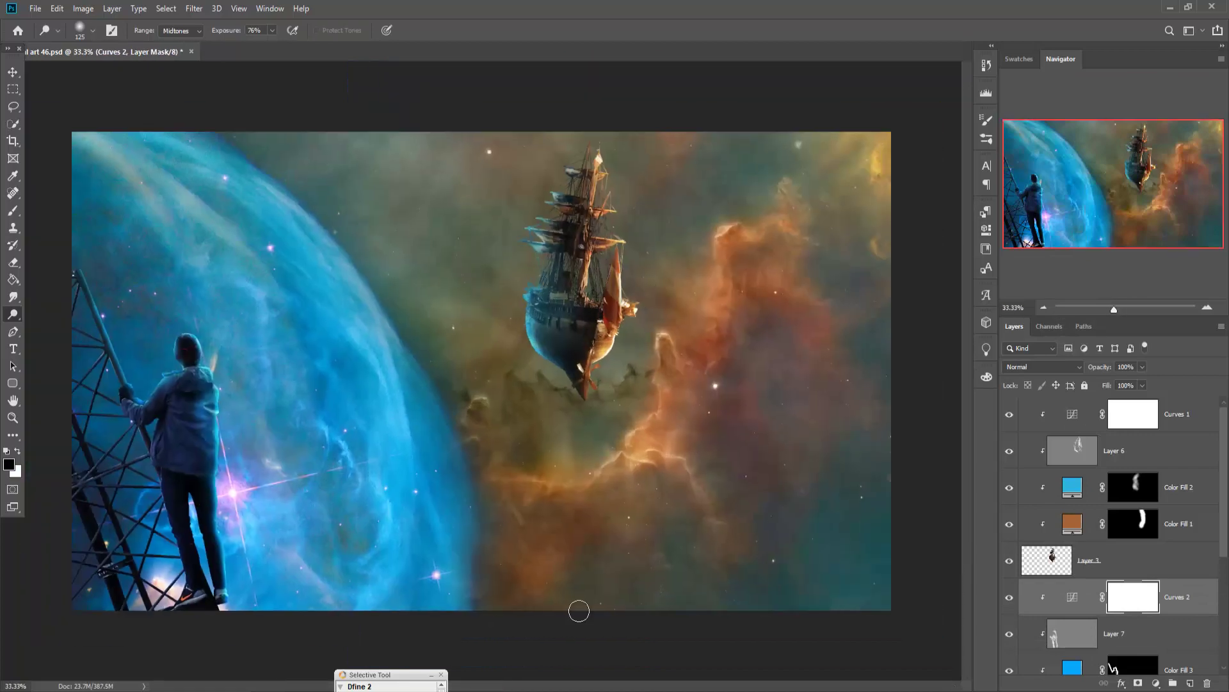
key("v")
left_click_drag(909, 320, 704, 307)
left_click_drag(535, 566, 861, 77)
left_click_drag(839, 241, 606, 232)
left_click_drag(954, 328, 787, 262)
left_click_drag(692, 333, 808, 304)
key("Return")
Mask out the left side of the planet layer with the brush
left_click(1138, 683)
key("b")
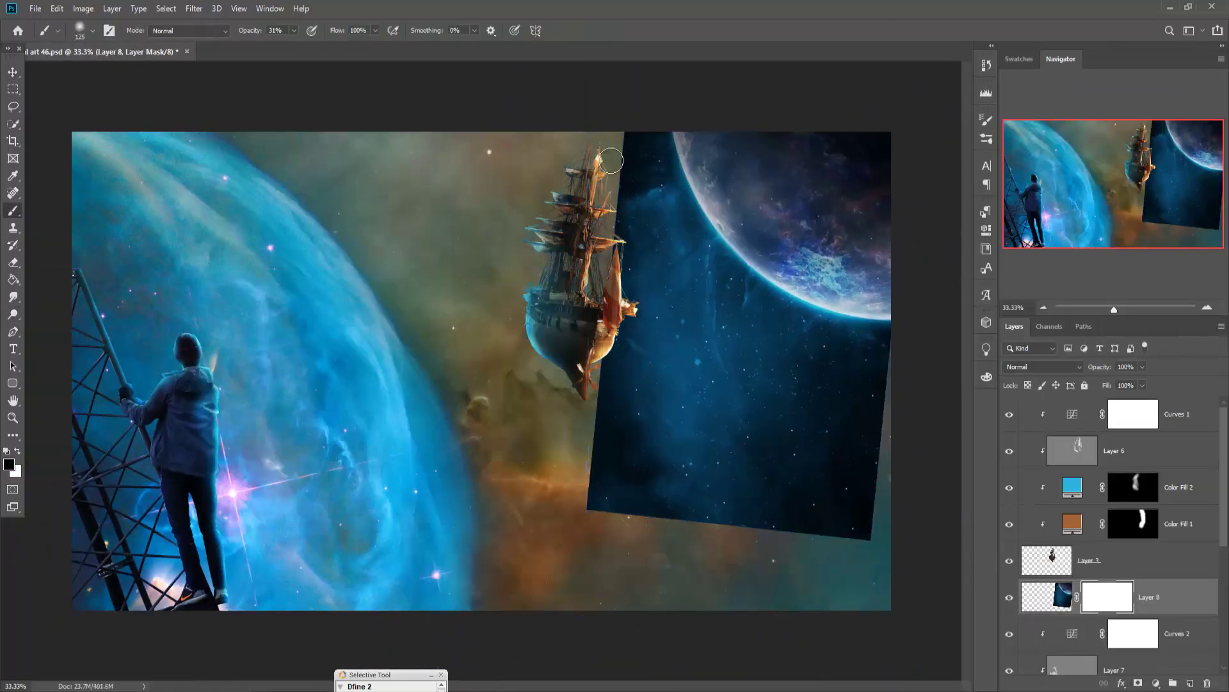
mouse_move(634, 506)
left_mouse_down()
mouse_move(593, 101)
mouse_move(659, 453)
mouse_move(854, 408)
mouse_move(895, 412)
mouse_move(824, 378)
mouse_move(801, 488)
left_mouse_up()
Bring the black-hole fire ring image in over the ship, below Layer 3
left_click(12, 73)
left_click(1183, 417)
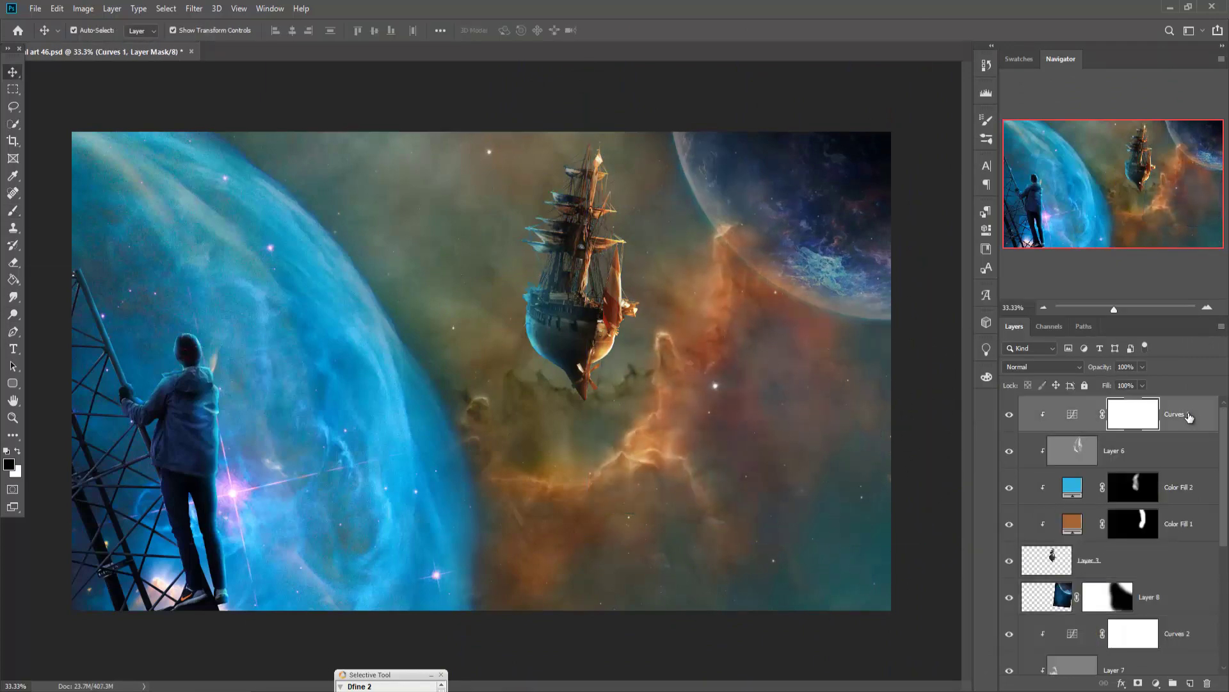
left_click_drag(282, 52, 576, 83)
left_click_drag(768, 358, 288, 359)
left_click(1218, 83)
left_click_drag(1153, 416, 1152, 603)
left_click(1042, 366)
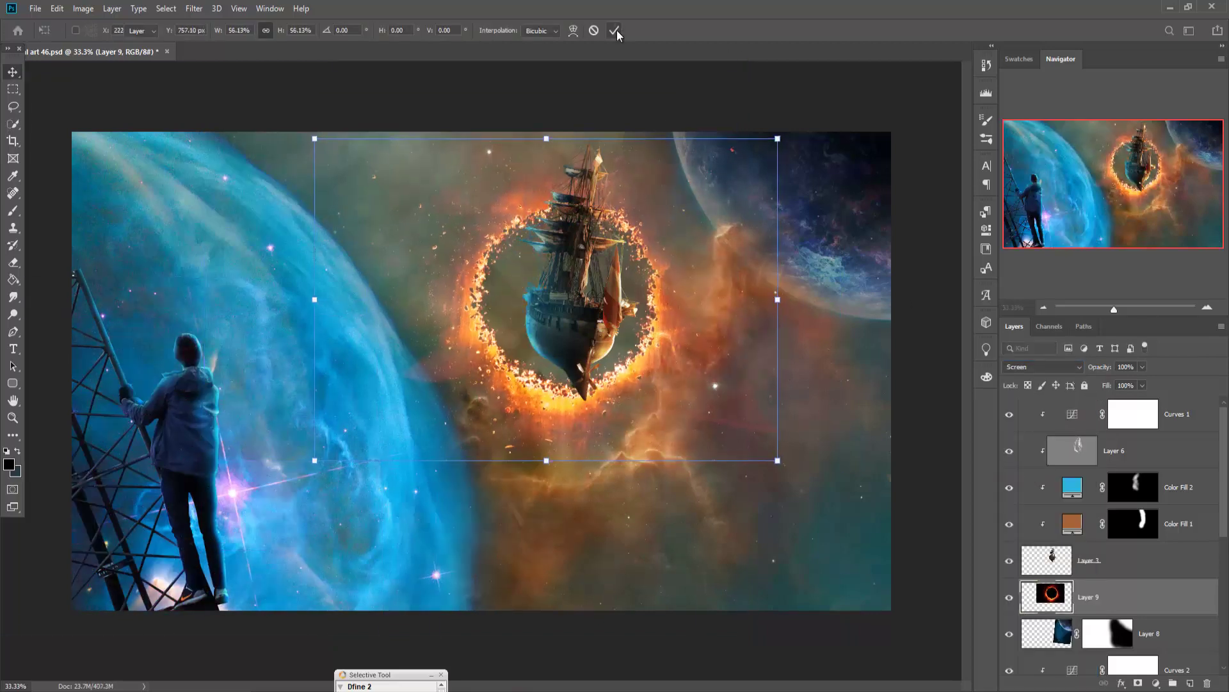
Set the fire ring to Screen and enlarge it around the ship
left_click(1172, 456)
left_click(1152, 596)
left_click_drag(549, 141, 577, 72)
left_click_drag(563, 256, 558, 259)
left_click(615, 30)
Add a new layer below the ring and paint its centre black
left_click(1172, 634)
left_click(1190, 683)
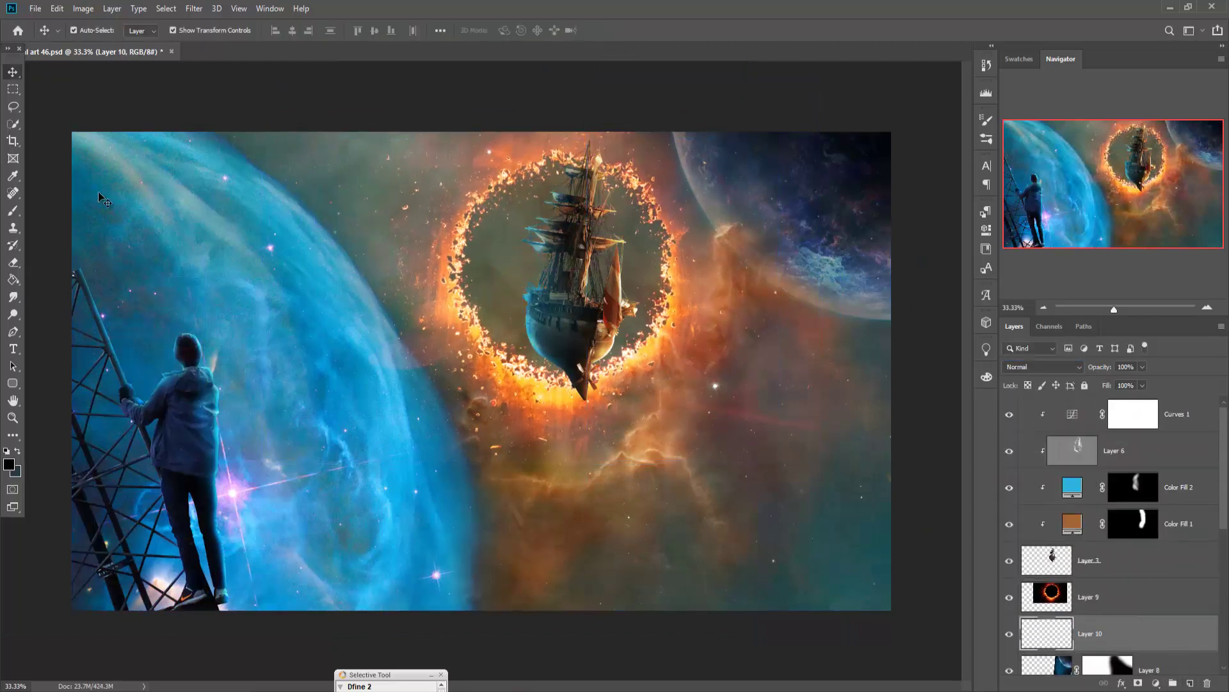
left_click(13, 211)
left_click(294, 31)
mouse_move(506, 221)
left_mouse_down()
mouse_move(614, 332)
mouse_move(614, 192)
mouse_move(602, 218)
left_mouse_up()
key("v")
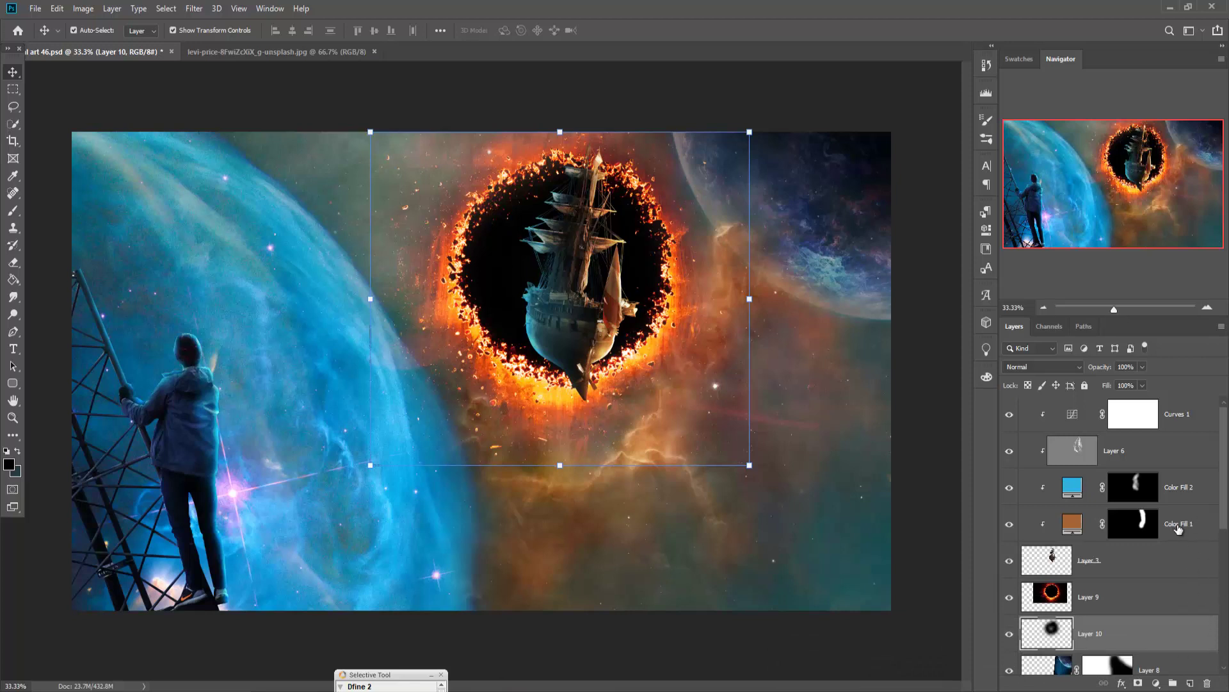
Add a top layer above Curves 1 and paint faint black along the lower right with a 1200 brush at 10% opacity
left_click(1189, 411)
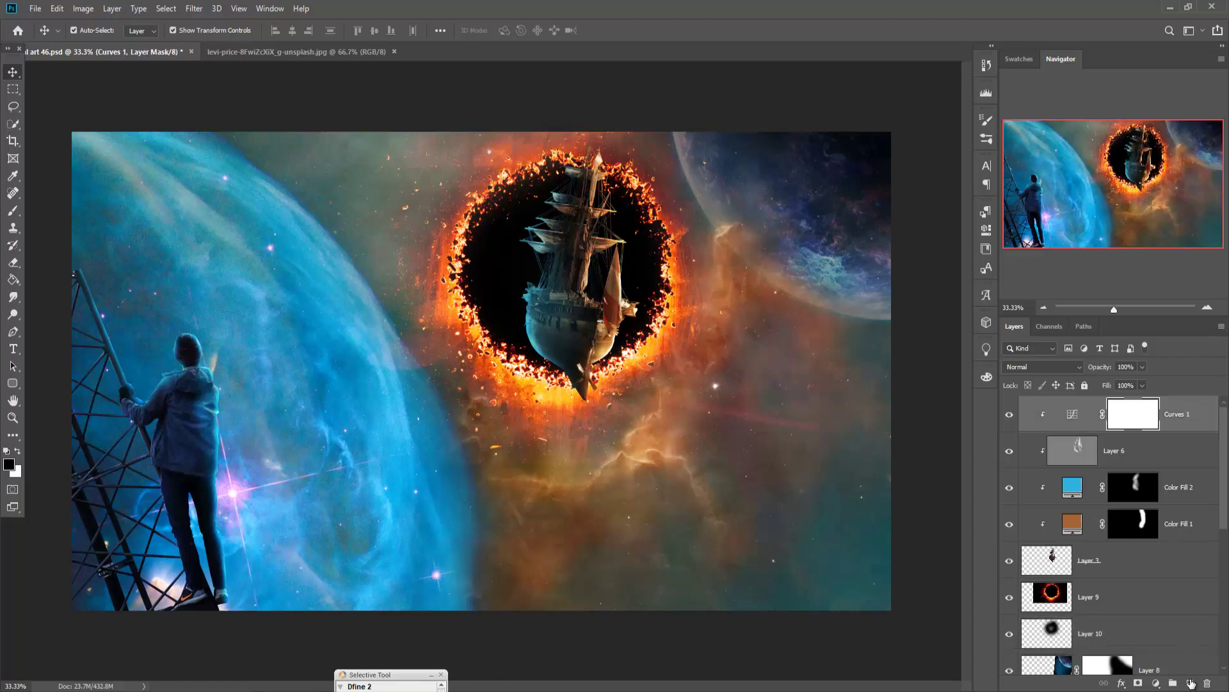
left_click(1190, 683)
left_click(12, 213)
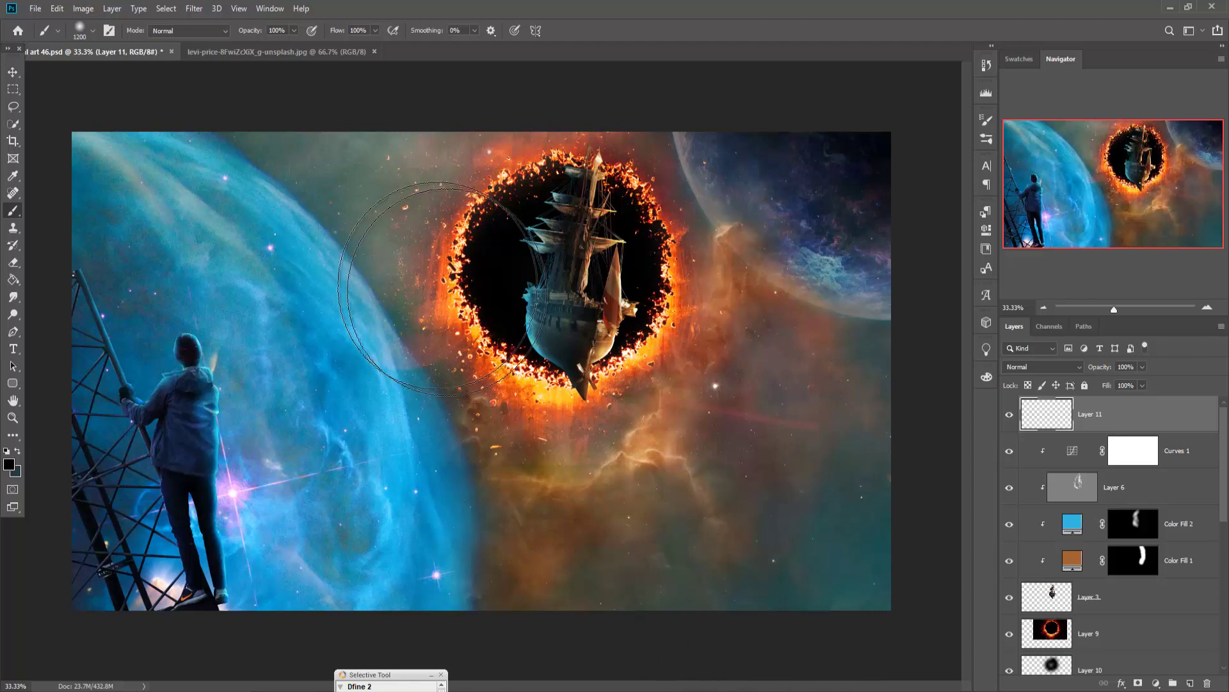
key("bracketright")
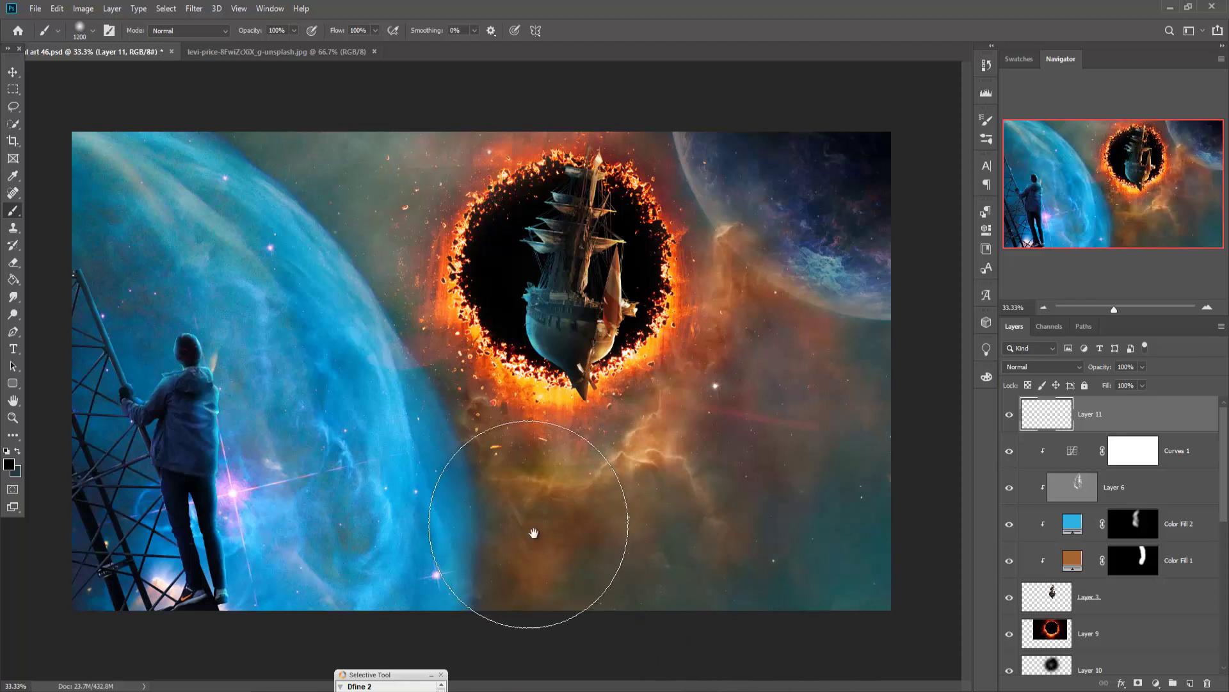
left_click(293, 30)
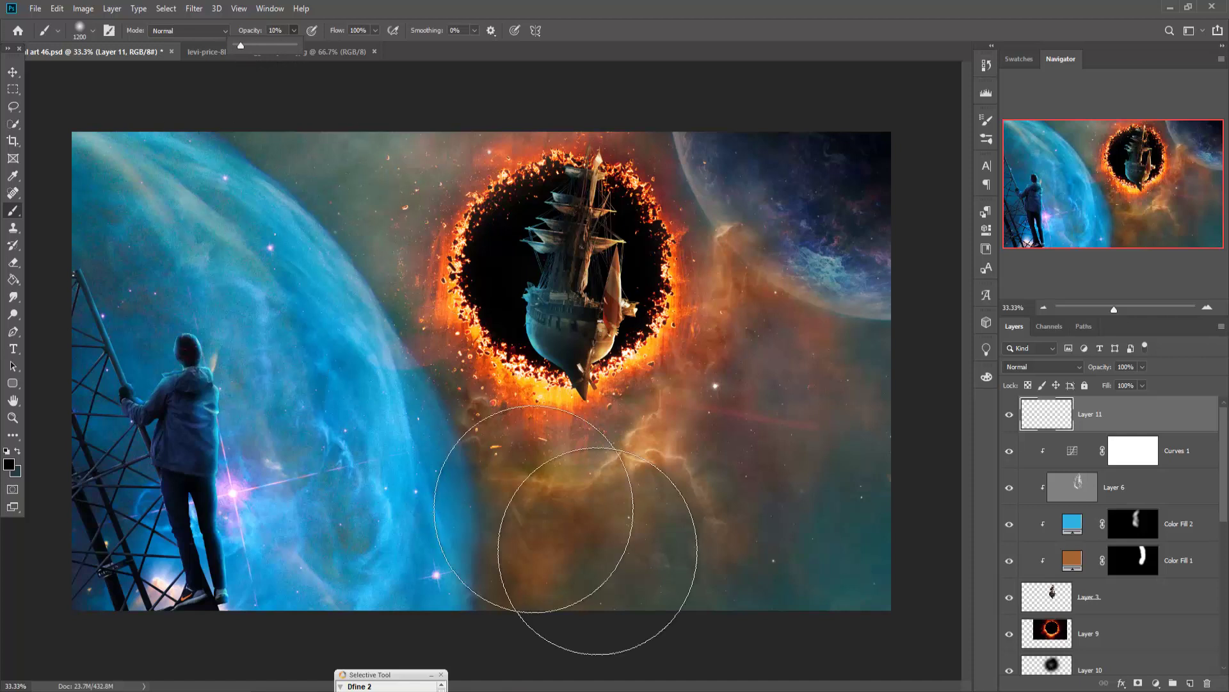
left_click_drag(818, 604, 892, 444)
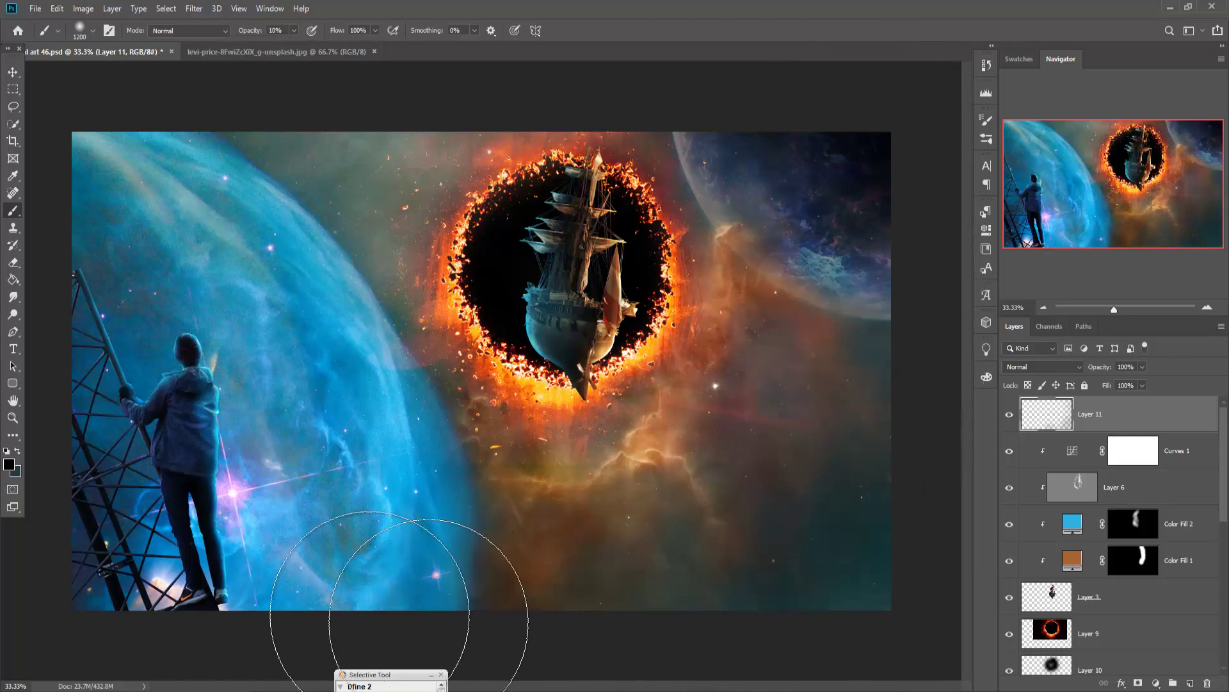
mouse_move(840, 560)
left_mouse_down()
mouse_move(888, 507)
mouse_move(841, 545)
left_mouse_up()
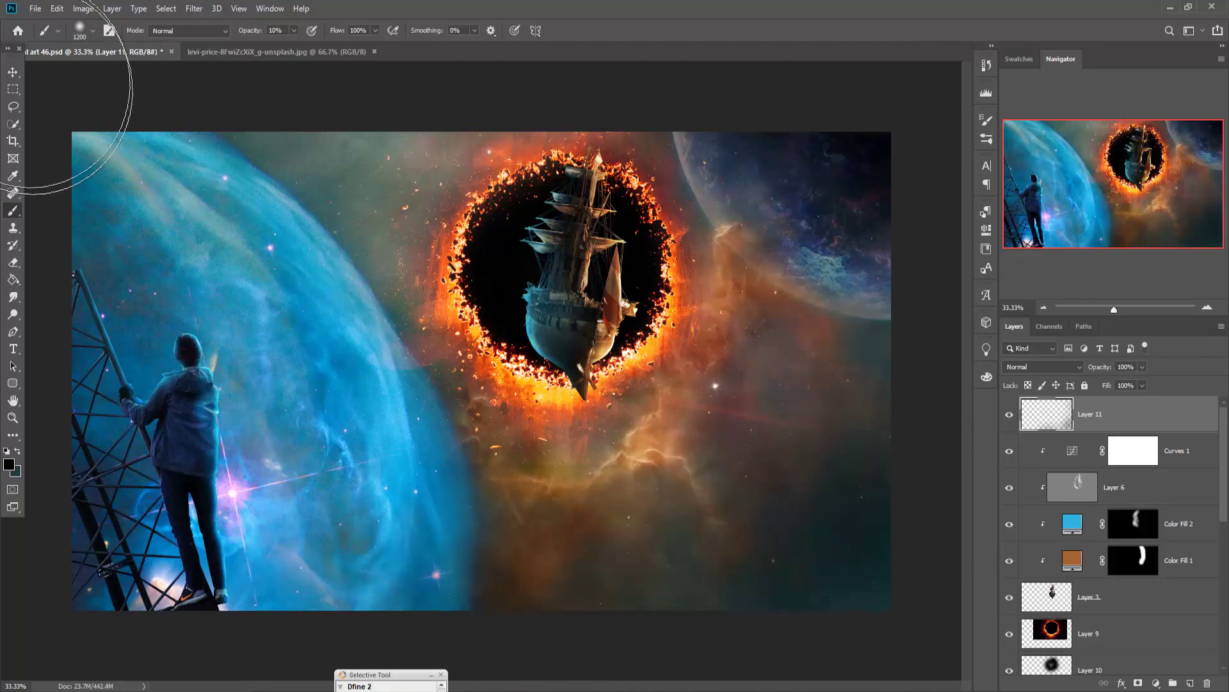
left_click(13, 72)
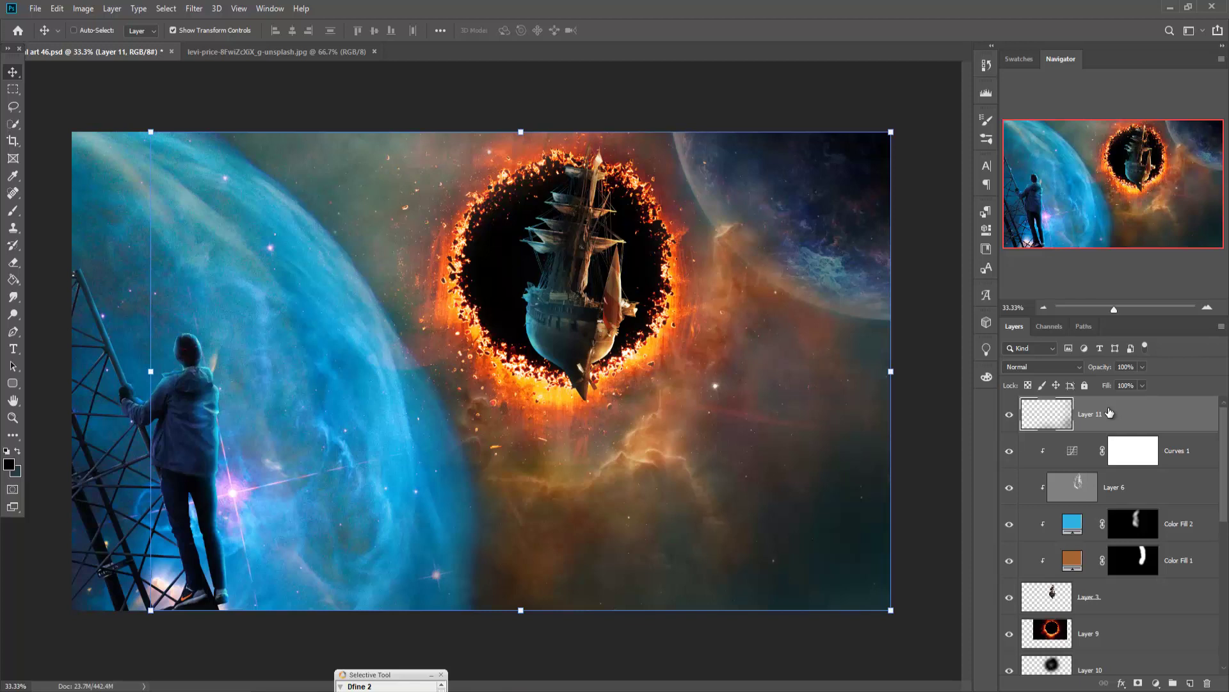
Stamp all visible layers into Layer 12 and convert it to a smart object
key("ctrl+shift+alt+e")
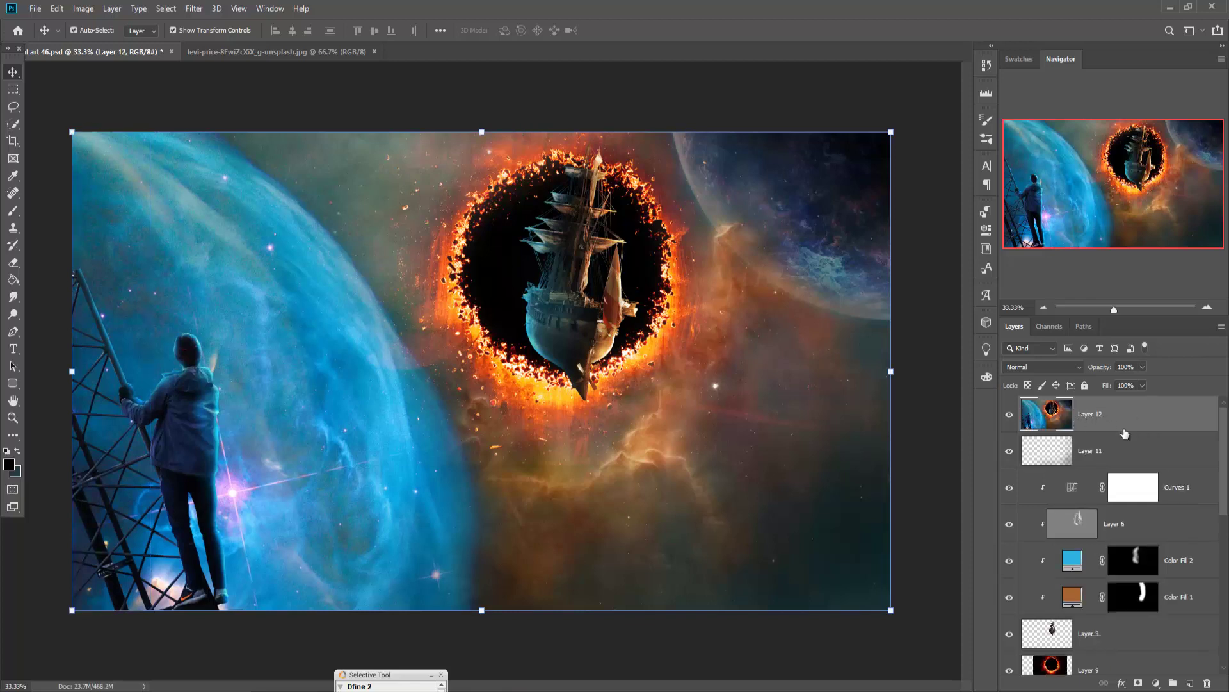
right_click(1124, 413)
left_click(1159, 413)
right_click(1160, 413)
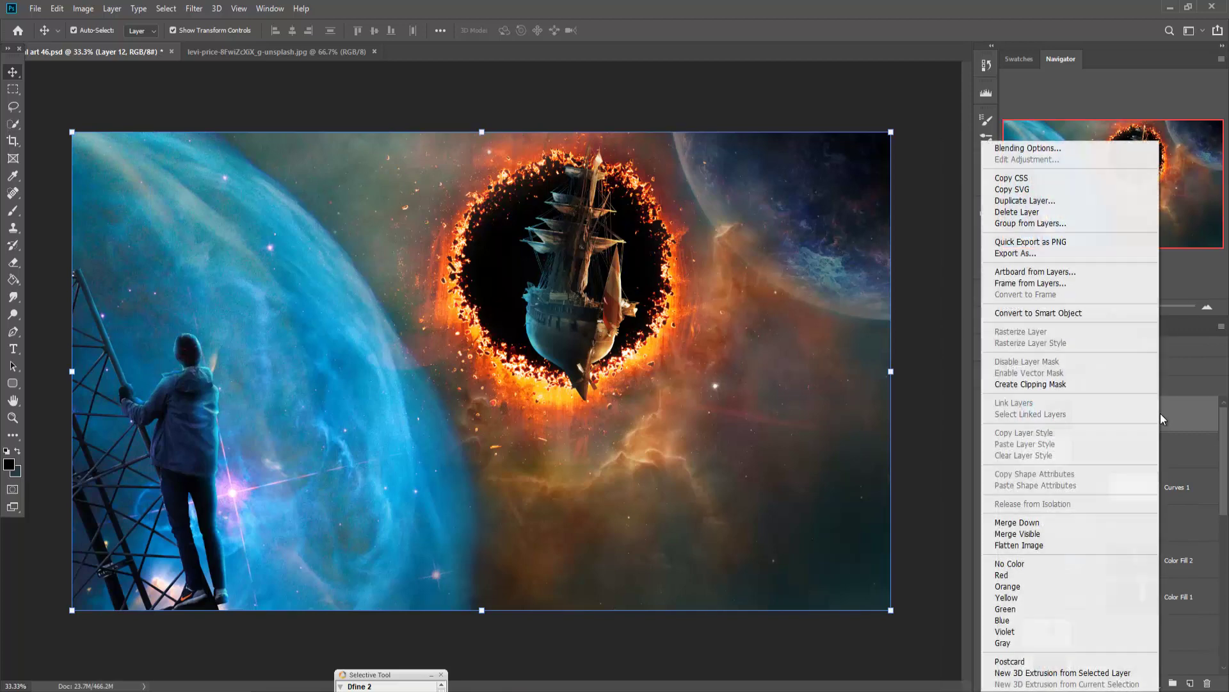
left_click(1162, 413)
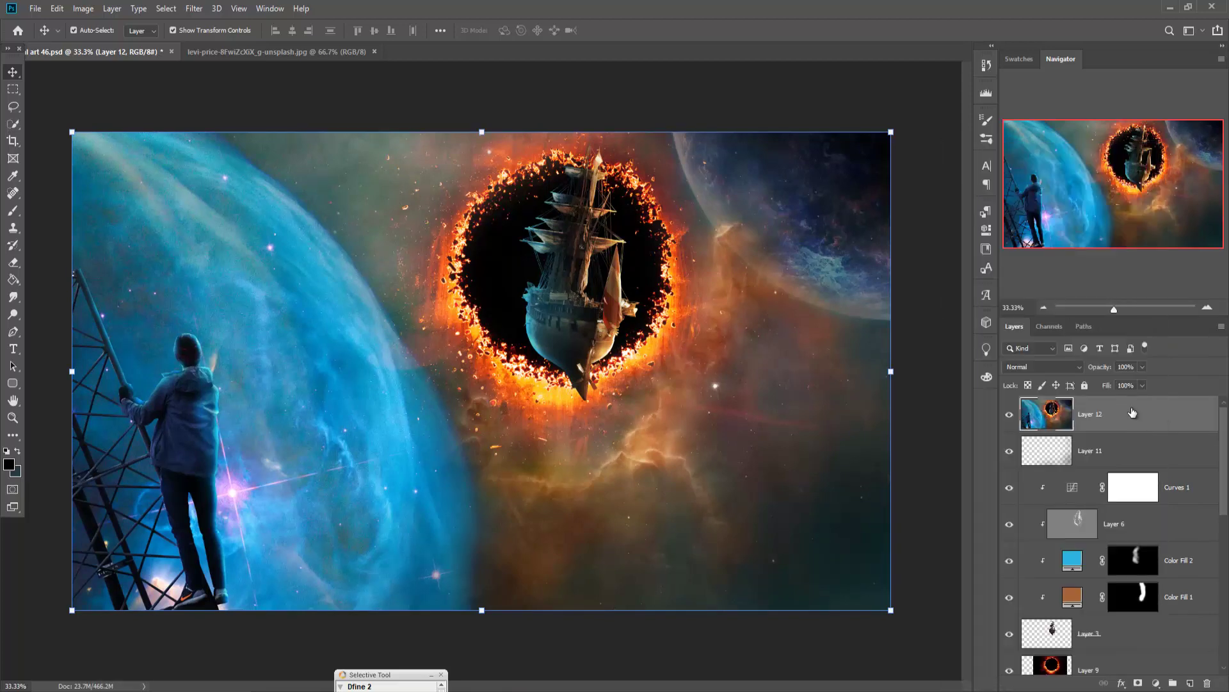
right_click(1131, 409)
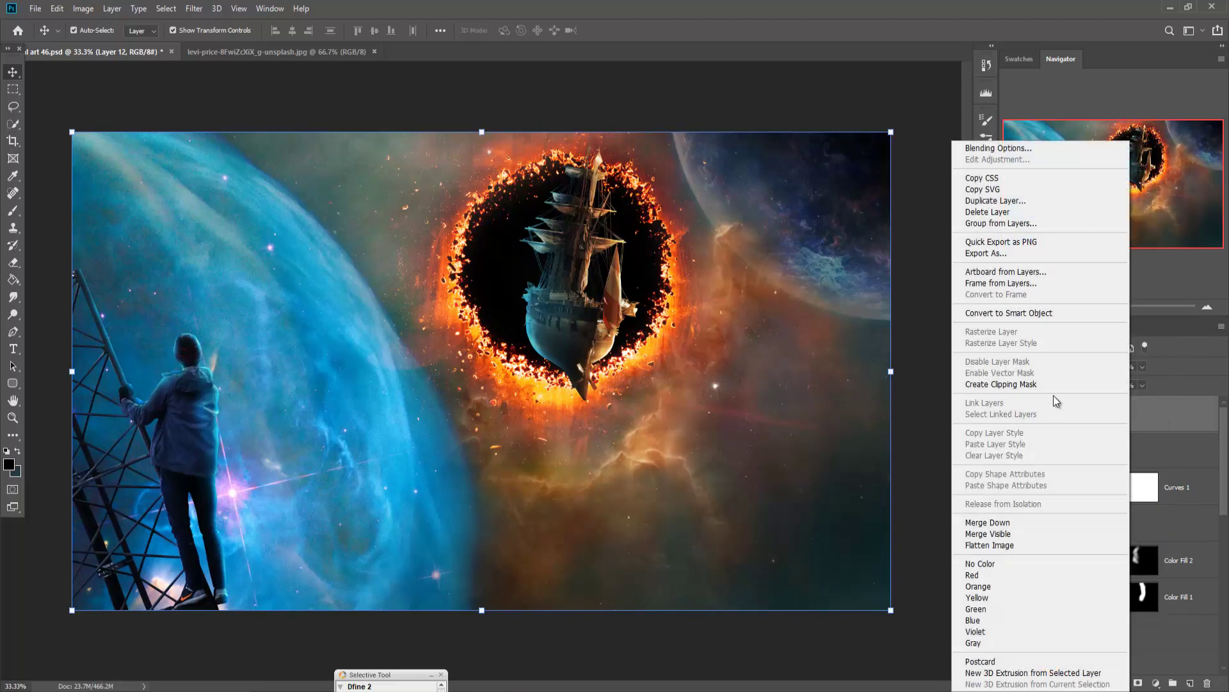
left_click(1033, 313)
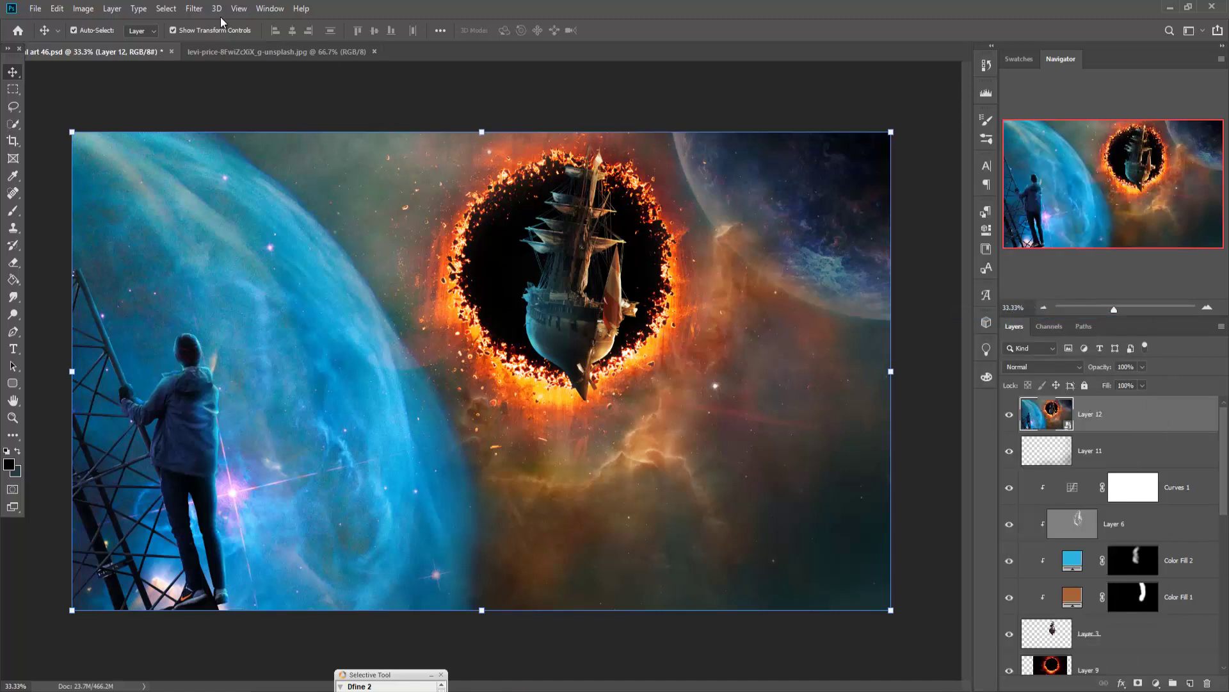
left_click(195, 9)
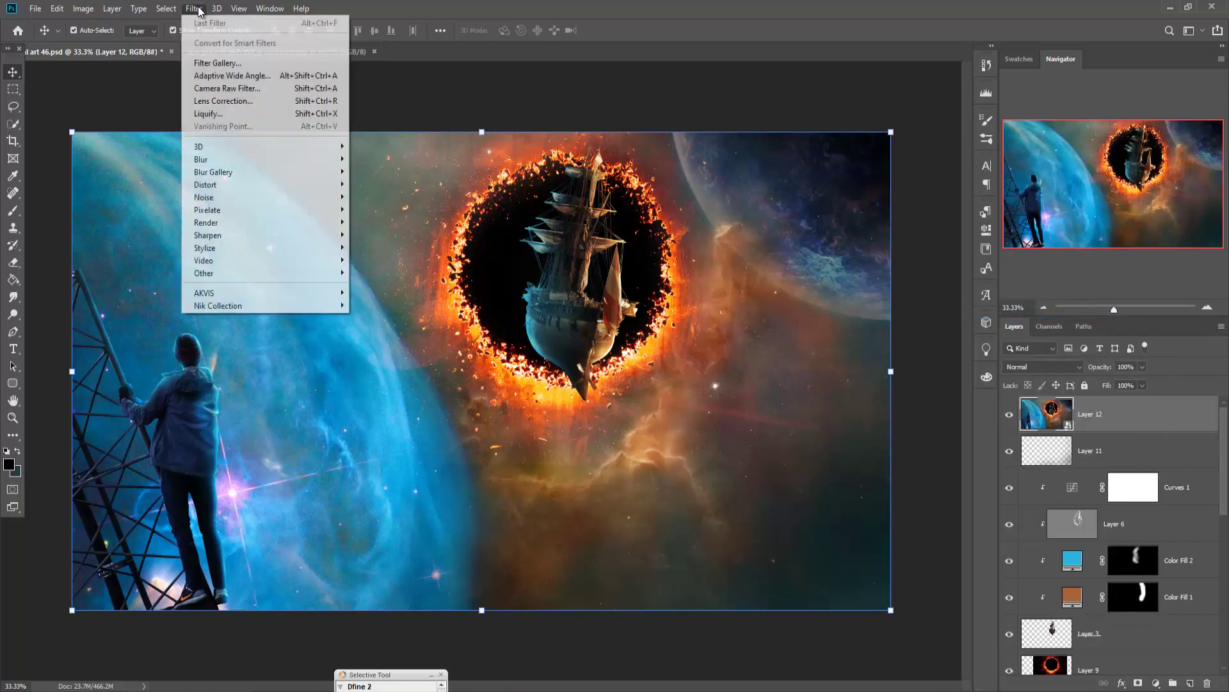
Apply a Camera Raw filter: highlights +17, tone curve highlights +15, warm split-toned highlights
left_click(211, 89)
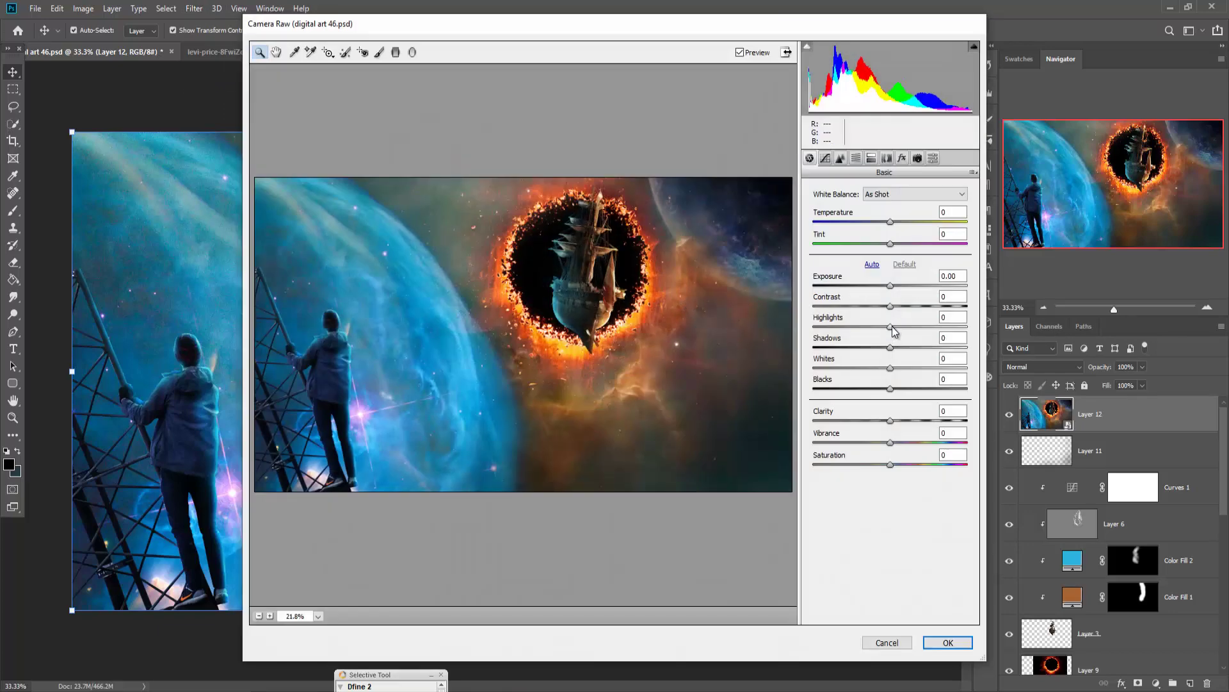
left_click_drag(892, 328, 902, 389)
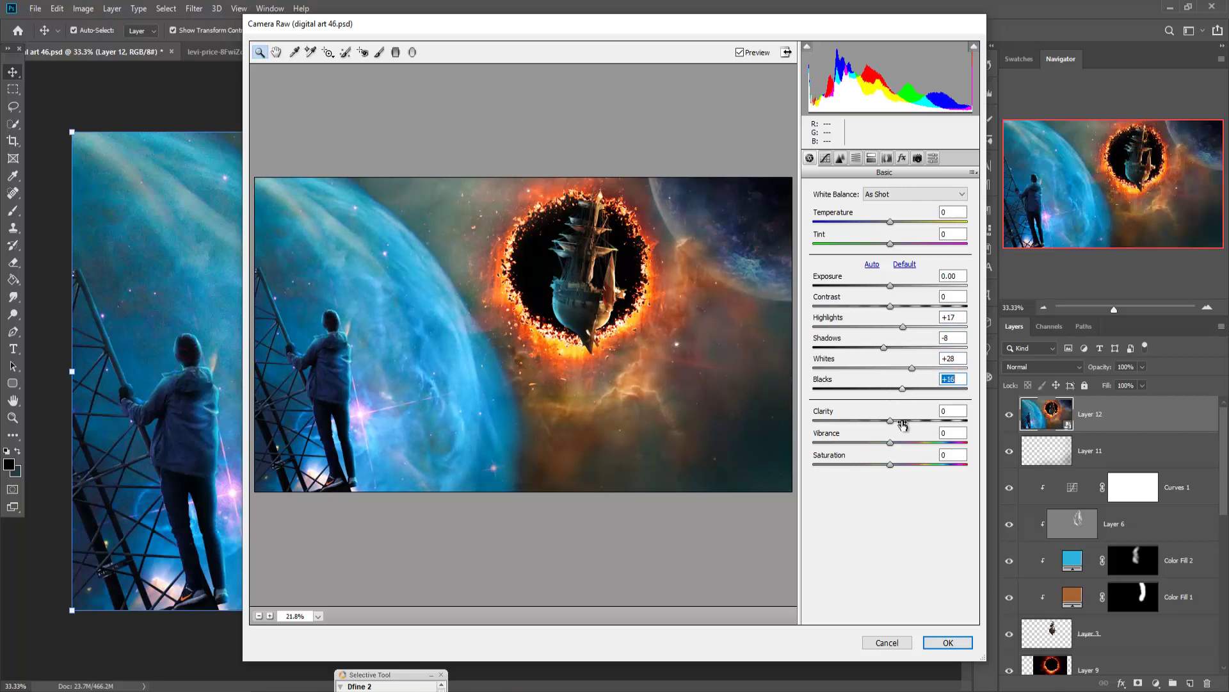
left_click(856, 158)
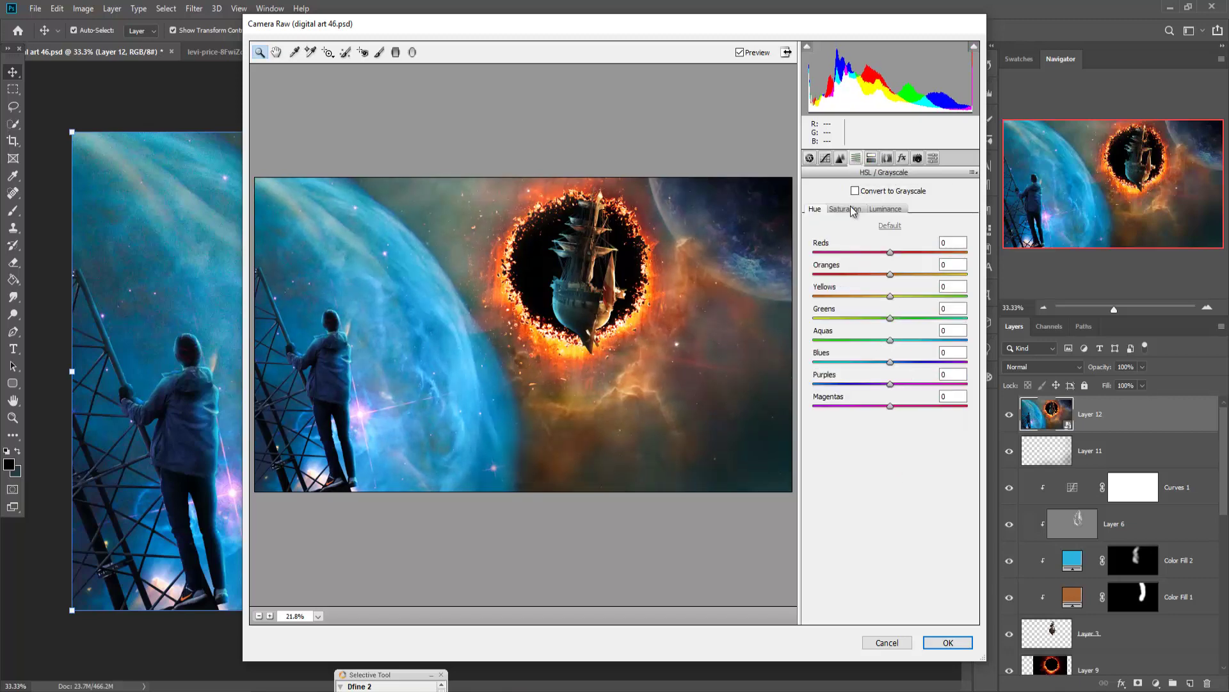
left_click(841, 158)
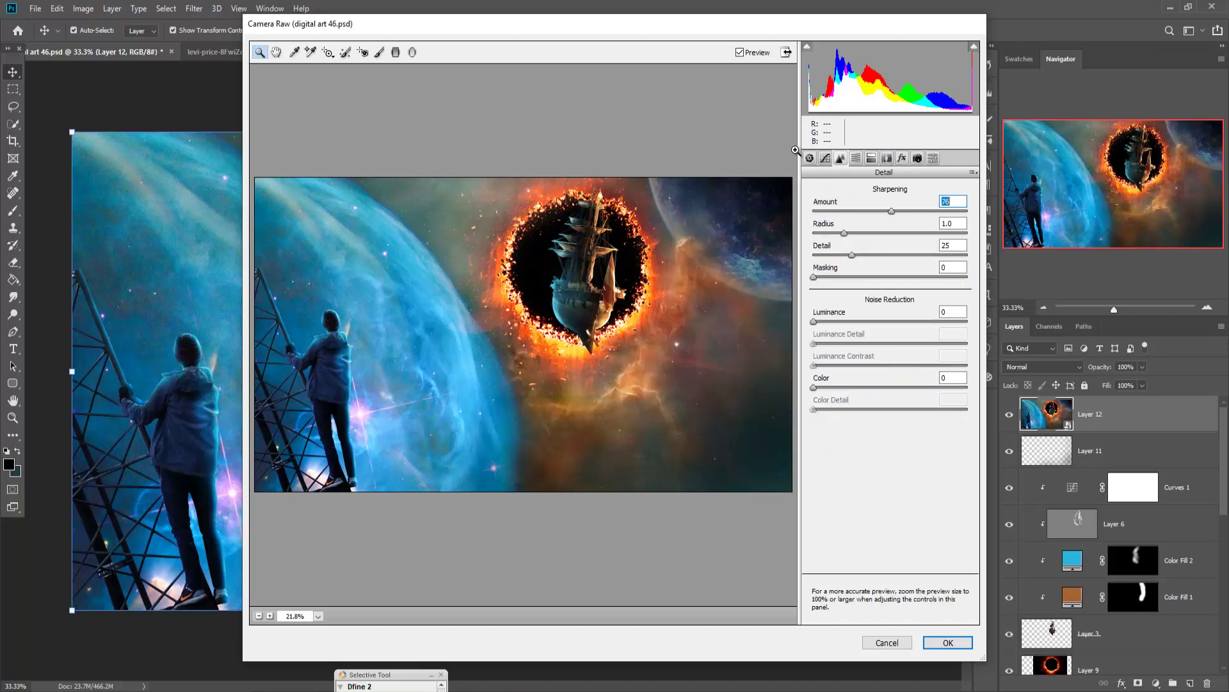
left_click(826, 158)
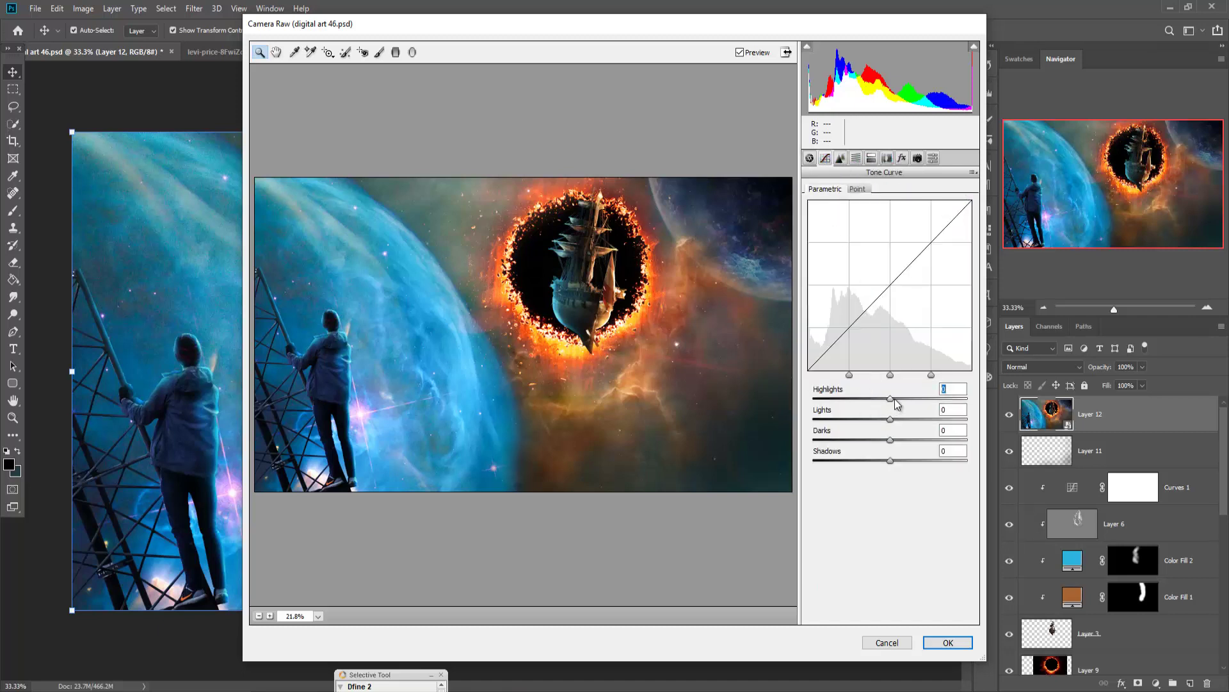
left_click_drag(896, 400, 888, 459)
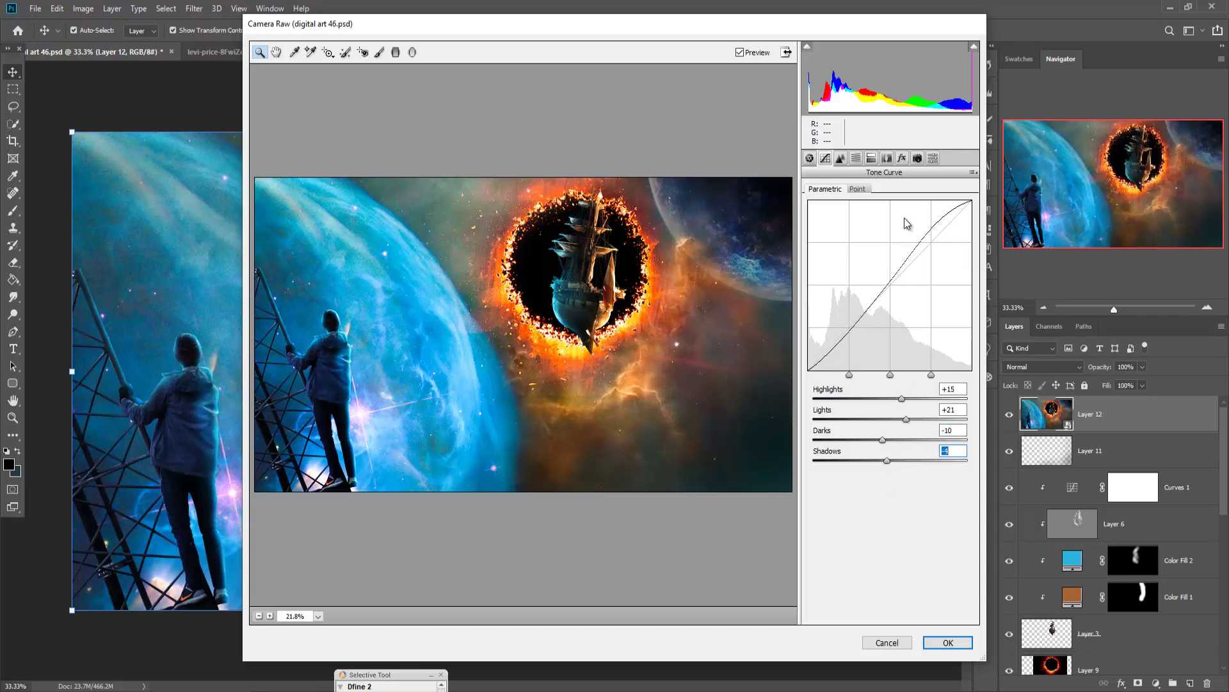
left_click(902, 159)
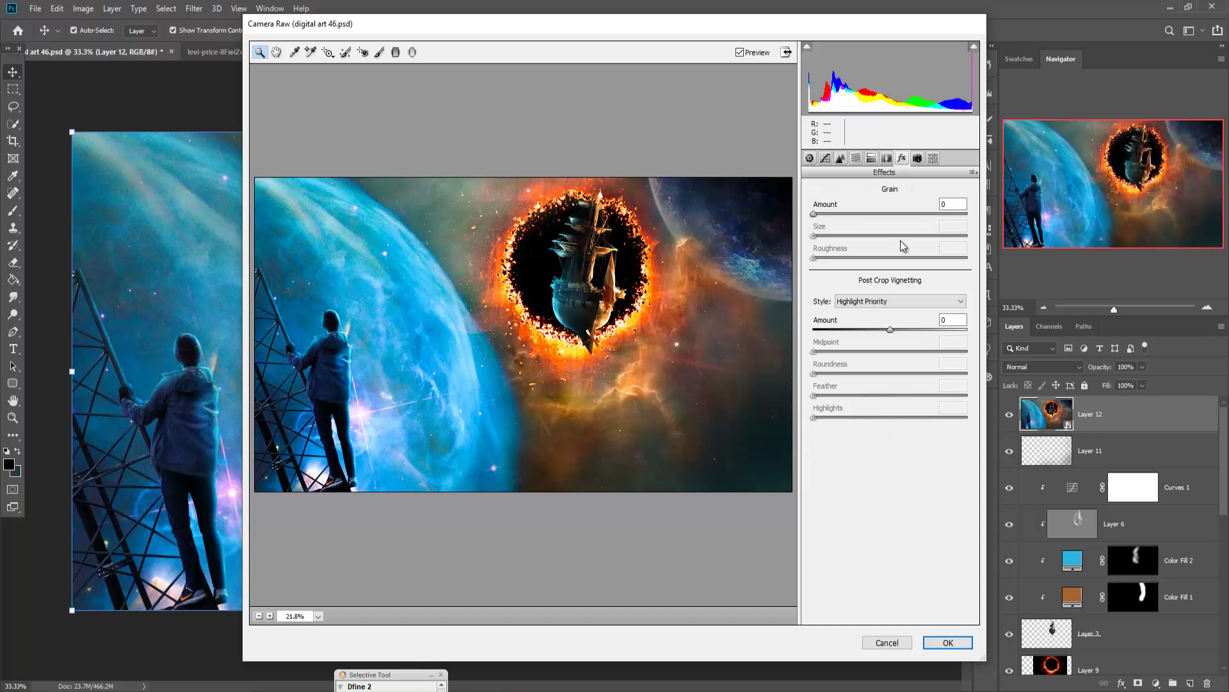
left_click(872, 159)
left_click_drag(815, 211, 832, 237)
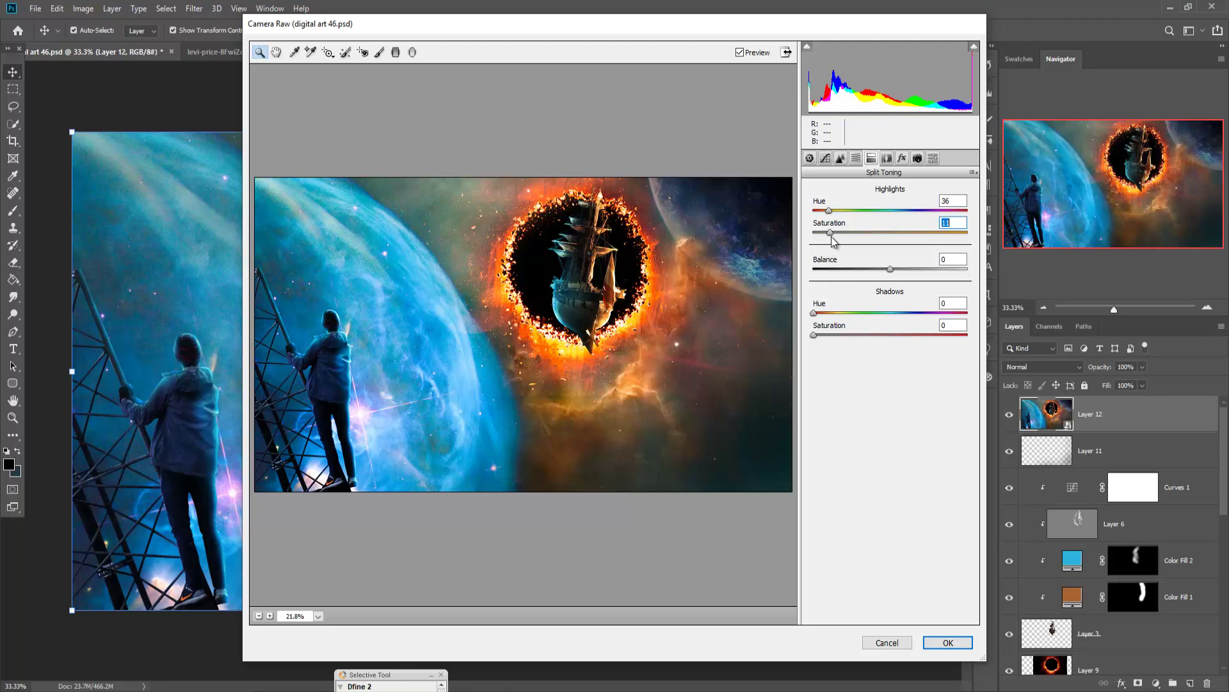
left_click(949, 643)
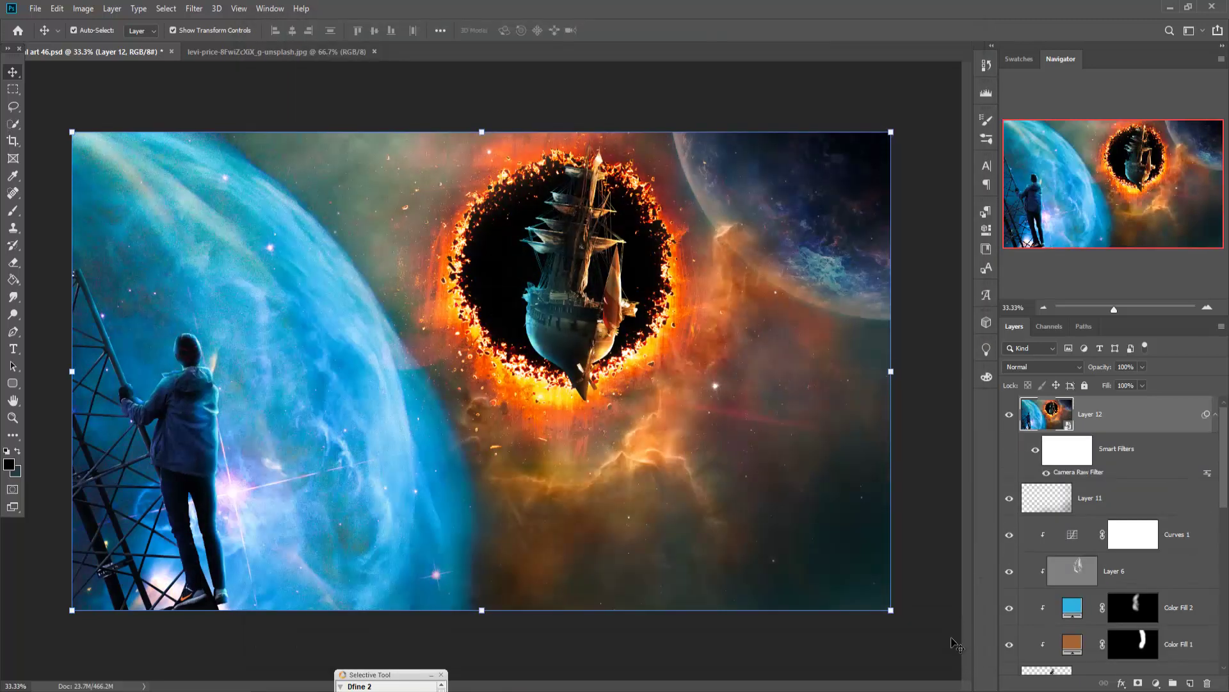